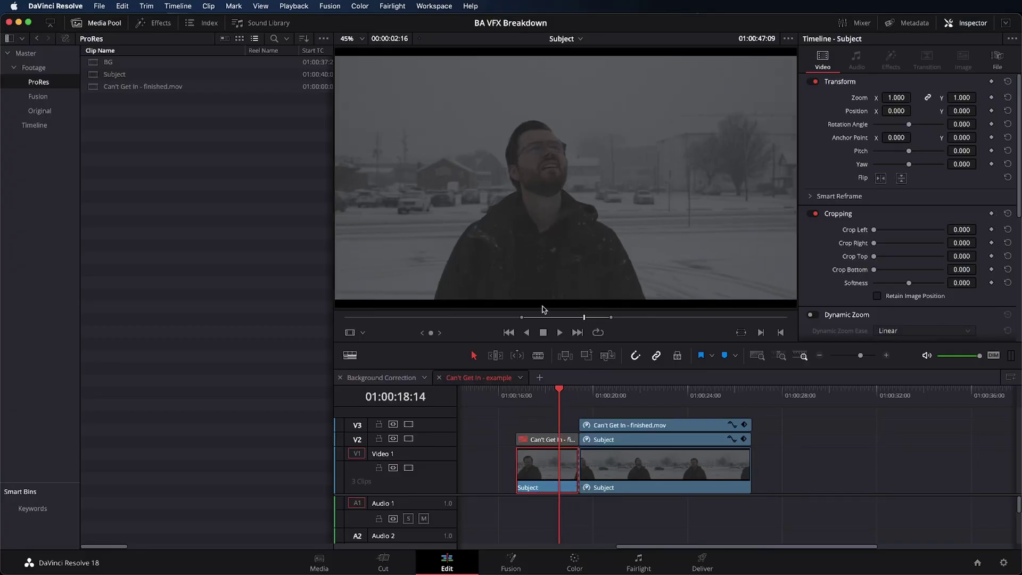
# Step: Scrub through the Subject source footage, then along the Can't Get In - example timeline
pyautogui.click(563, 317)
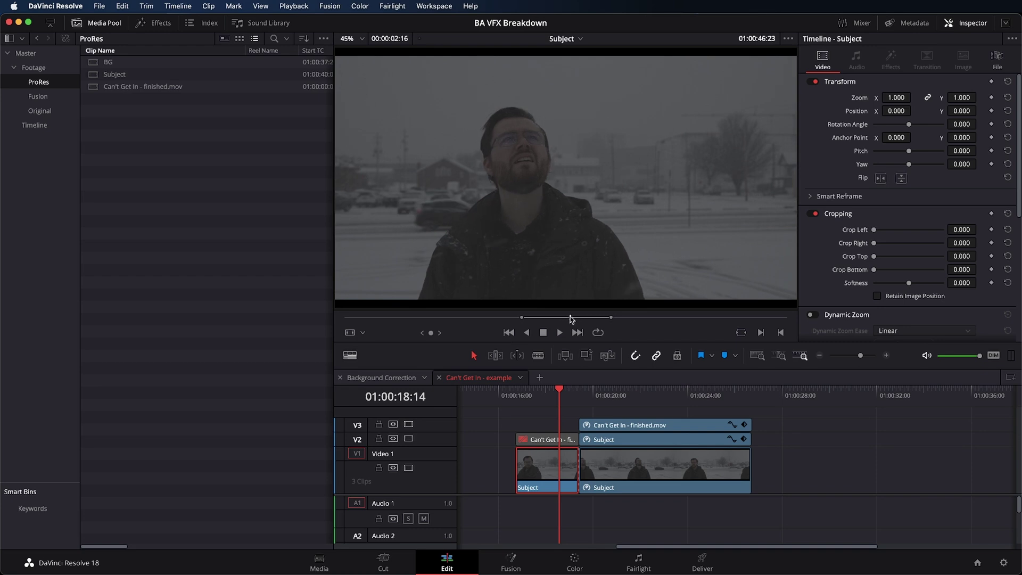
pyautogui.moveTo(571, 318); pyautogui.dragTo(594, 319)
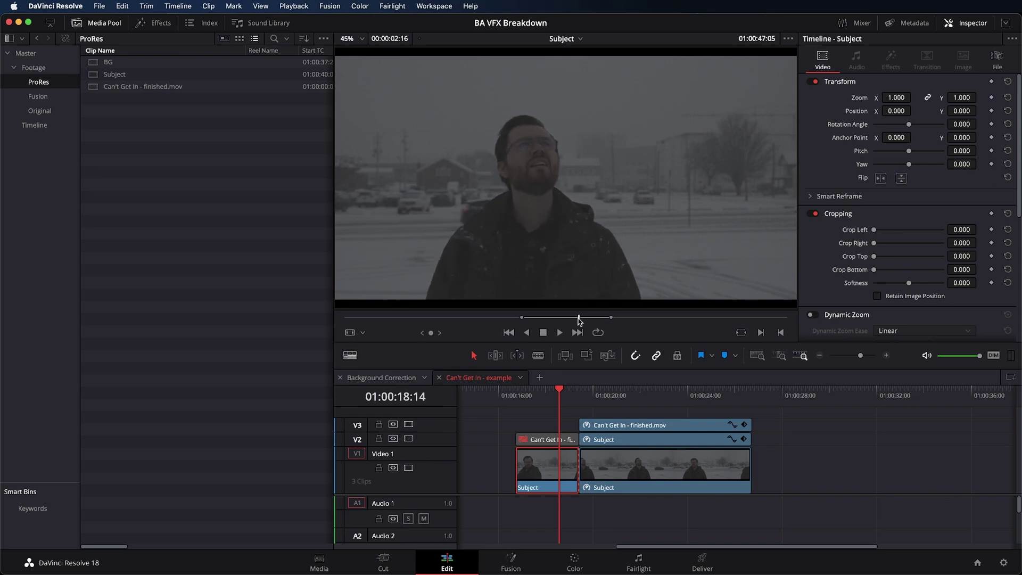
pyautogui.moveTo(600, 319); pyautogui.dragTo(592, 321)
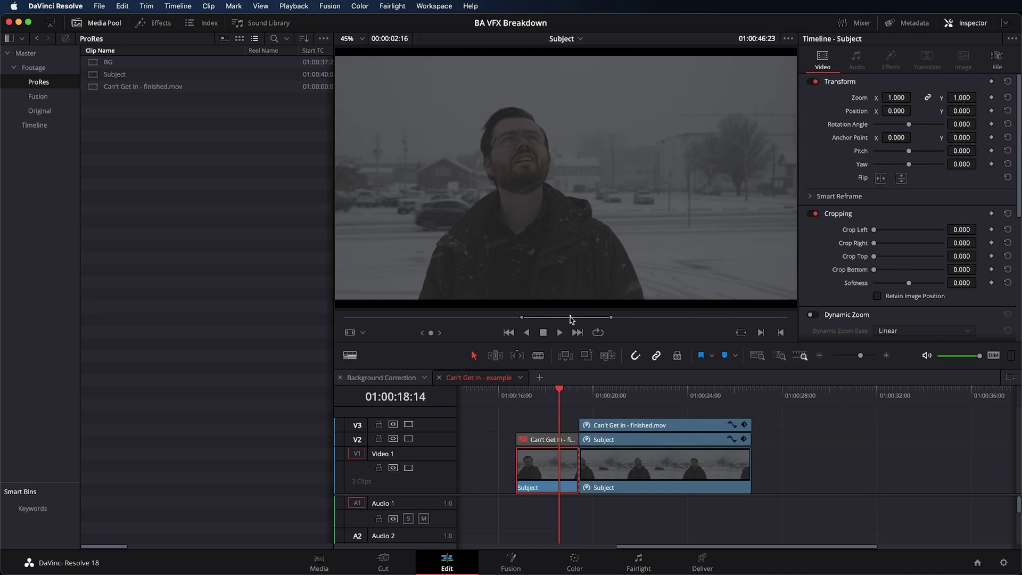
pyautogui.moveTo(642, 394); pyautogui.dragTo(698, 395)
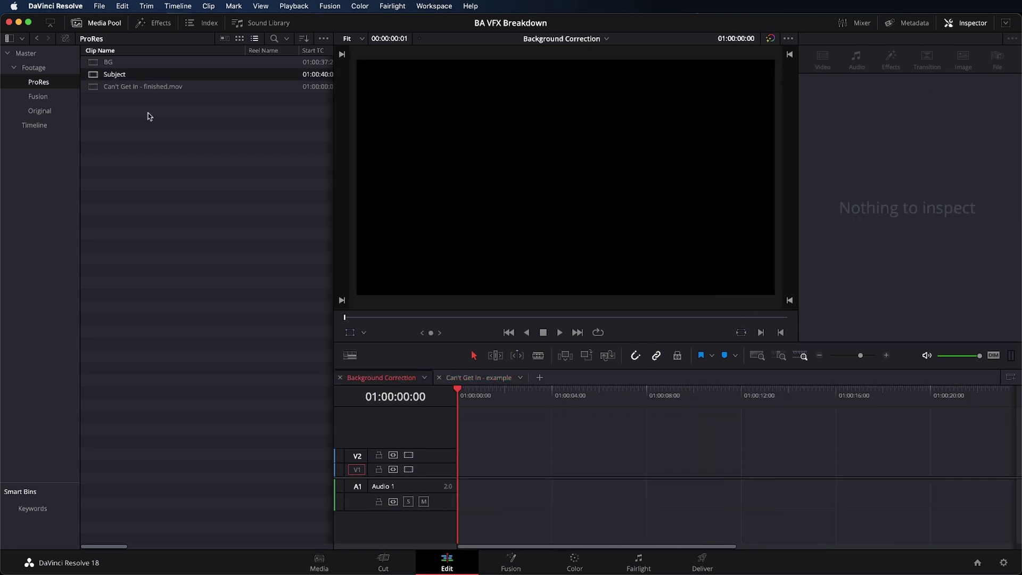
# Step: Put Subject at the start of V1 on Background Correction, play it back, and select it
pyautogui.moveTo(94, 78); pyautogui.dragTo(474, 481)
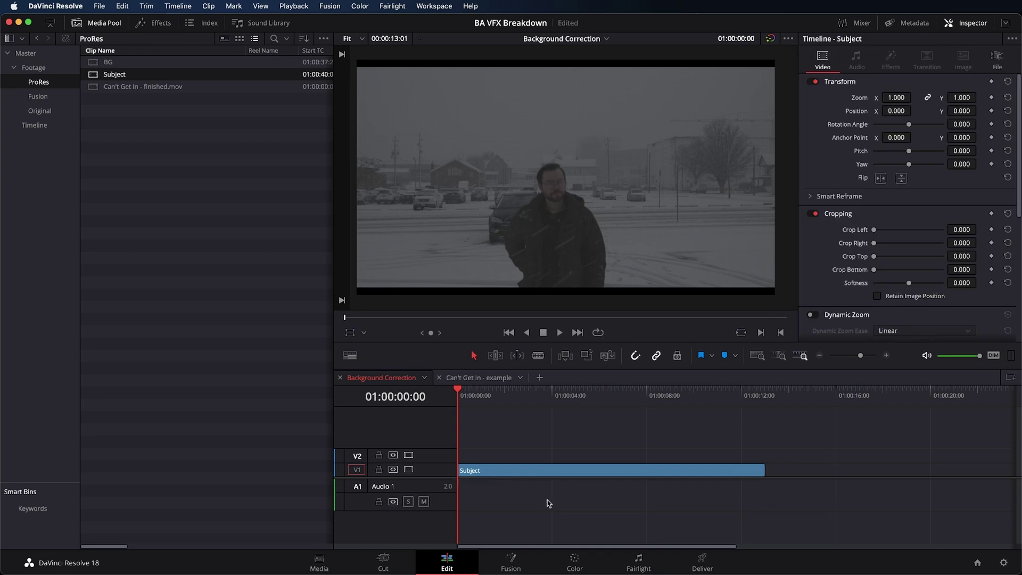
pyautogui.press('space')
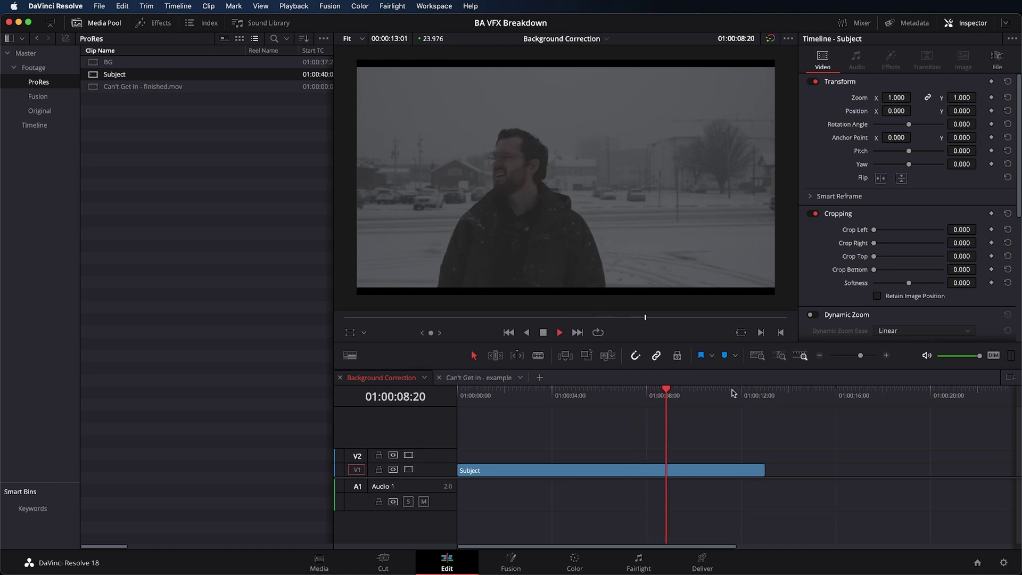
pyautogui.press('space')
pyautogui.click(625, 472)
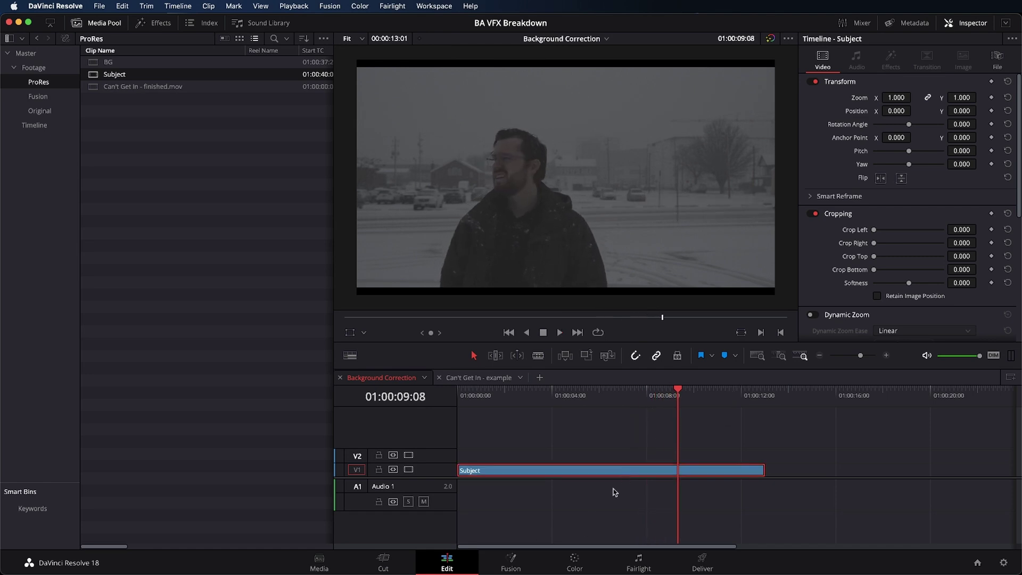
# Step: In Fusion, move the MediaIn1 and MediaOut1 nodes and scrub to frame 194, then go to Color
pyautogui.click(509, 563)
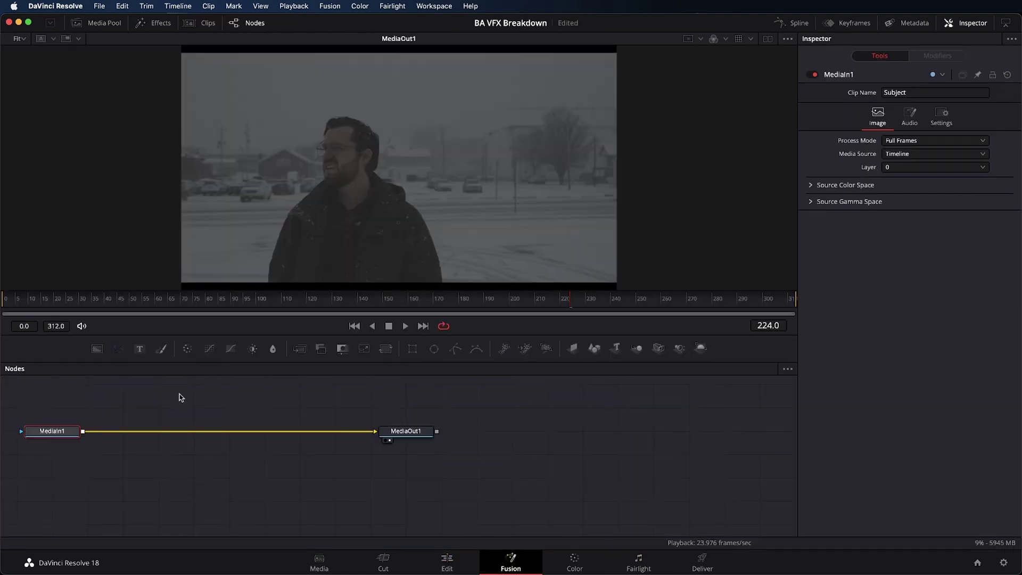
pyautogui.moveTo(65, 393); pyautogui.dragTo(511, 468)
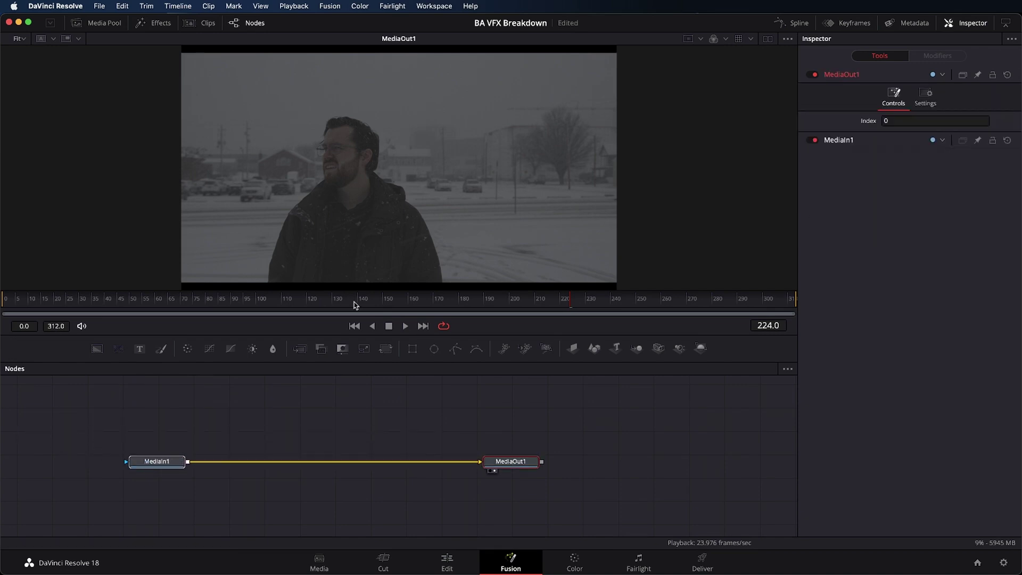
pyautogui.moveTo(355, 305); pyautogui.dragTo(464, 300)
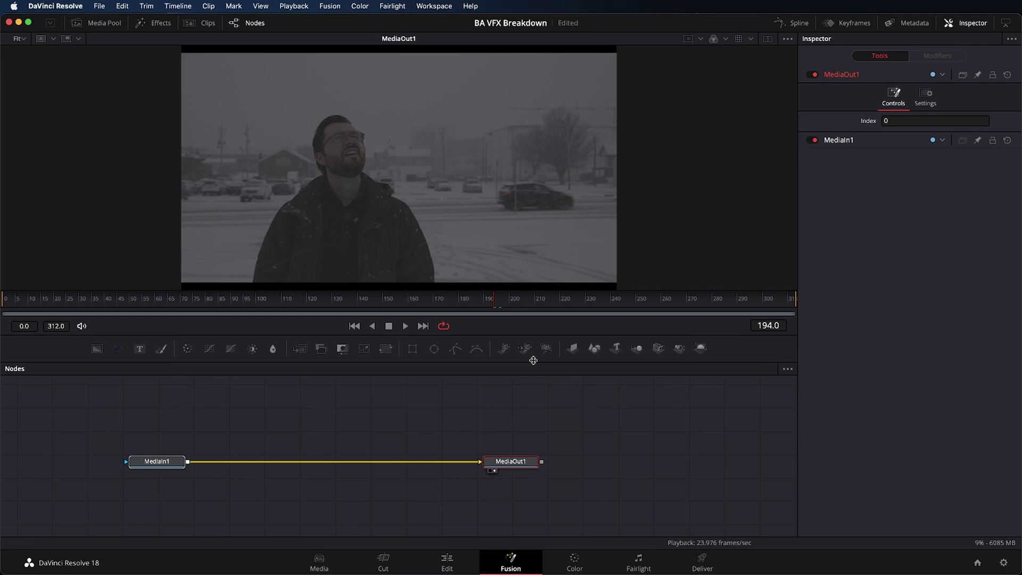
pyautogui.click(572, 567)
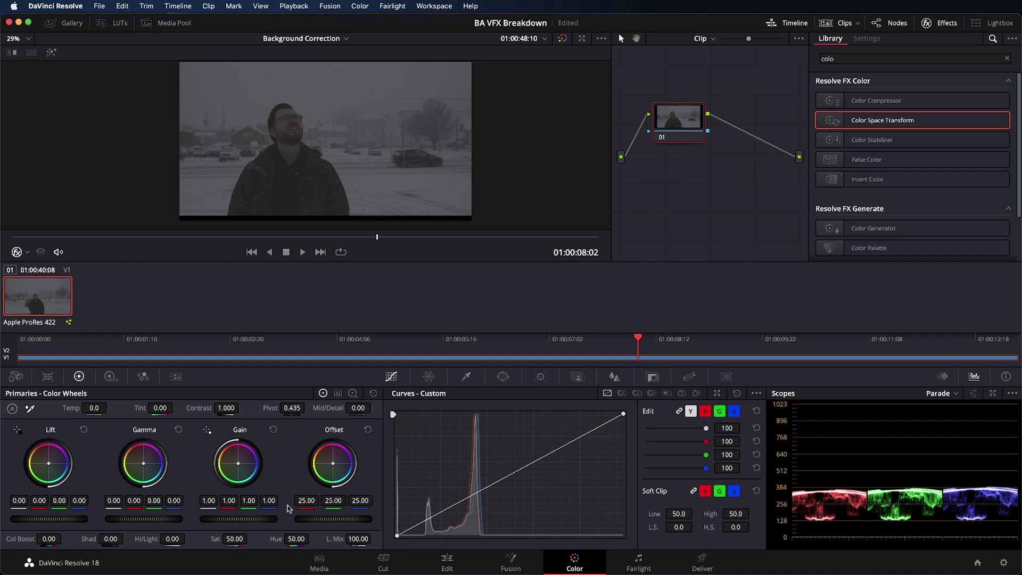
# Step: Raise the master Gain to 1.73, compare in Fusion, then add serial node 02 after node 01
pyautogui.moveTo(243, 518); pyautogui.dragTo(288, 518)
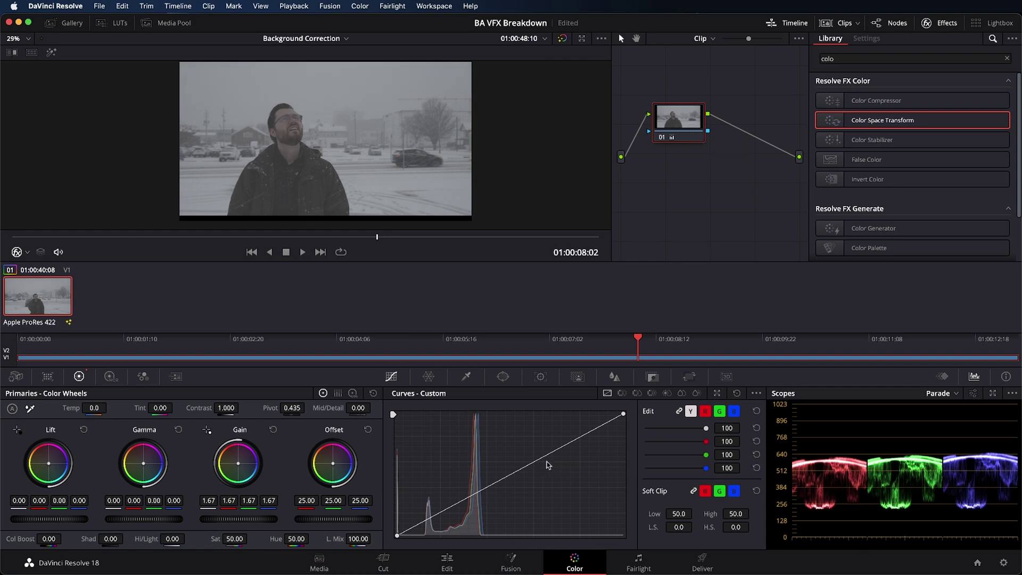
pyautogui.moveTo(238, 518); pyautogui.dragTo(248, 519)
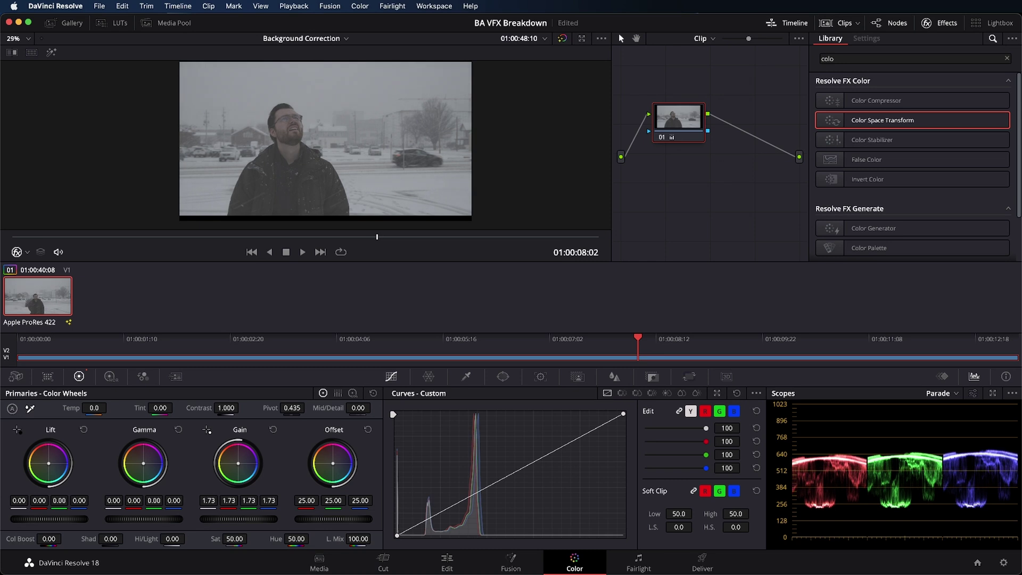
pyautogui.click(506, 562)
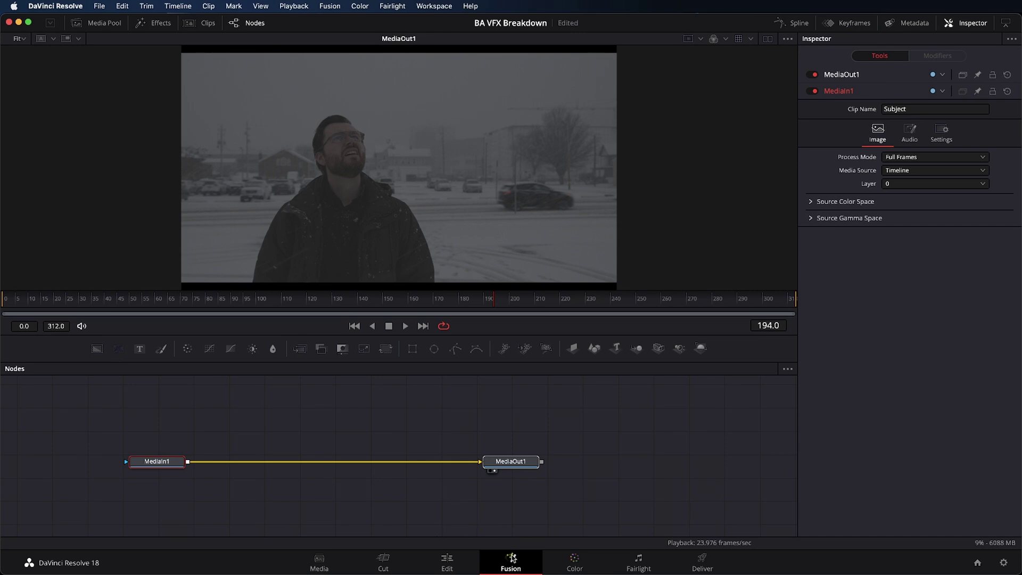
pyautogui.click(574, 562)
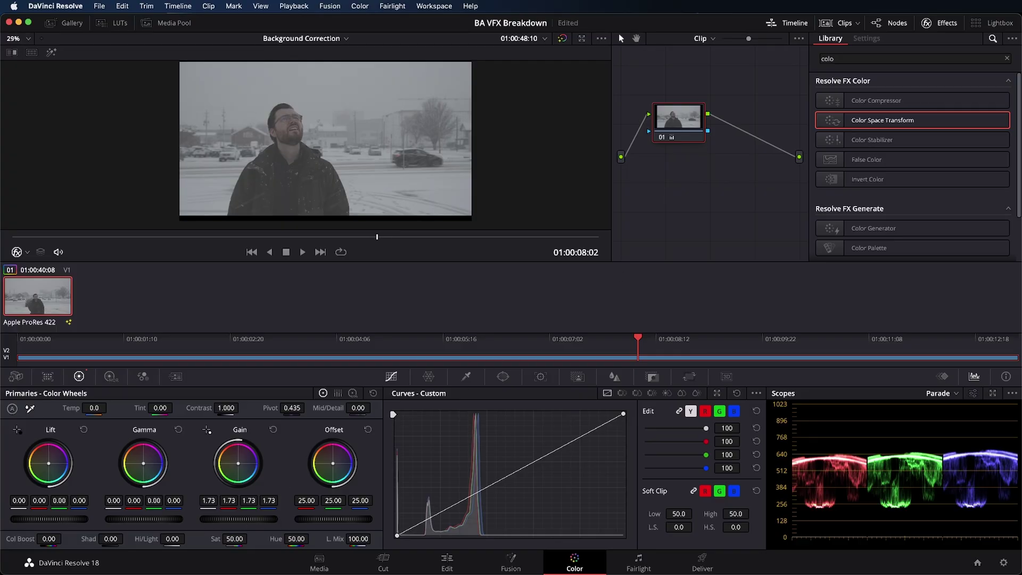
pyautogui.hotkey('alt', 's')
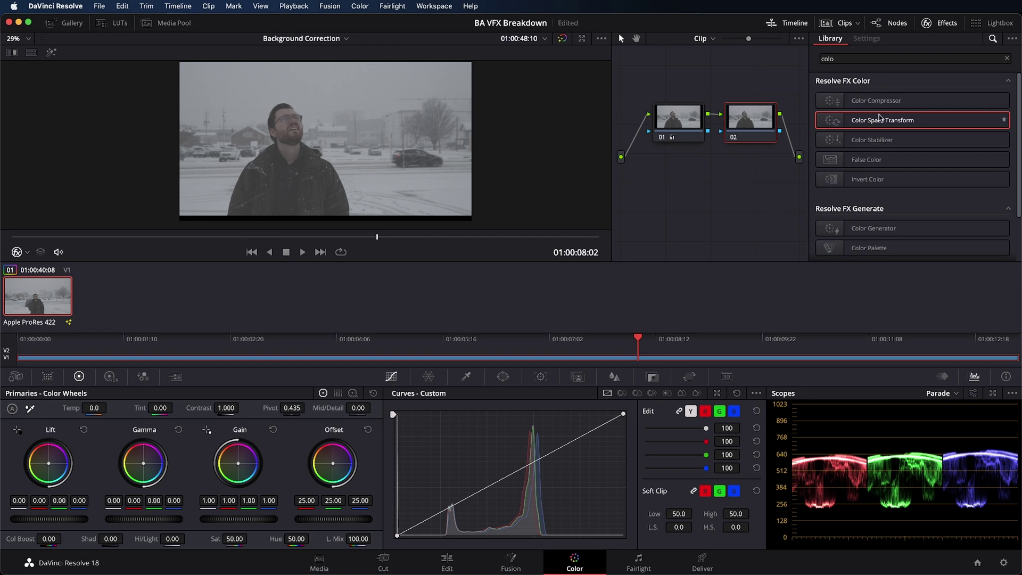
# Step: Make node 02 a Color Space Transform from Canon Cinema Gamut/Canon Log 2 to Rec.709/Rec.709
pyautogui.moveTo(884, 119); pyautogui.dragTo(773, 123)
pyautogui.click(938, 110)
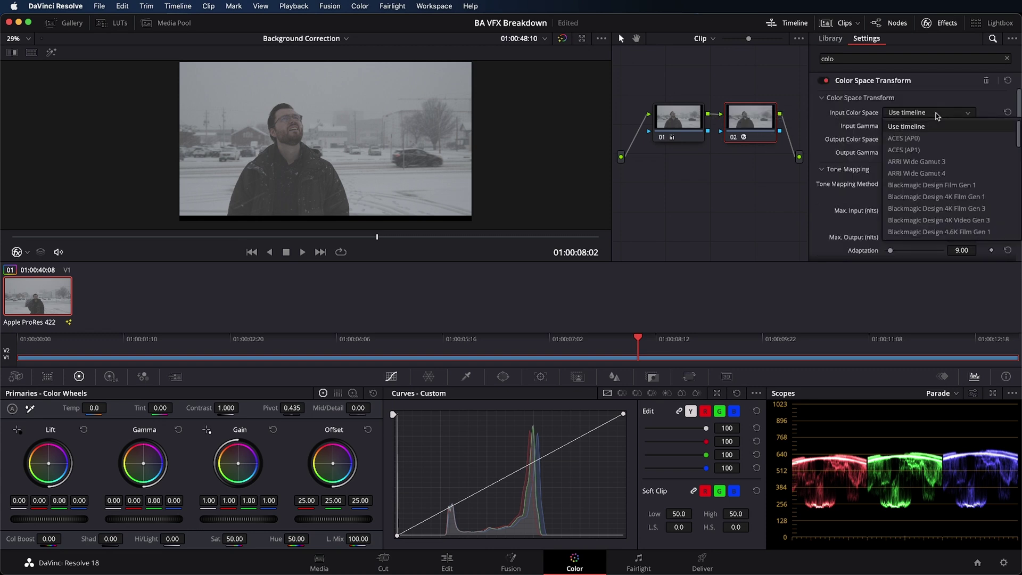
pyautogui.click(938, 118)
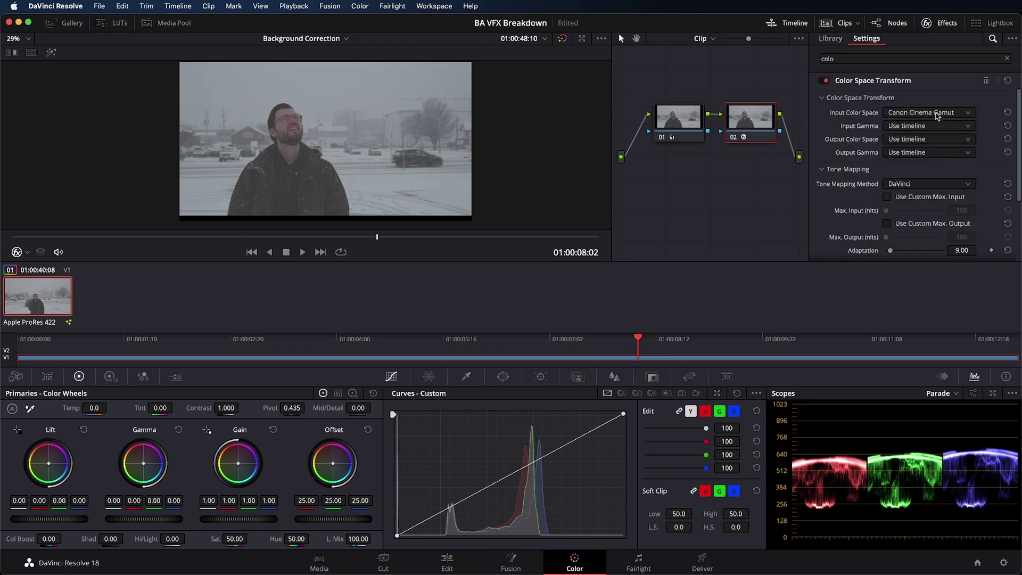
pyautogui.click(923, 126)
pyautogui.click(923, 129)
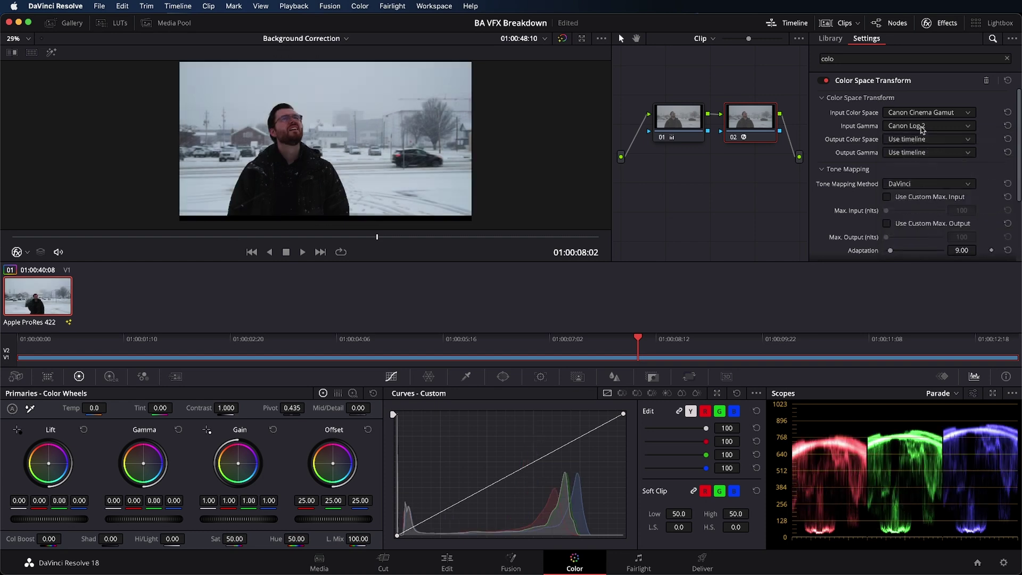
pyautogui.click(923, 145)
pyautogui.click(922, 143)
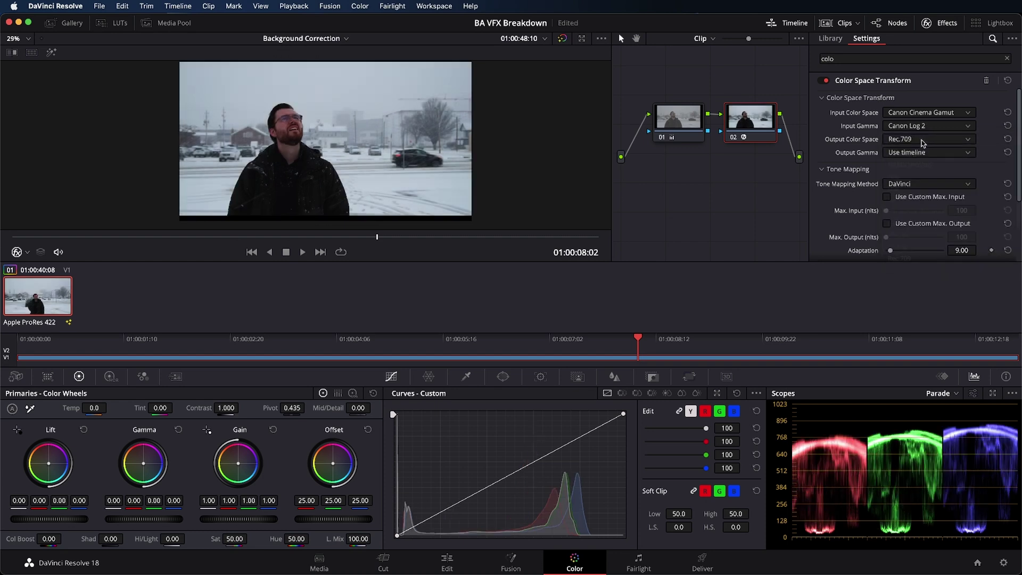
pyautogui.click(929, 153)
pyautogui.click(929, 166)
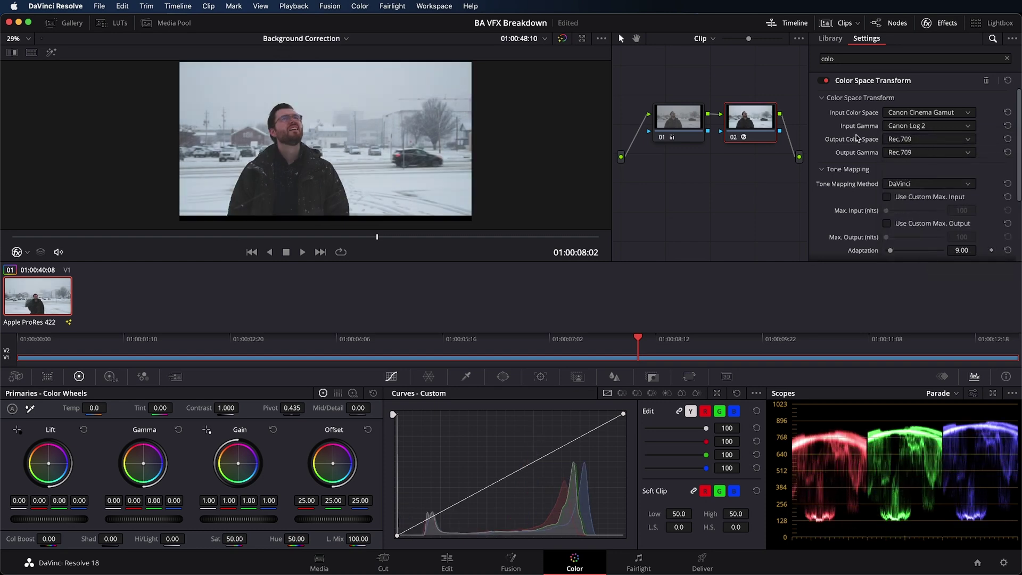
# Step: On node 01, lower Lift to -0.01 and raise Temp to 80
pyautogui.click(679, 130)
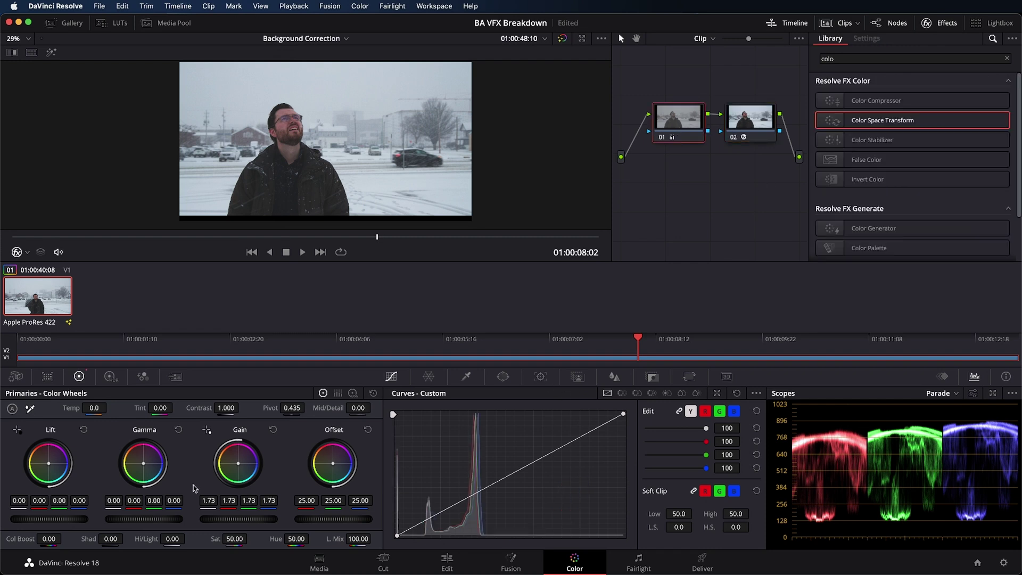
pyautogui.moveTo(48, 519); pyautogui.dragTo(46, 519)
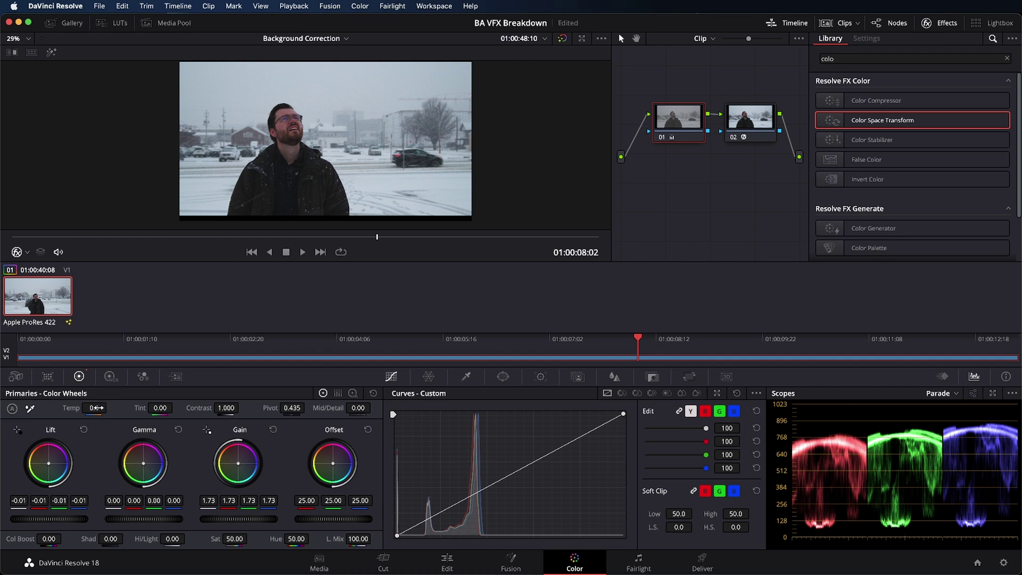
pyautogui.moveTo(95, 407); pyautogui.dragTo(109, 407)
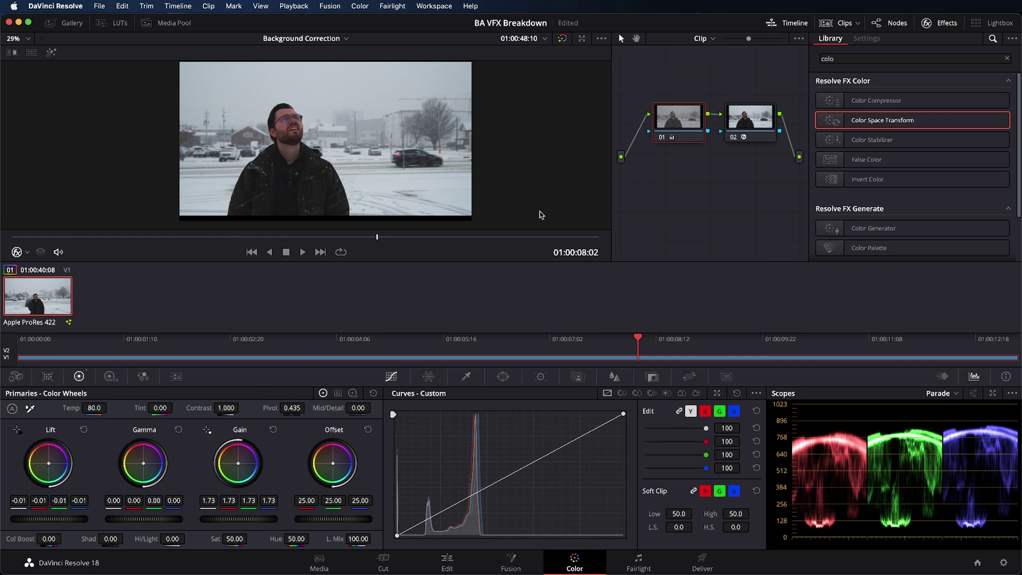
pyautogui.rightClick(62, 301)
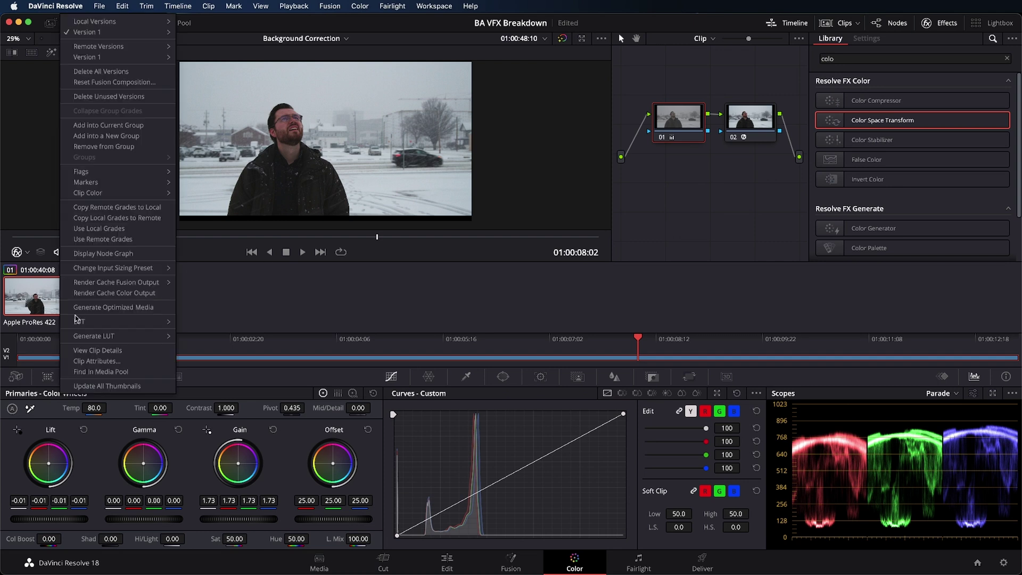
# Step: Generate a 65 Point Cube LUT from the clip's grade, saved as Viewer_VFX001
pyautogui.moveTo(98, 338)
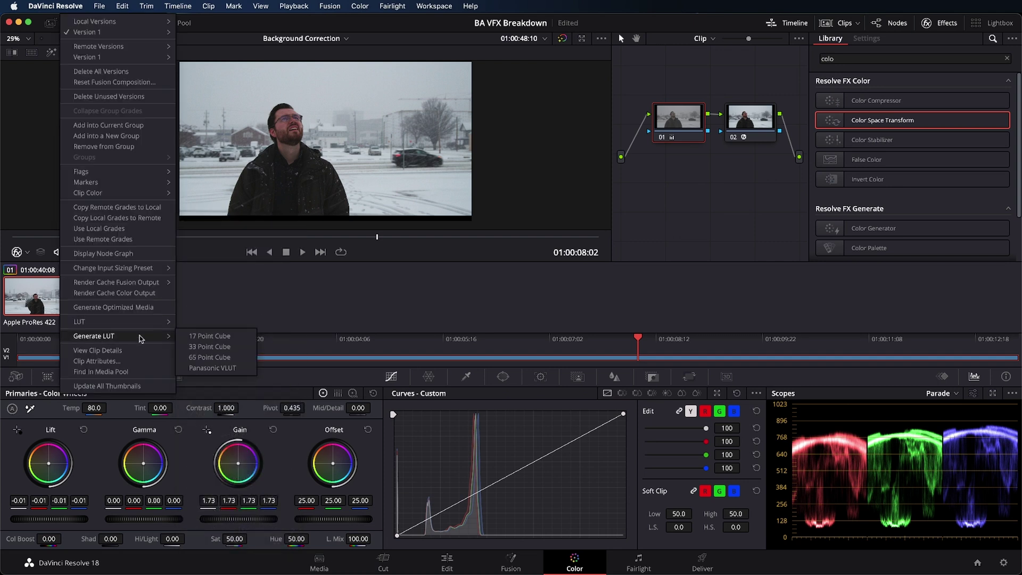
pyautogui.click(223, 358)
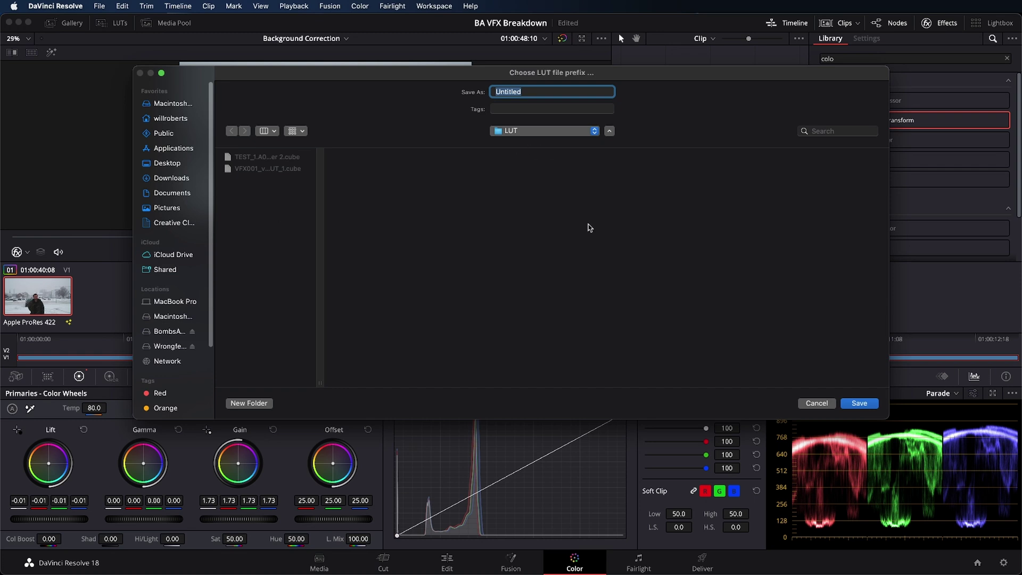
pyautogui.write('Viewer_VFX001')
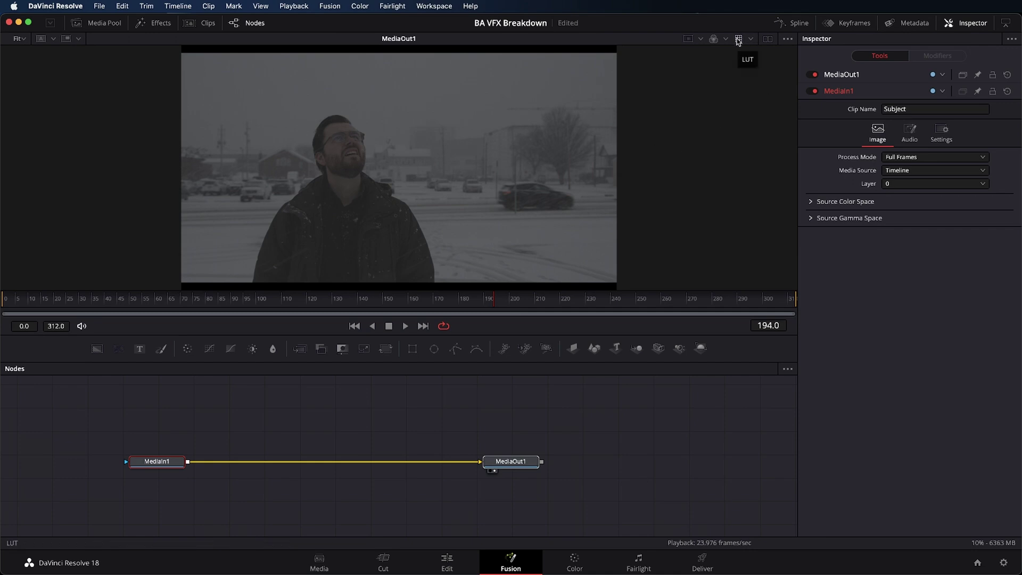
# Step: Load the Viewer_VFX001 Render 2 .cube file as the viewer LUT in the LUT Editor
pyautogui.click(751, 40)
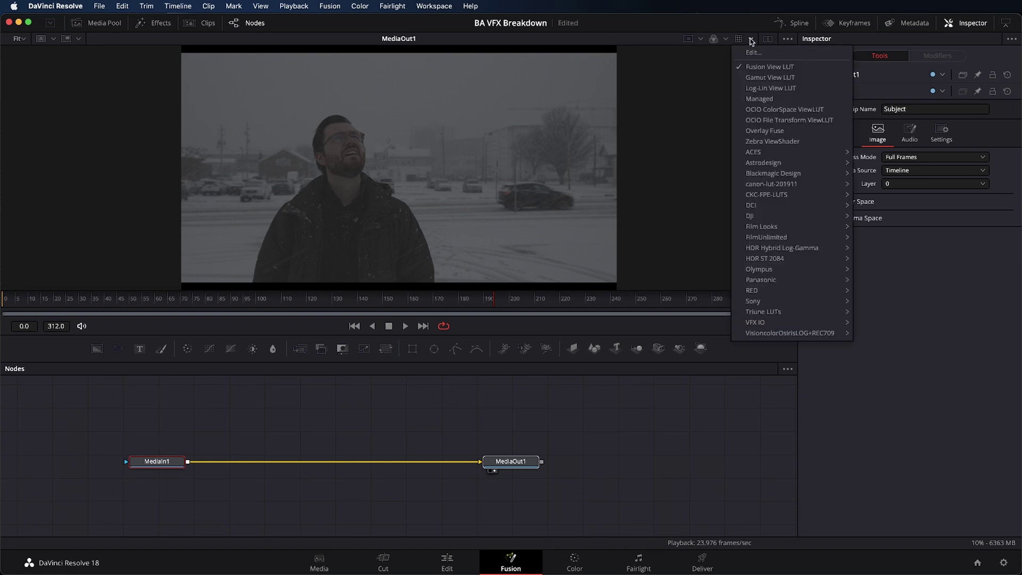
pyautogui.click(754, 52)
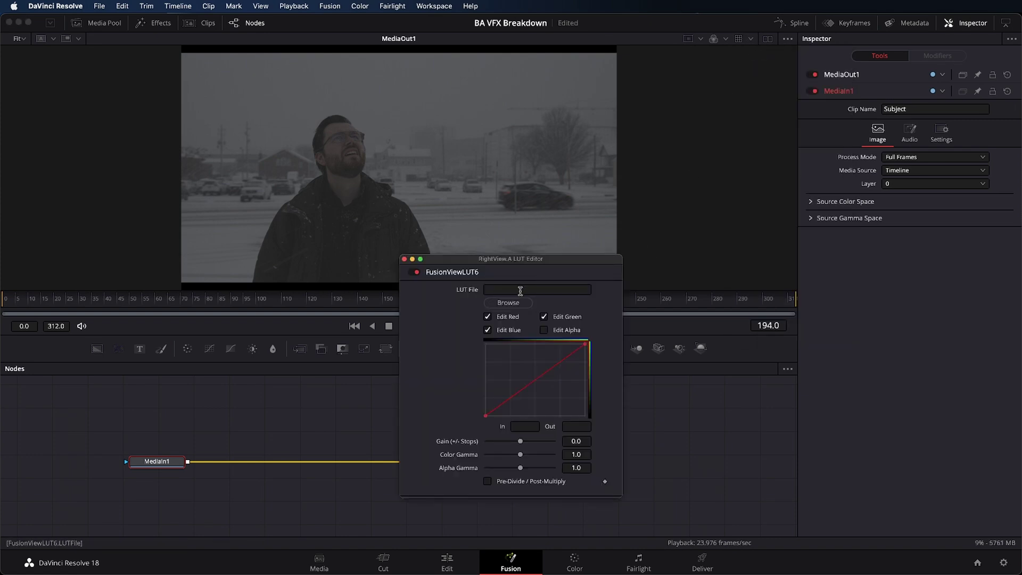
pyautogui.click(509, 303)
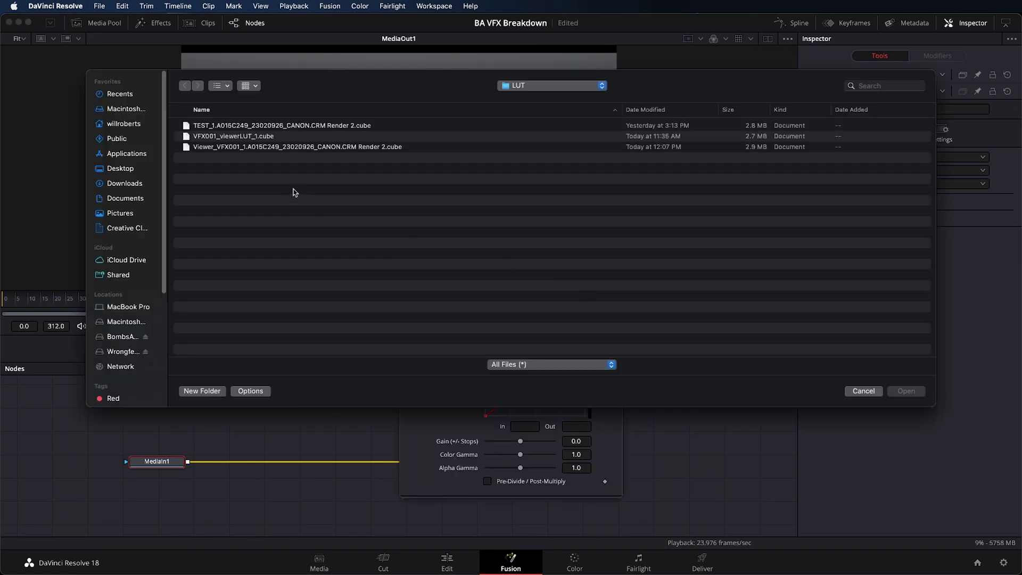
pyautogui.click(298, 147)
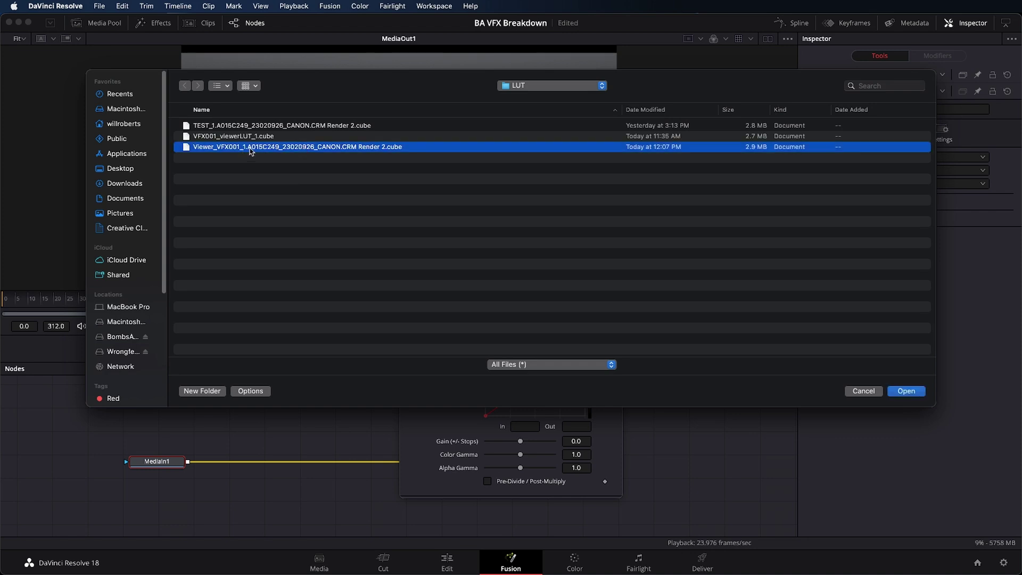
pyautogui.doubleClick(302, 151)
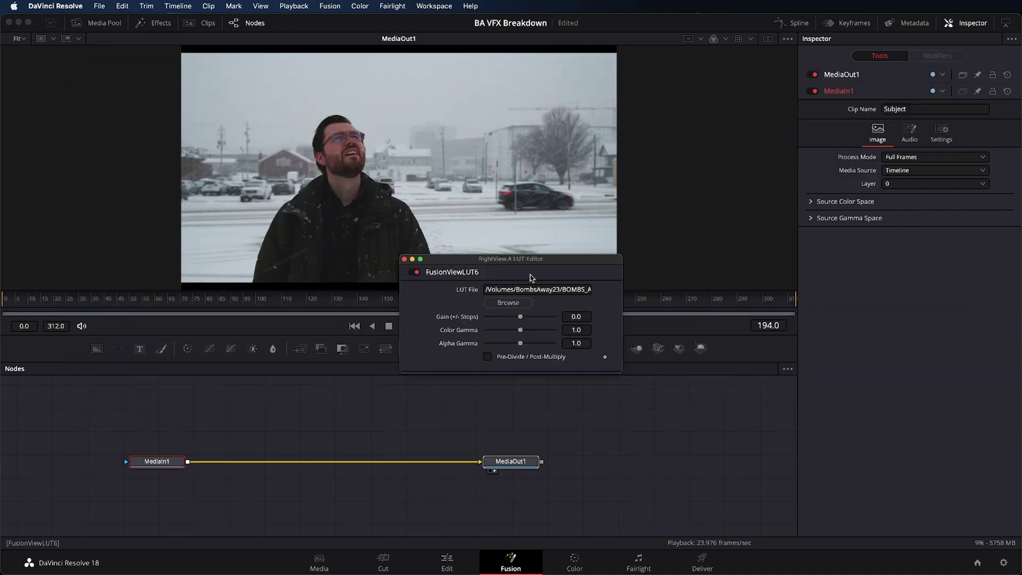
pyautogui.click(403, 256)
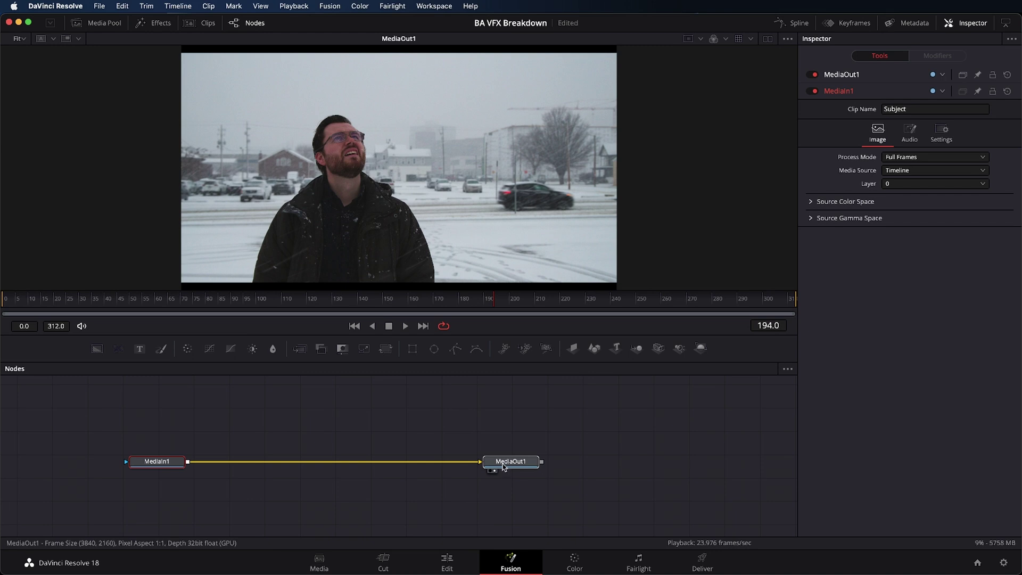
# Step: Spread MediaIn1 and MediaOut1 further apart, toggling the viewer LUT on and off to compare
pyautogui.moveTo(504, 468); pyautogui.dragTo(543, 466)
pyautogui.click(194, 462)
pyautogui.moveTo(194, 461); pyautogui.dragTo(173, 461)
pyautogui.click(739, 39)
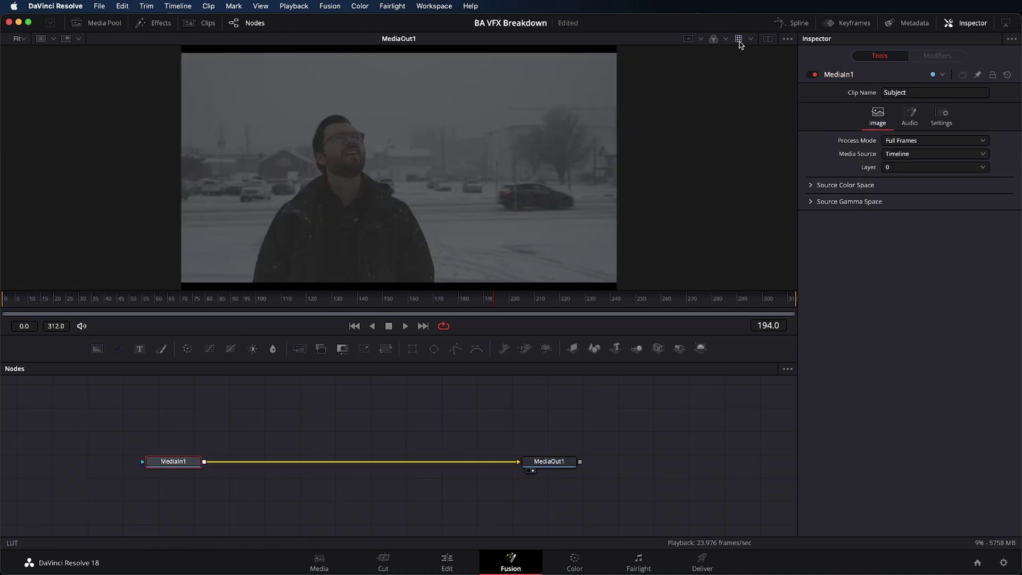
pyautogui.click(739, 39)
pyautogui.click(739, 40)
pyautogui.click(739, 39)
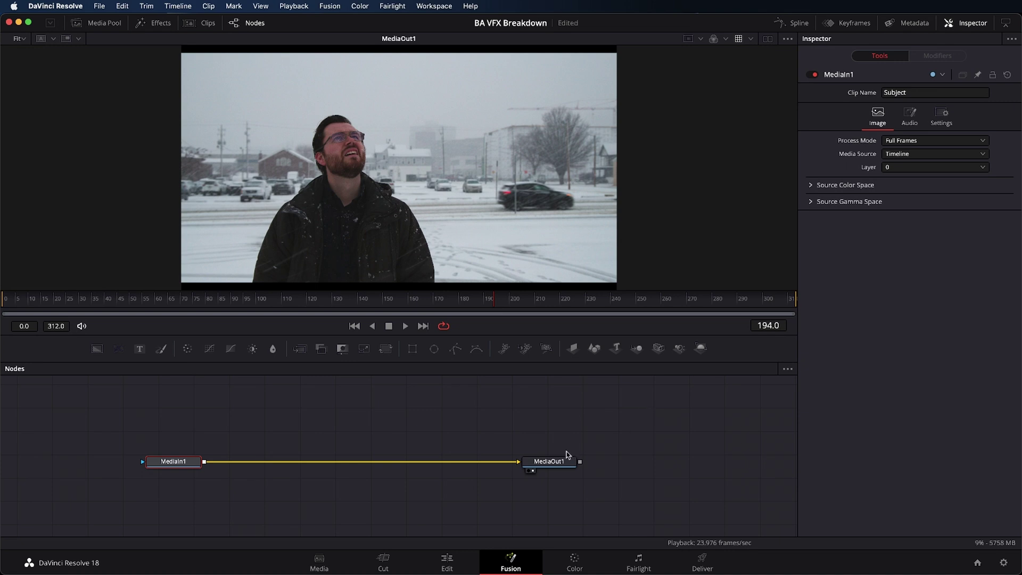
pyautogui.moveTo(560, 460); pyautogui.dragTo(569, 461)
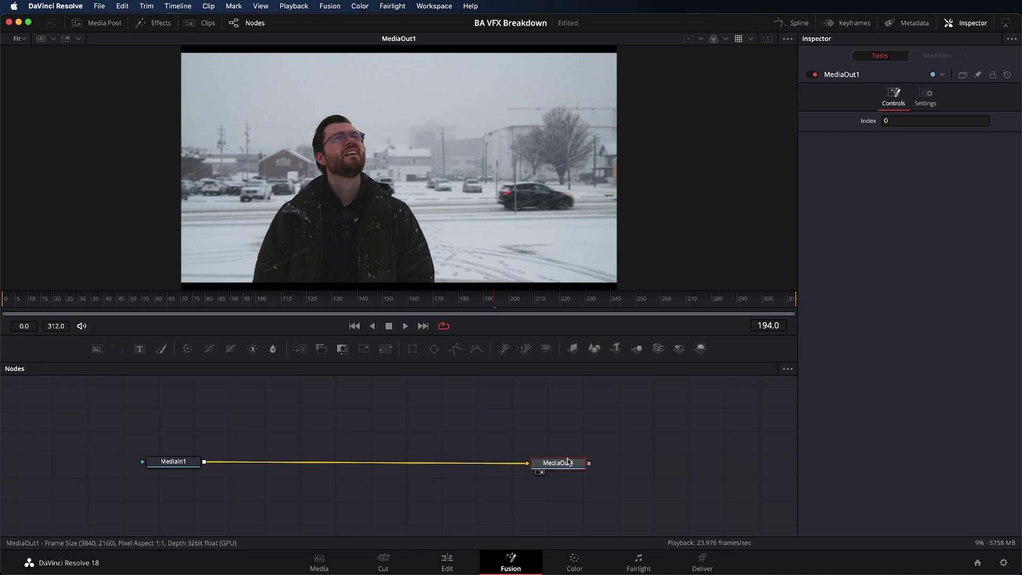
pyautogui.click(479, 434)
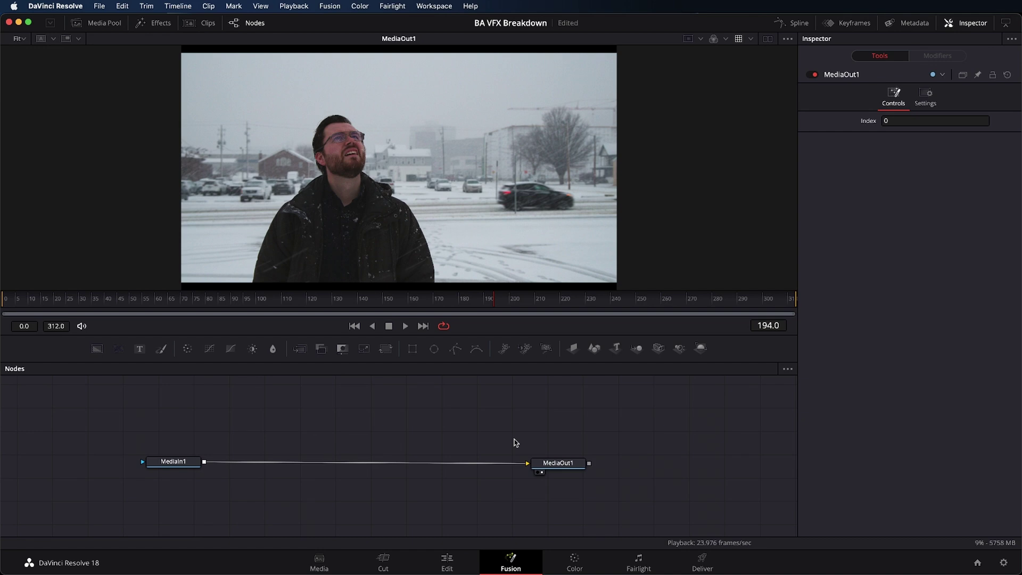
pyautogui.click(180, 462)
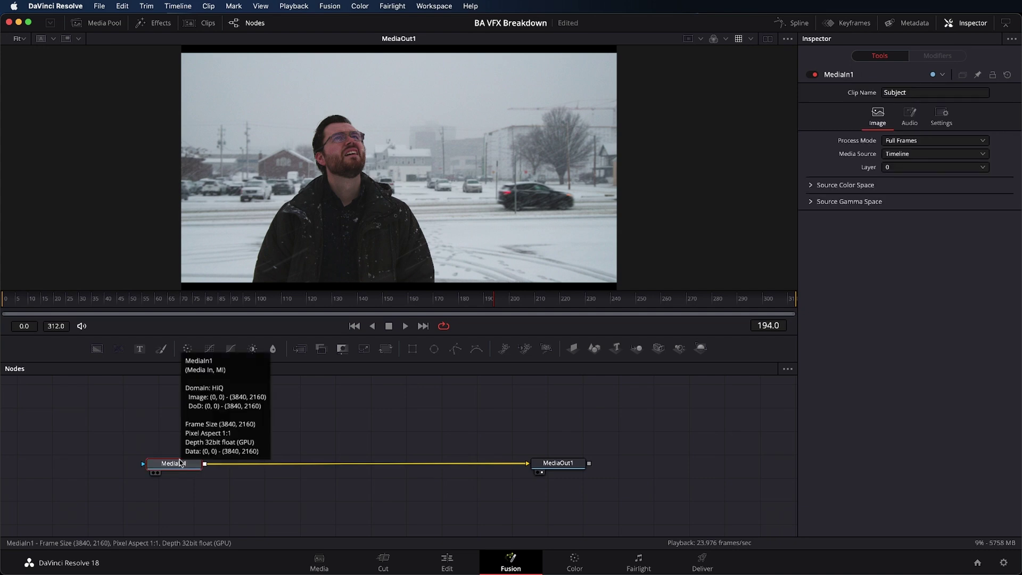
# Step: Rename the MediaIn1 node to 'Subject' using F2
pyautogui.press('F2')
pyautogui.write('Sub')
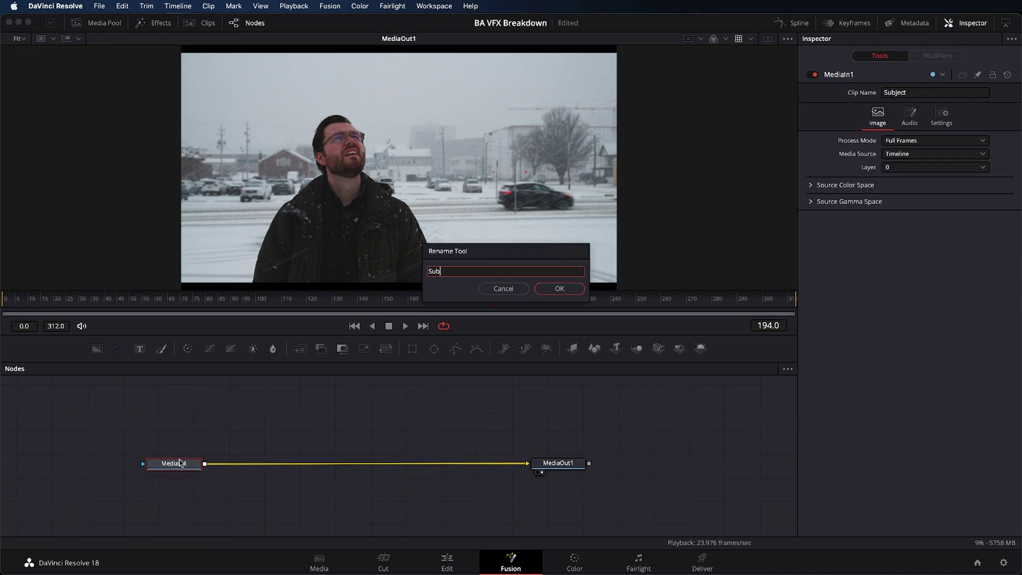
pyautogui.write('ject')
pyautogui.press('Return')
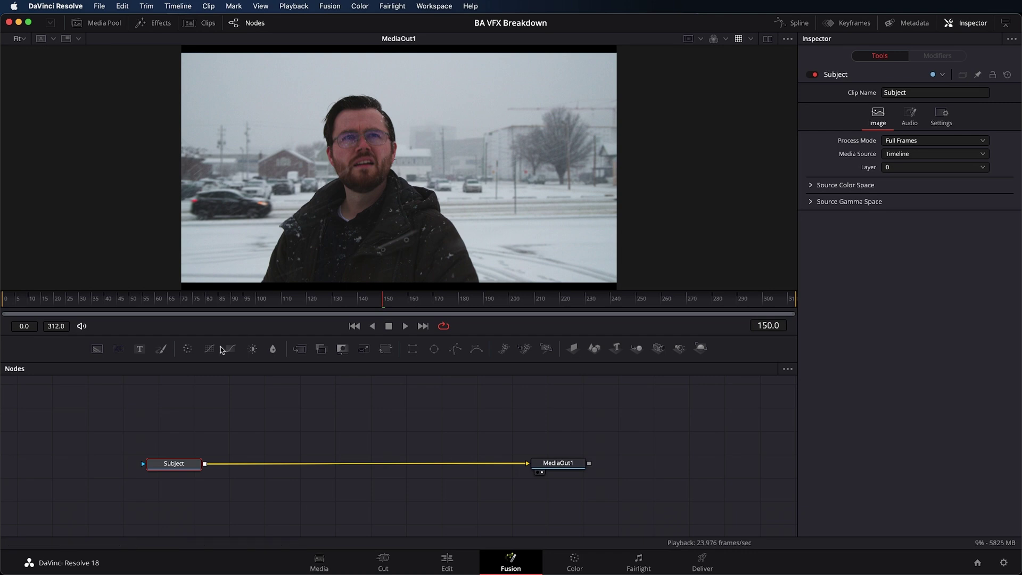
pyautogui.click(261, 443)
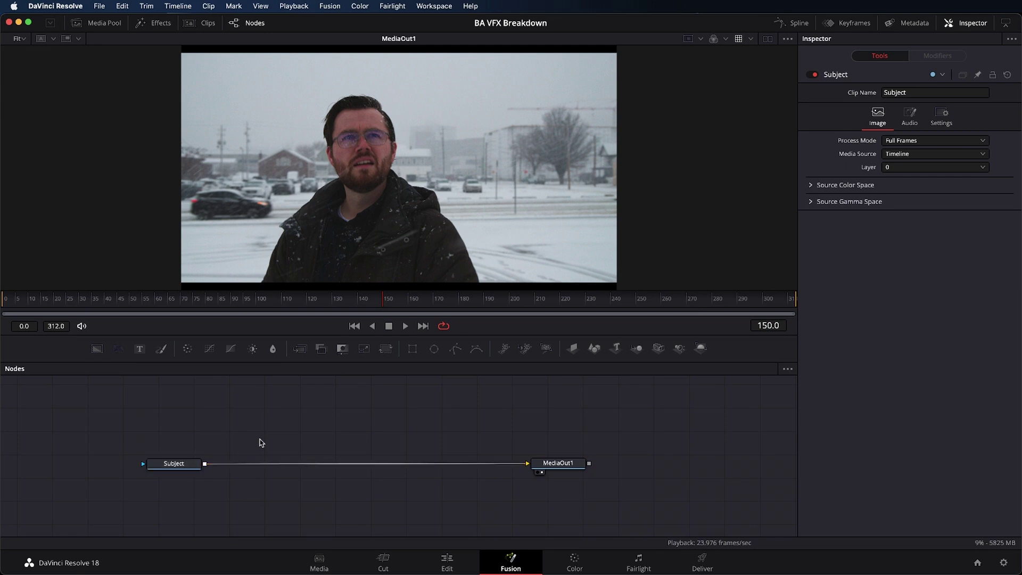
# Step: Add a Magic Mask node via the 'magic' search and insert it between Subject and MediaOut1
pyautogui.hotkey('shift', 'space')
pyautogui.write('magic')
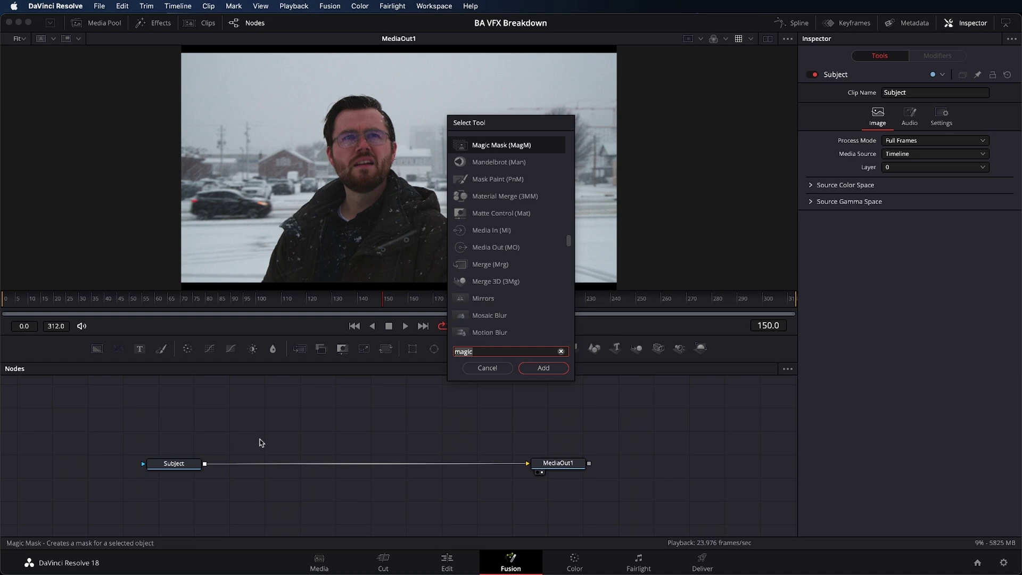
pyautogui.press('Return')
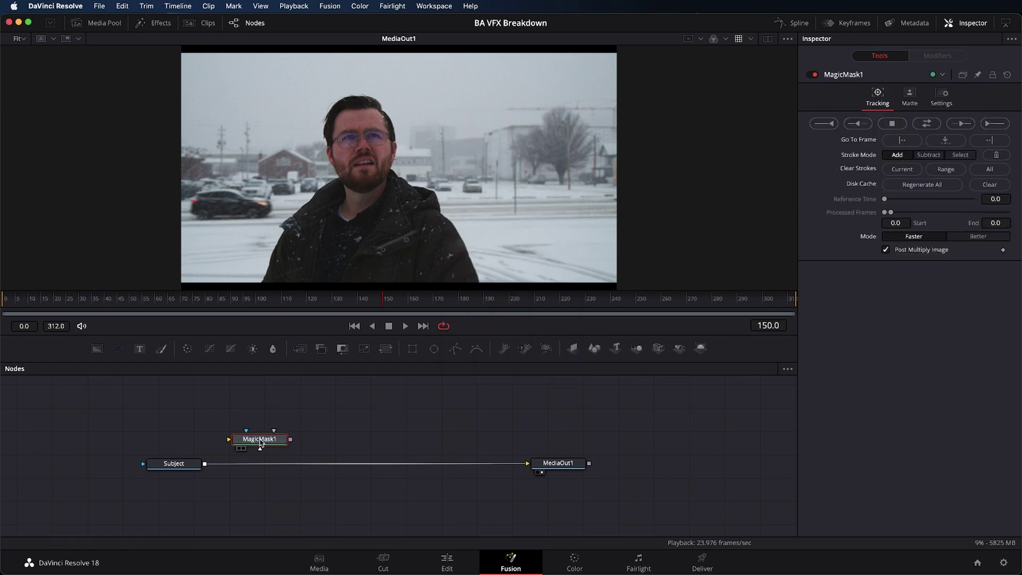
pyautogui.moveTo(260, 442); pyautogui.dragTo(270, 466)
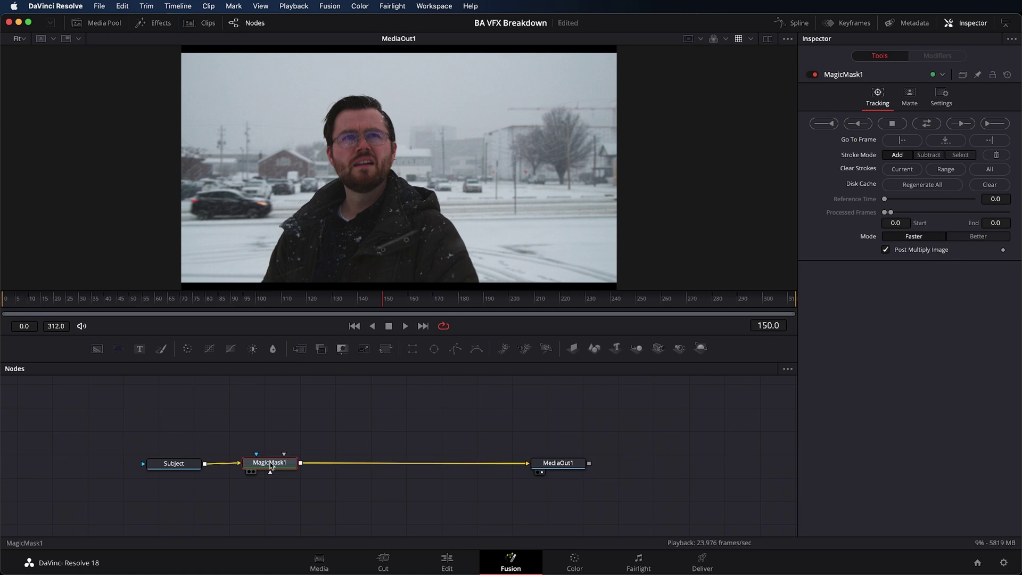
pyautogui.moveTo(175, 463); pyautogui.dragTo(171, 462)
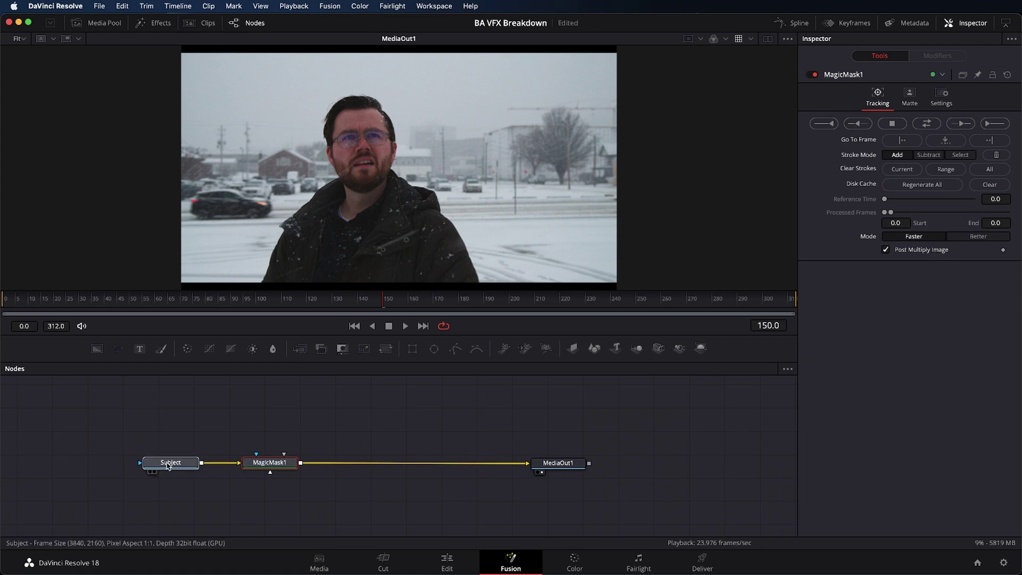
pyautogui.click(270, 463)
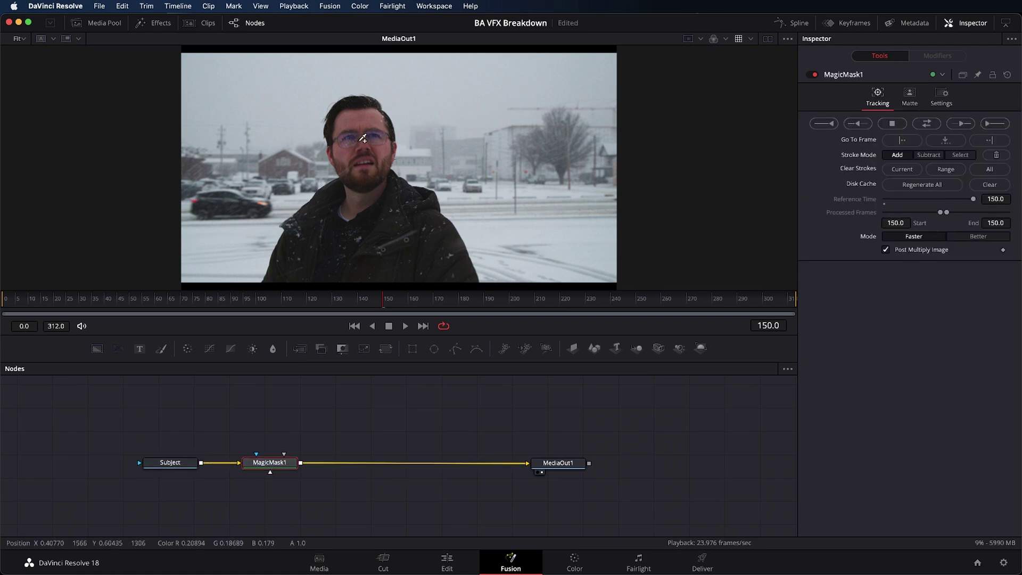
# Step: Stroke the subject's face, chest and shoulder, then track the mask backwards from frame 150
pyautogui.moveTo(360, 141)
pyautogui.mouseDown()
pyautogui.moveTo(370, 182)
pyautogui.moveTo(330, 239)
pyautogui.mouseUp()
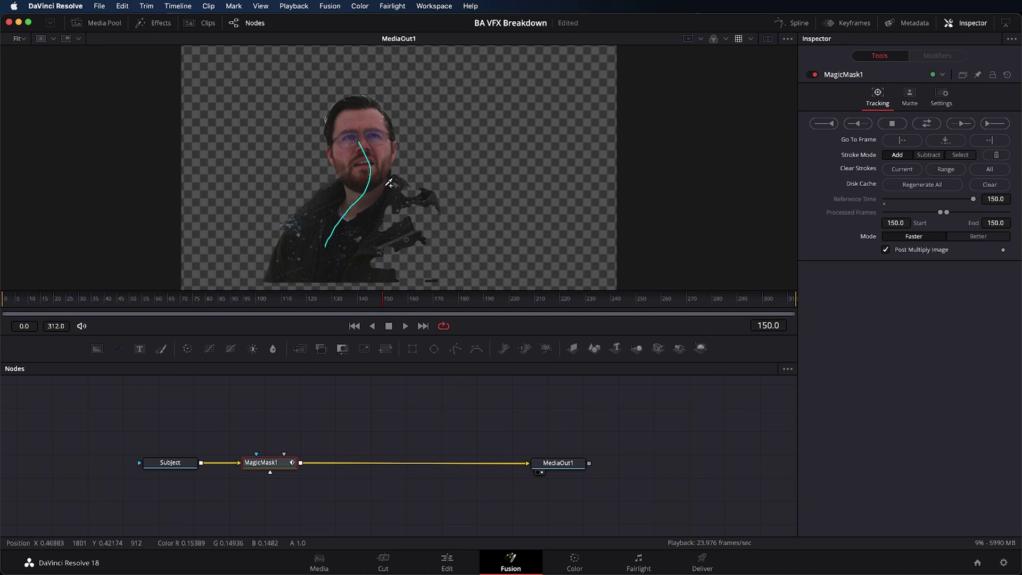
pyautogui.moveTo(386, 187); pyautogui.dragTo(430, 260)
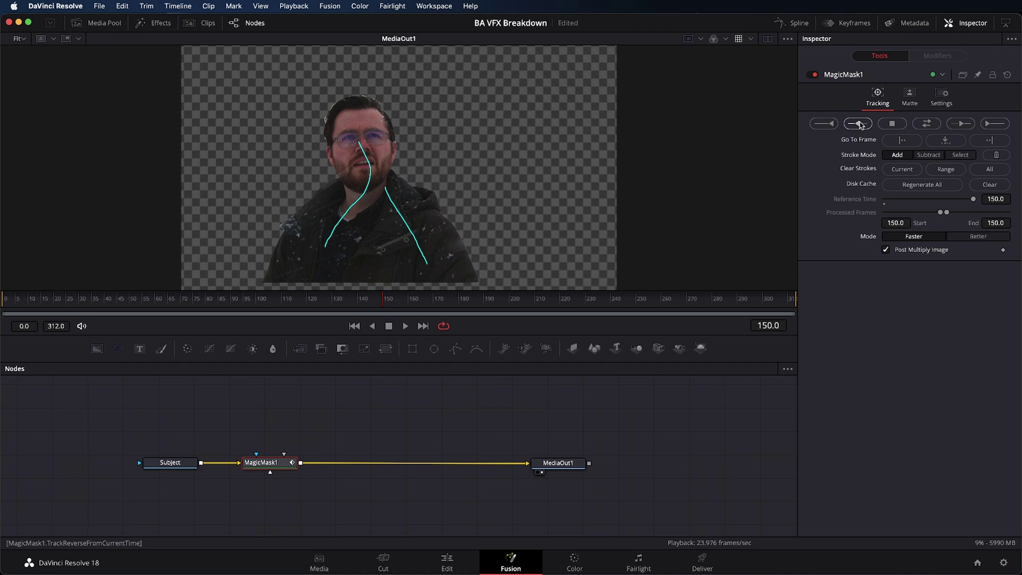
pyautogui.click(832, 126)
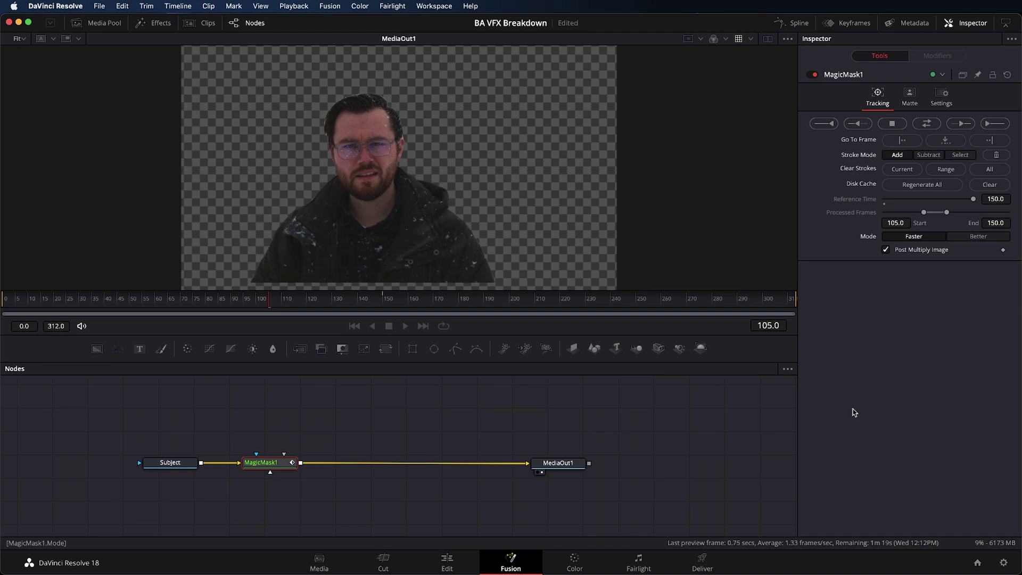
pyautogui.click(900, 124)
pyautogui.click(614, 304)
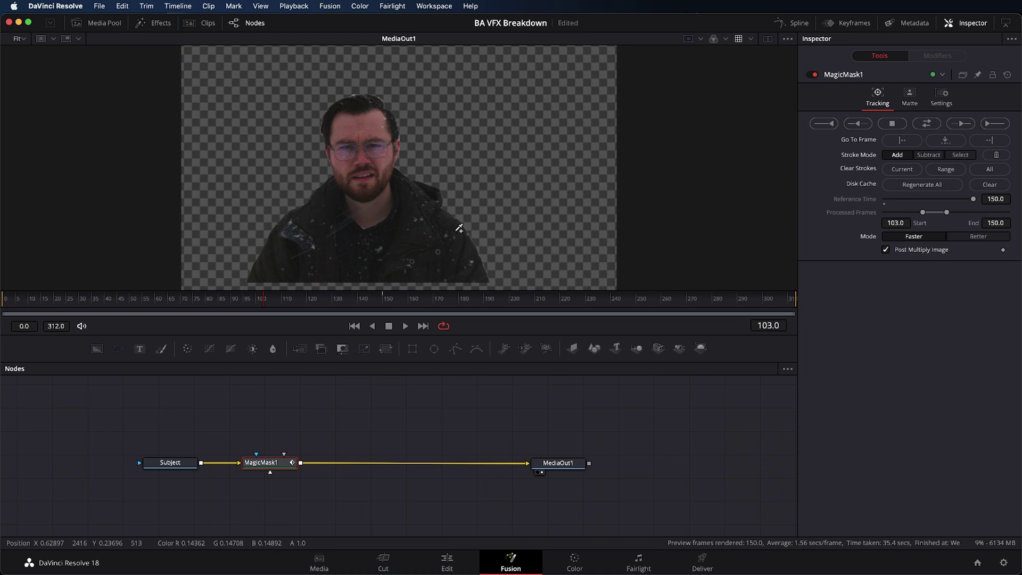
pyautogui.press('super+s')
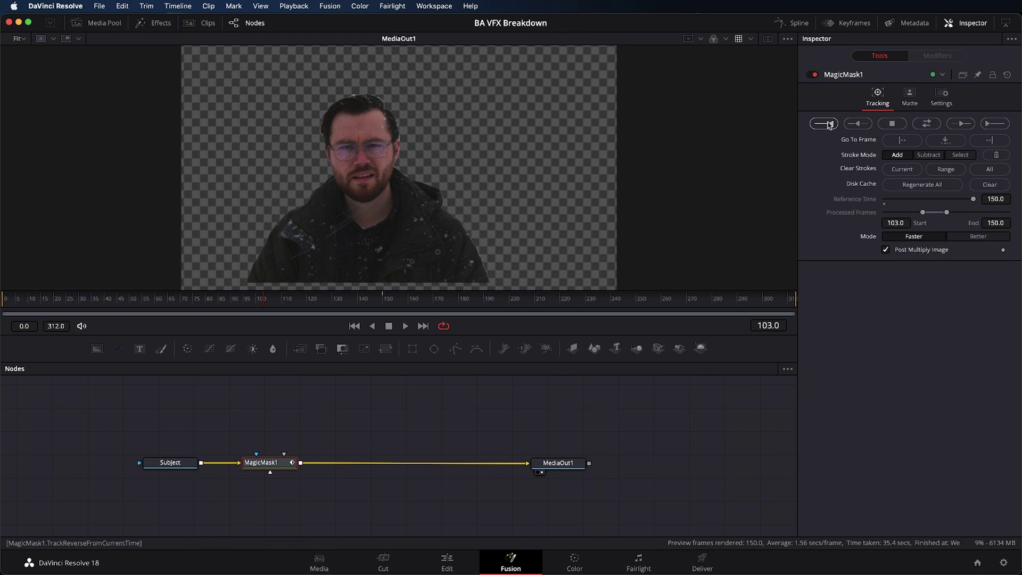
pyautogui.click(829, 124)
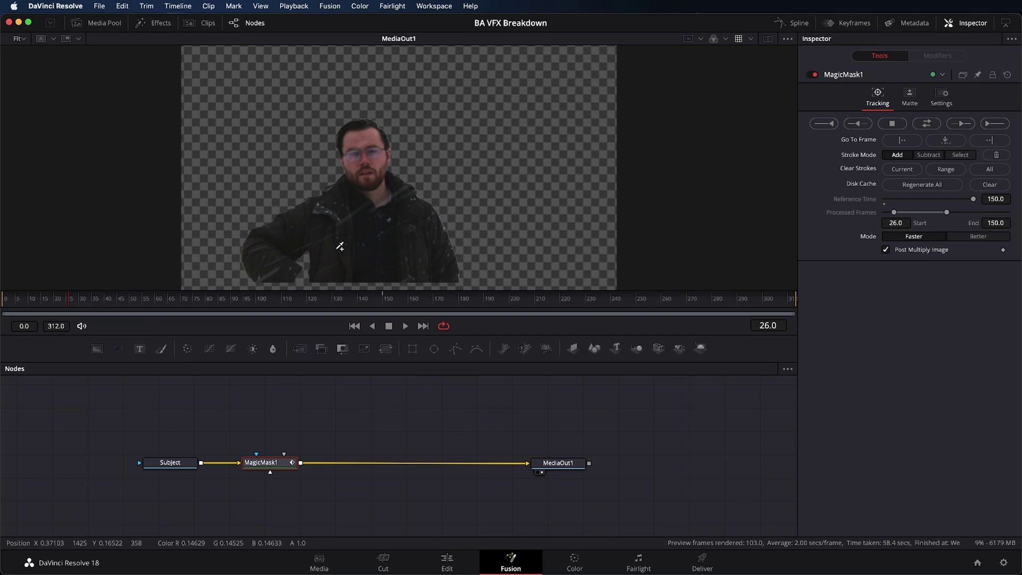
# Step: At frame 26, add Magic Mask strokes on the torso and right arm, then track back to frame 0
pyautogui.press('Right')
pyautogui.press('Right')
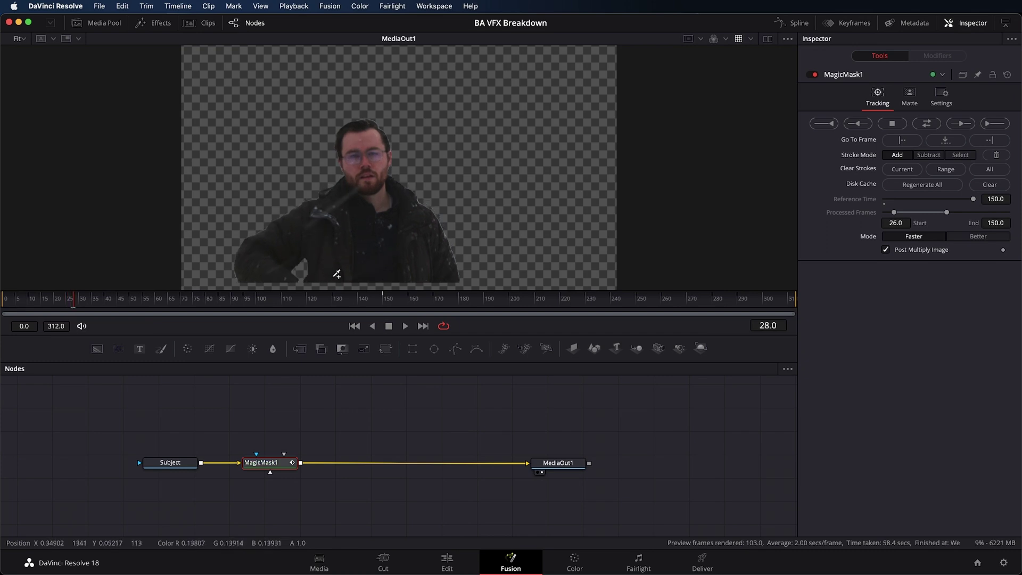
pyautogui.press('Left')
pyautogui.press('Left')
pyautogui.press('Left')
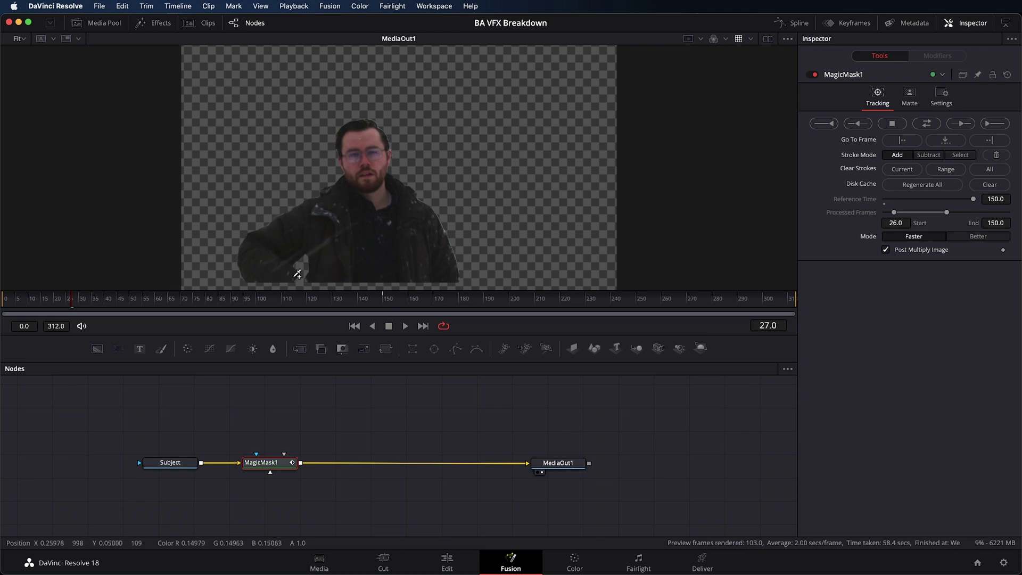
pyautogui.moveTo(367, 154)
pyautogui.mouseDown()
pyautogui.moveTo(365, 240)
pyautogui.moveTo(440, 271)
pyautogui.mouseUp()
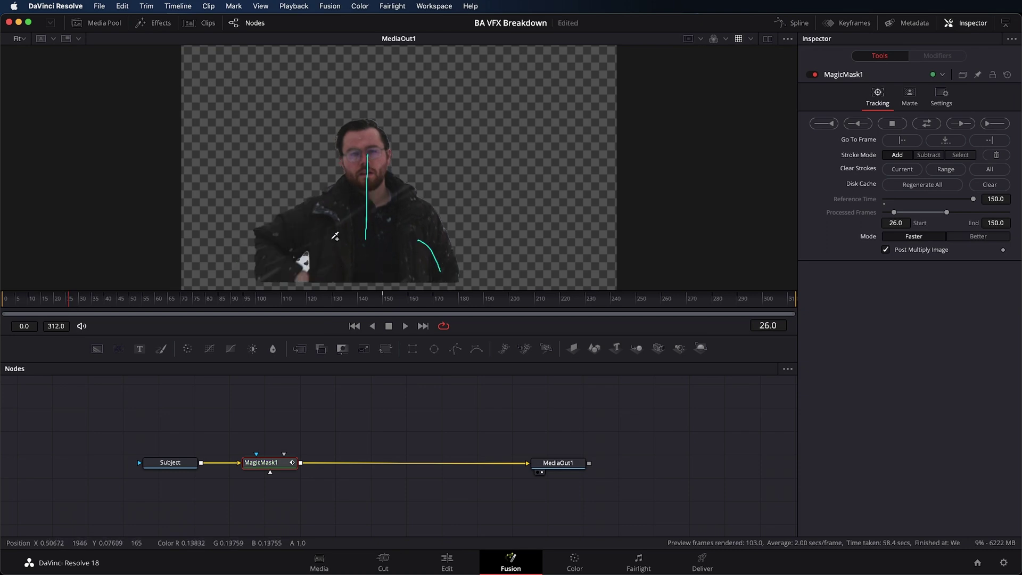
pyautogui.moveTo(271, 238); pyautogui.dragTo(319, 280)
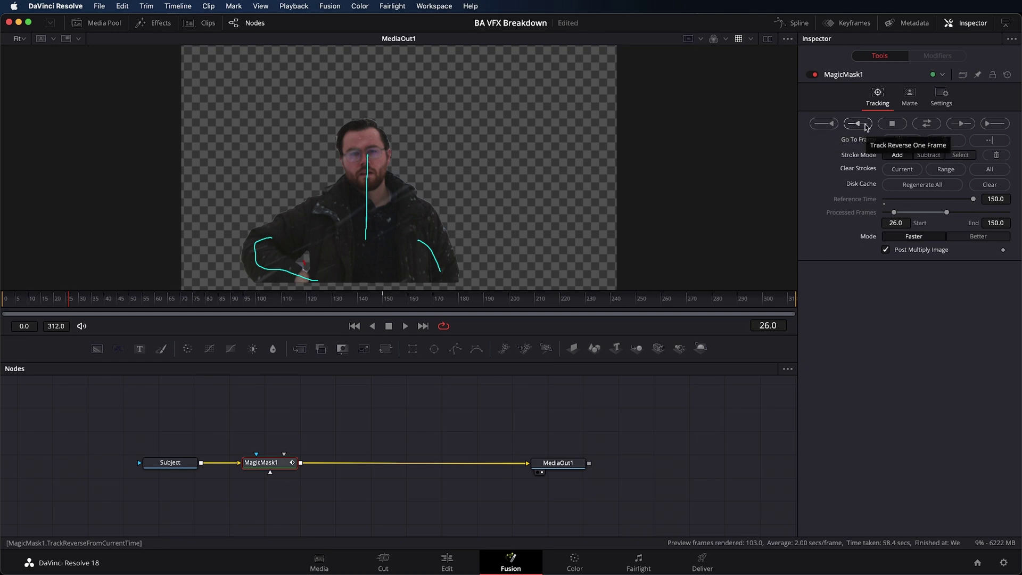
pyautogui.click(824, 123)
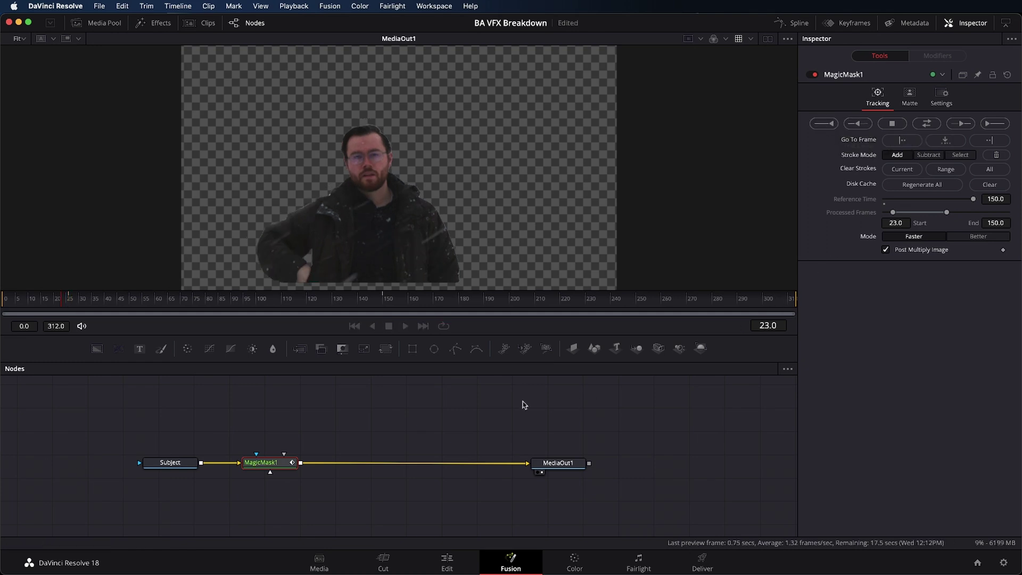
pyautogui.press('space')
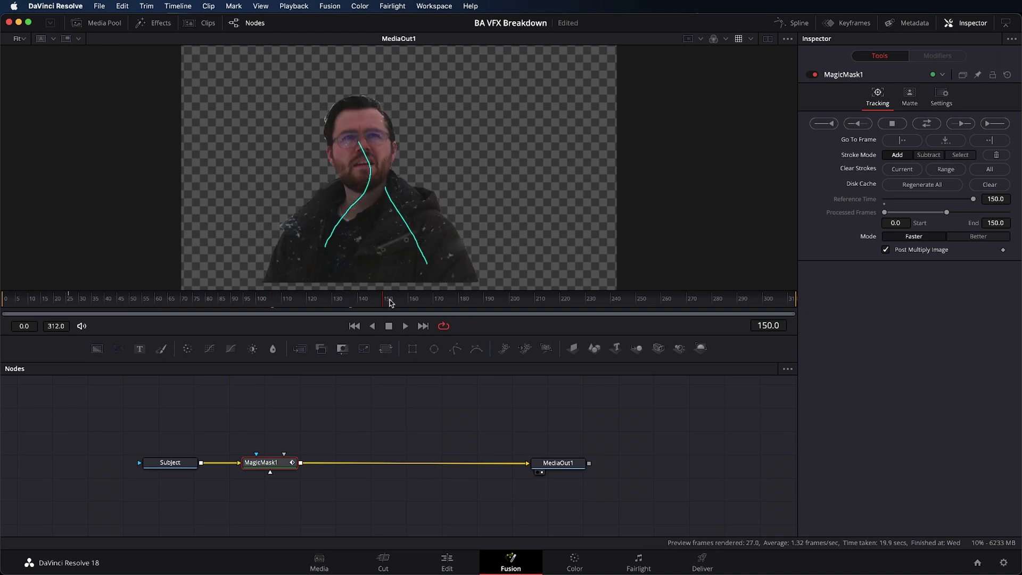
# Step: Track the mask forward from frame 150, then stop and zoom in on the jacket
pyautogui.click(967, 123)
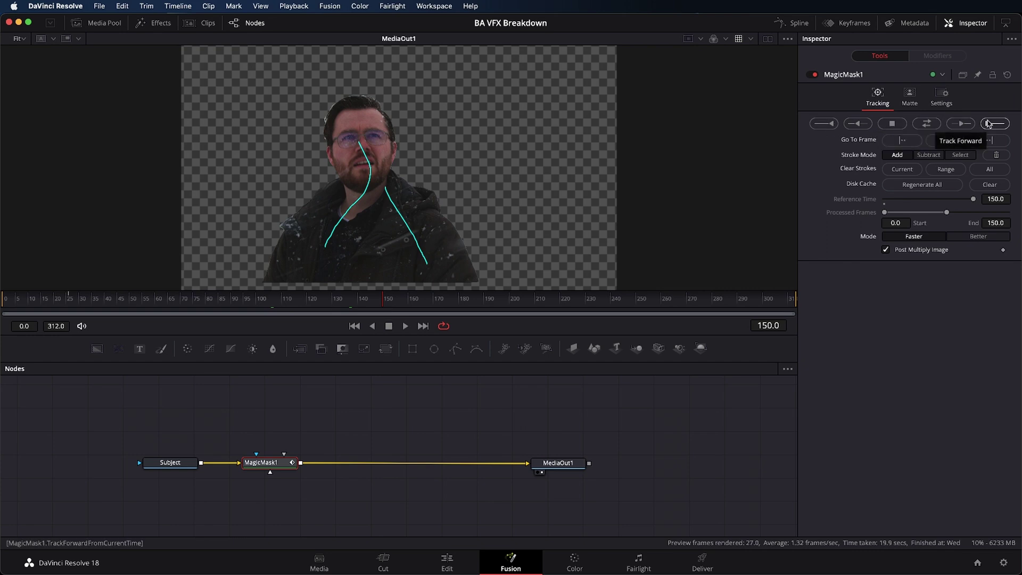
pyautogui.click(988, 123)
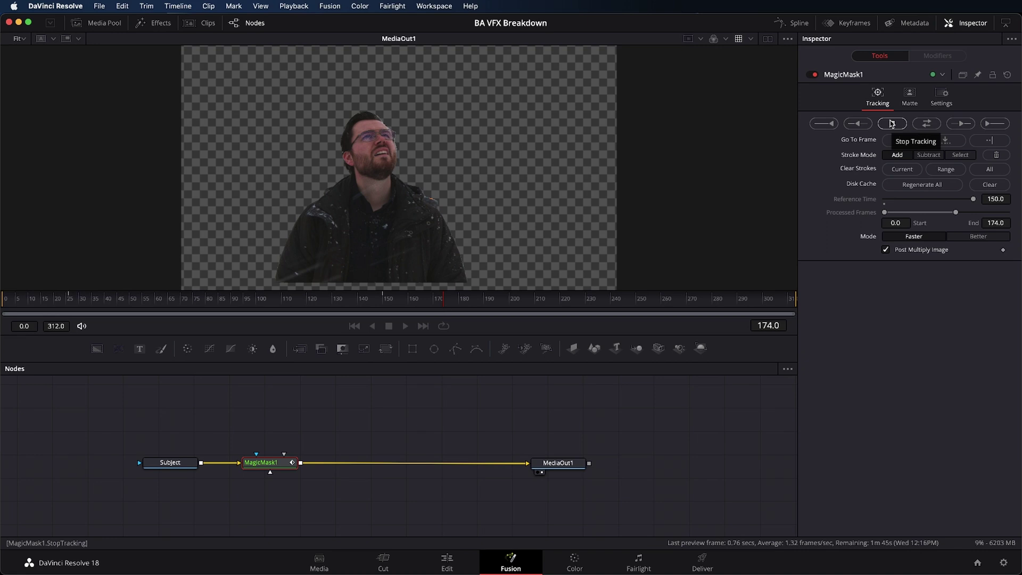
pyautogui.click(892, 123)
pyautogui.click(612, 302)
pyautogui.scroll(3, 427, 175)
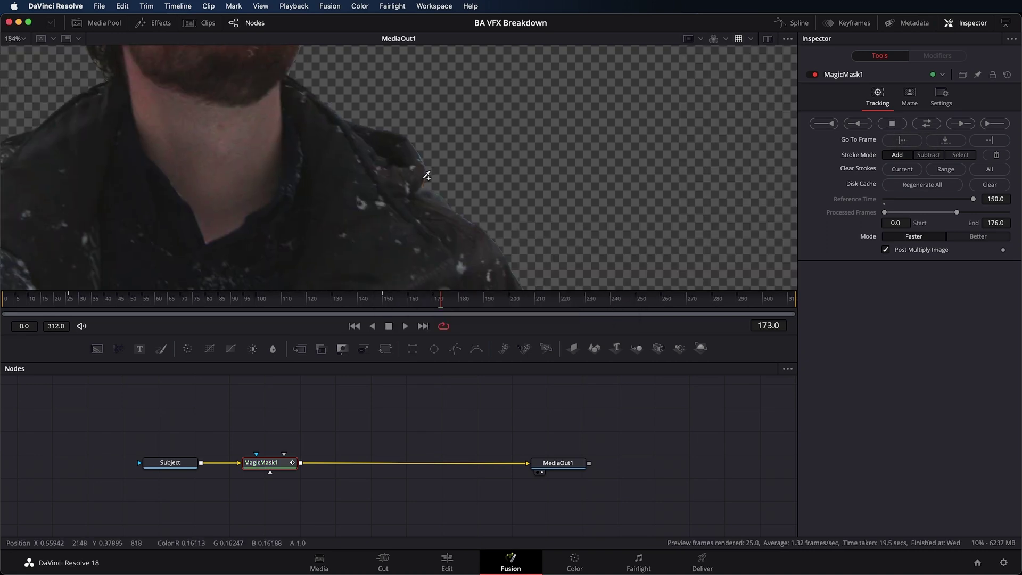
pyautogui.scroll(2, 427, 175)
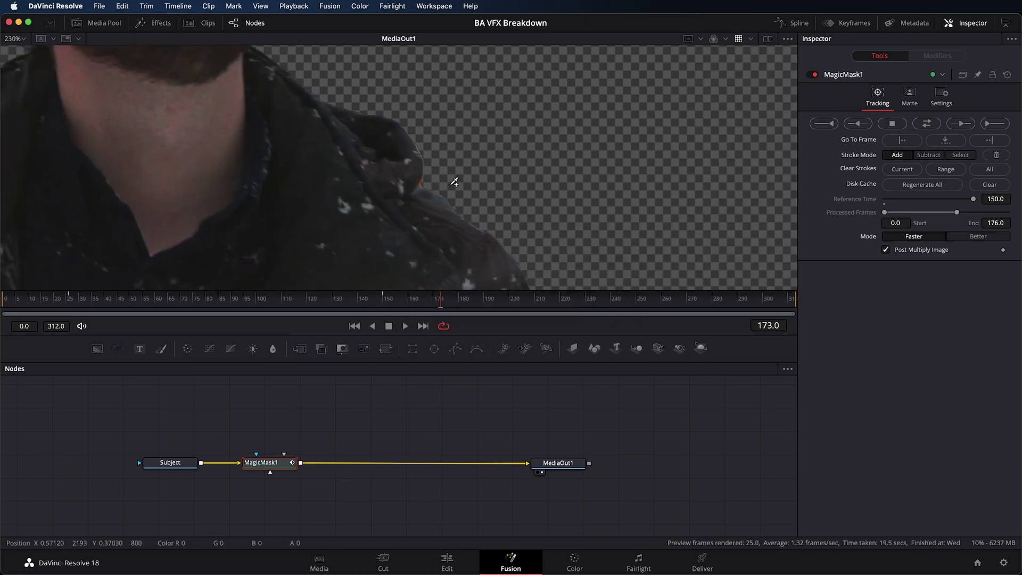
# Step: Add mask strokes along the jacket edge and shoulder, and track forward to frame 175
pyautogui.moveTo(457, 205)
pyautogui.mouseDown()
pyautogui.moveTo(427, 192)
pyautogui.moveTo(405, 200)
pyautogui.moveTo(448, 228)
pyautogui.mouseUp()
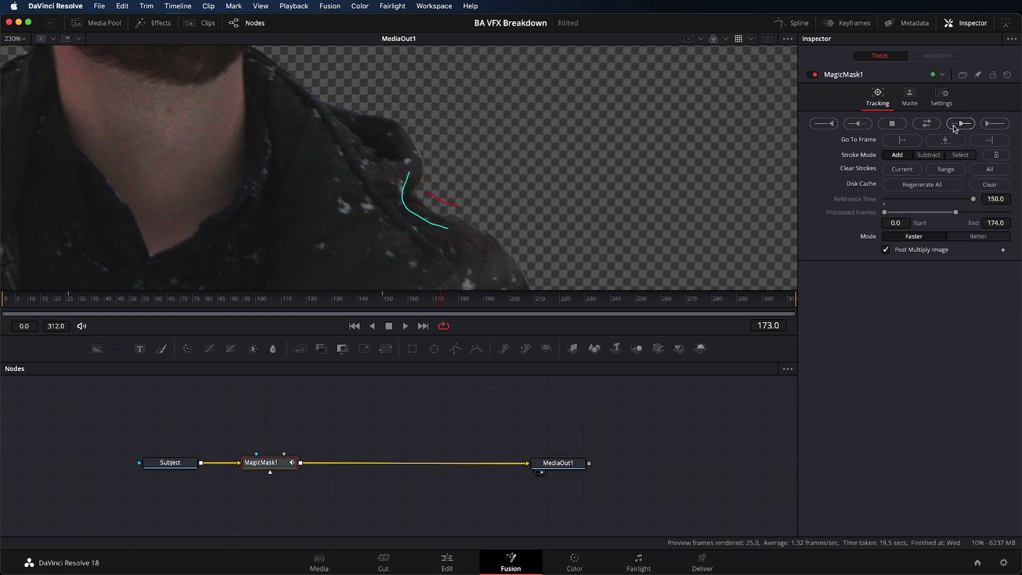
pyautogui.click(956, 128)
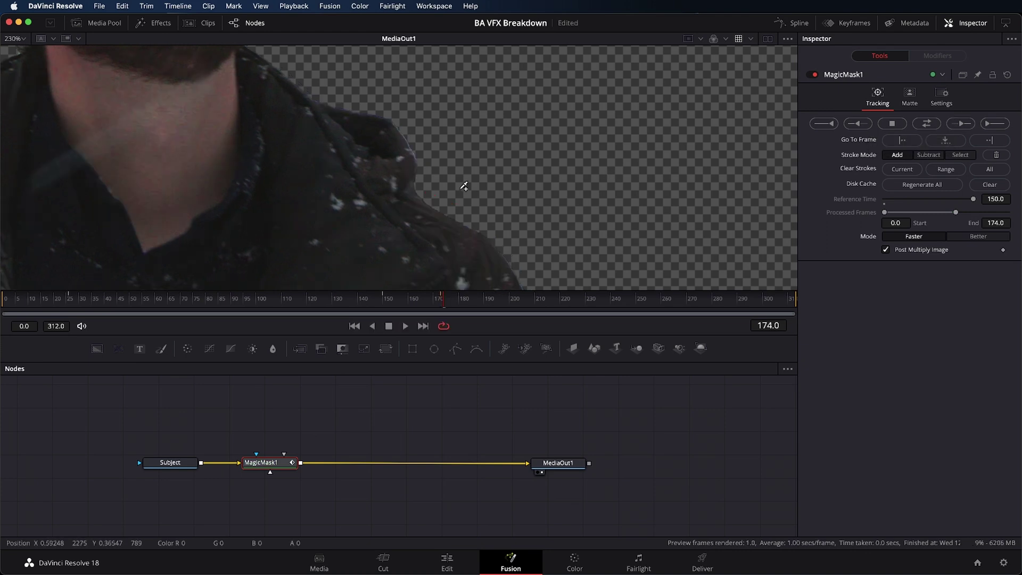
pyautogui.moveTo(413, 190); pyautogui.dragTo(439, 187)
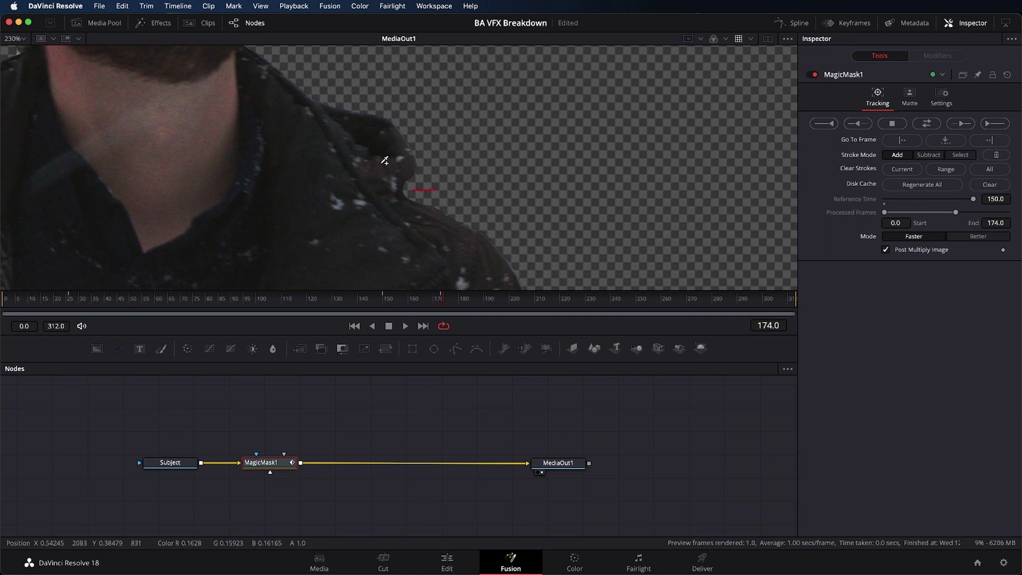
pyautogui.moveTo(389, 158)
pyautogui.mouseDown()
pyautogui.moveTo(390, 186)
pyautogui.moveTo(416, 226)
pyautogui.mouseUp()
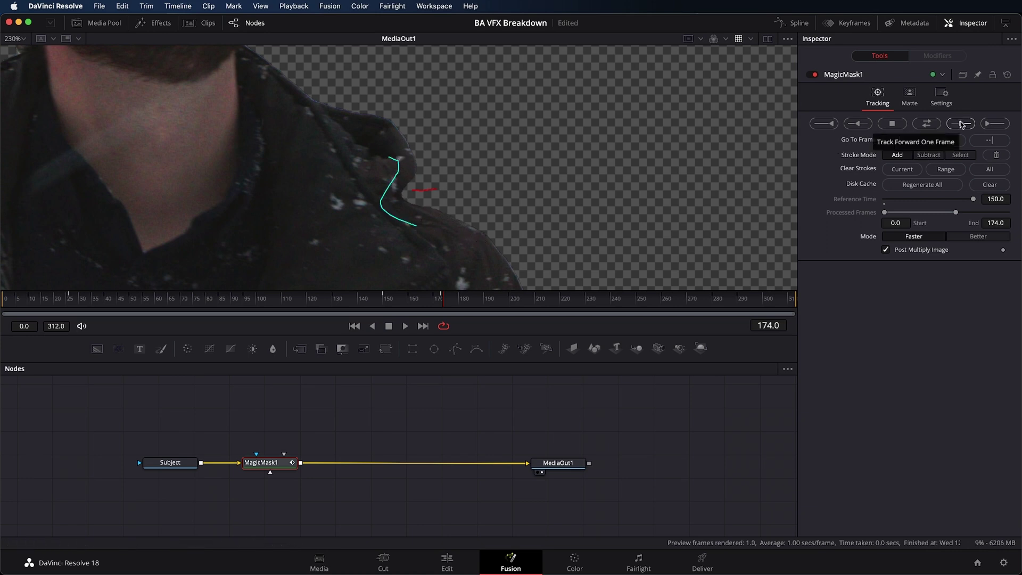
pyautogui.click(962, 123)
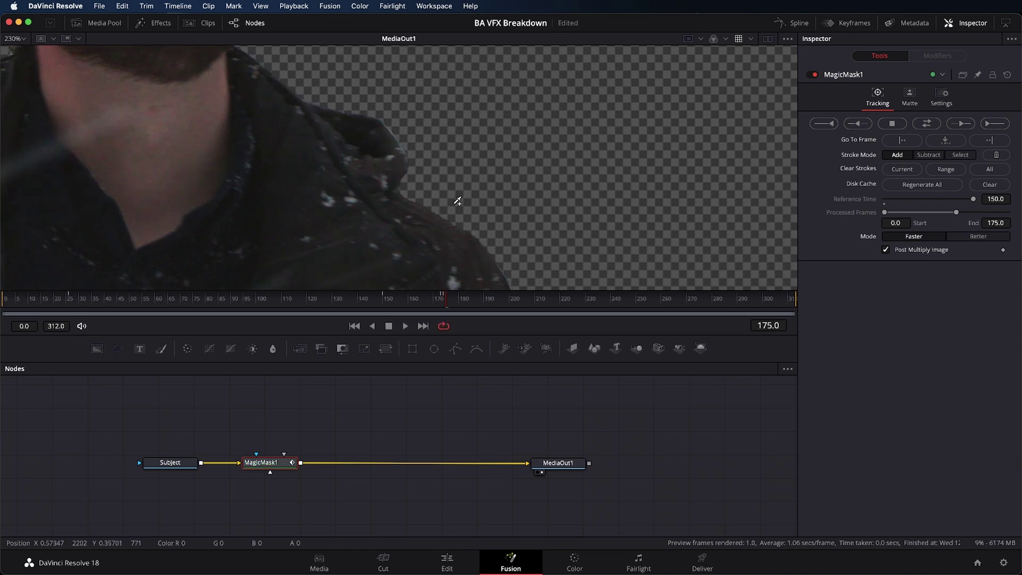
pyautogui.hotkey('shift', 'z')
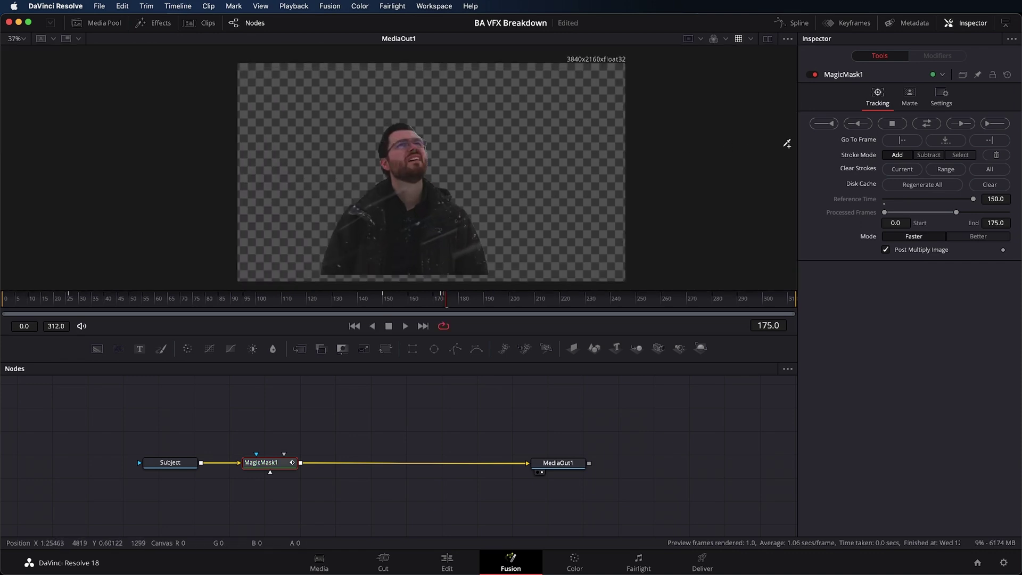
# Step: Track MagicMask1 forward to frame 312, then spot-check the mask at frames 196 and 96
pyautogui.click(991, 124)
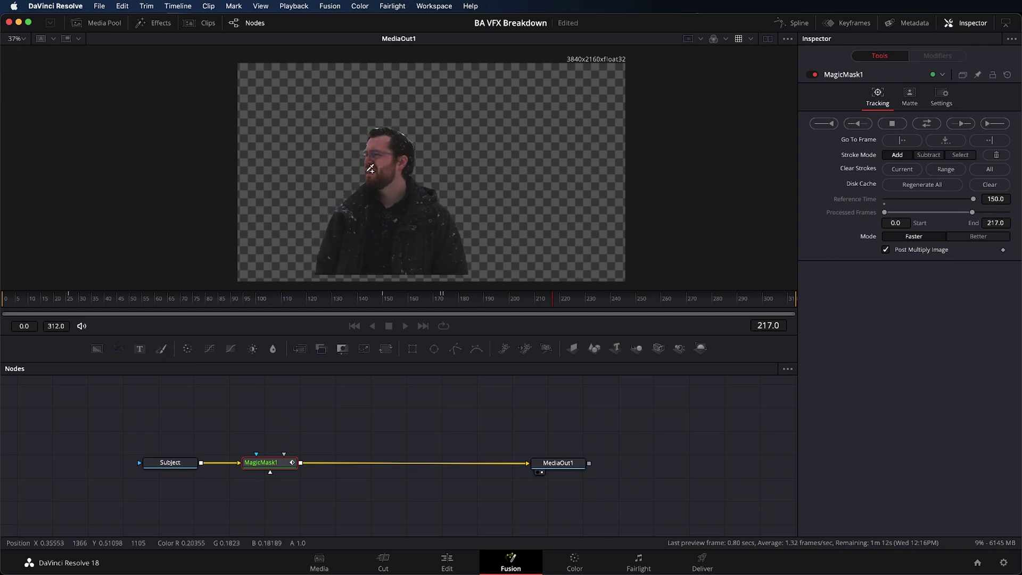
pyautogui.scroll(5, 360, 154)
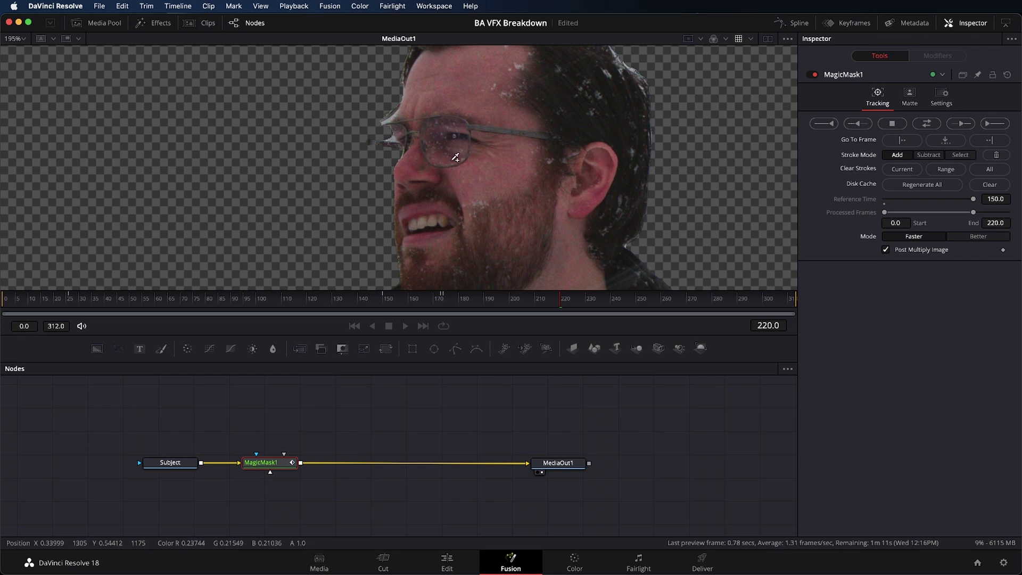
pyautogui.scroll(-5, 439, 161)
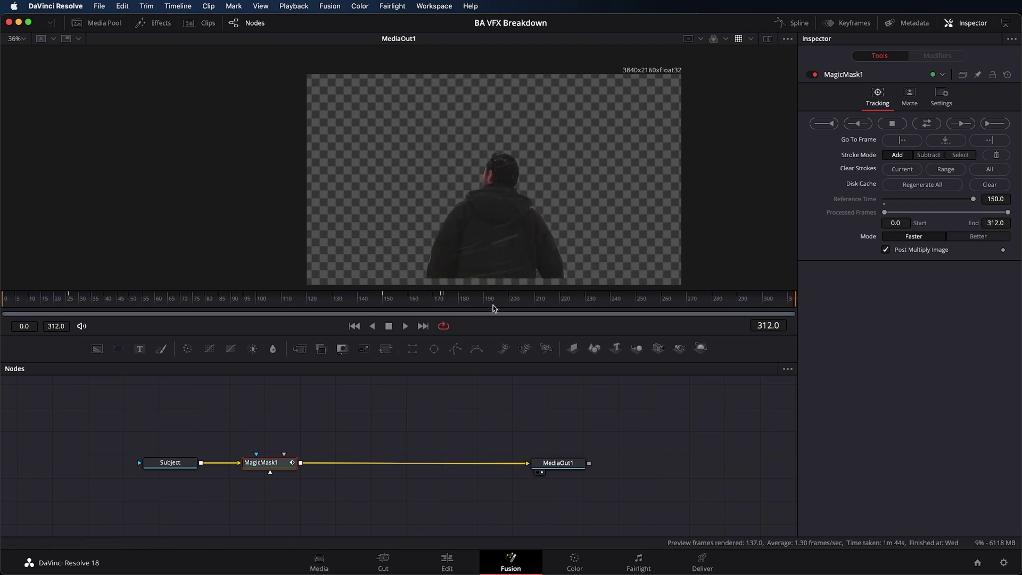
pyautogui.click(500, 307)
pyautogui.click(247, 299)
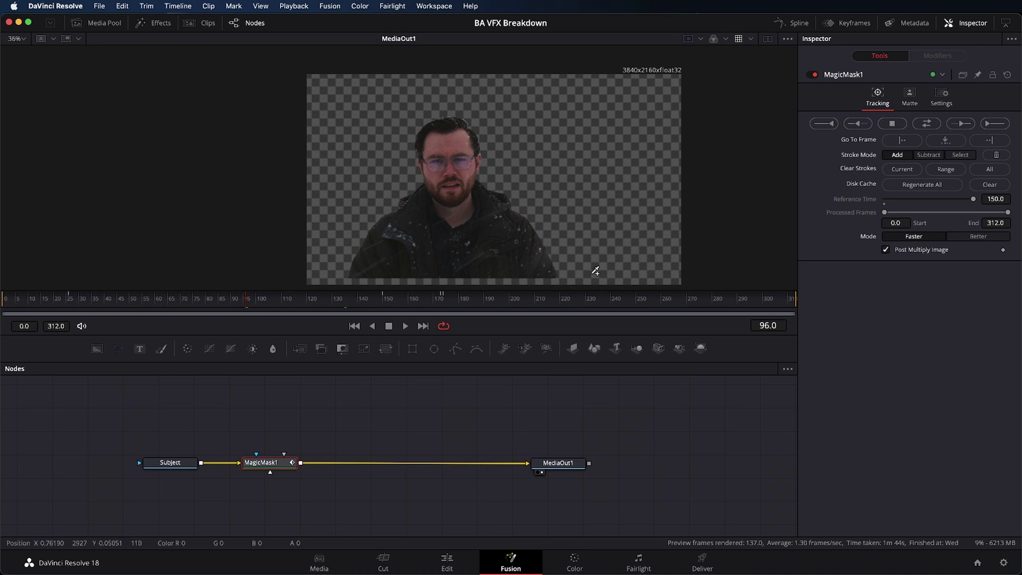
pyautogui.click(380, 507)
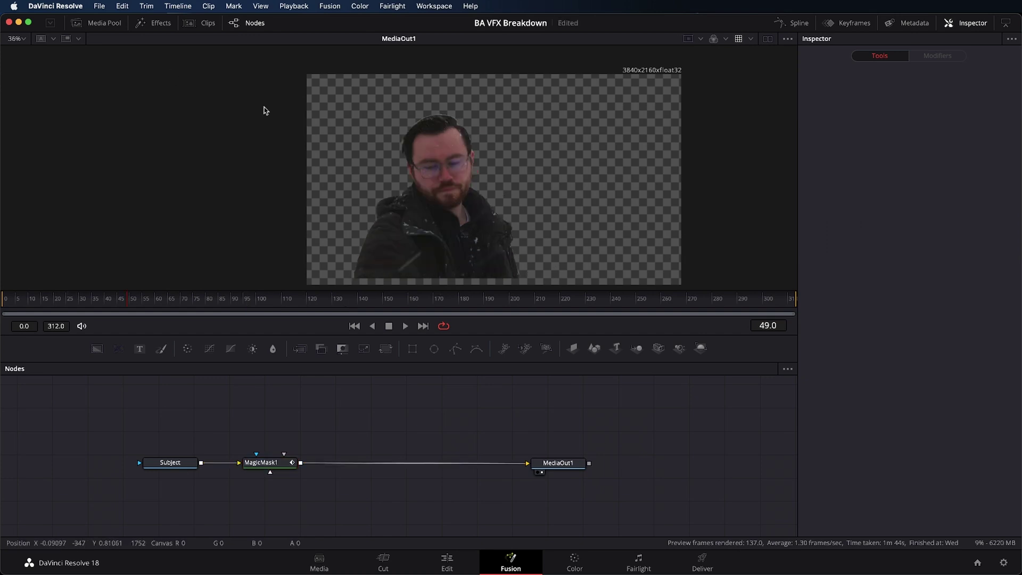
# Step: Add the snowy parking-lot BG clip from the Media Pool as a node and view it
pyautogui.click(102, 23)
pyautogui.moveTo(110, 63); pyautogui.dragTo(175, 423)
pyautogui.click(102, 23)
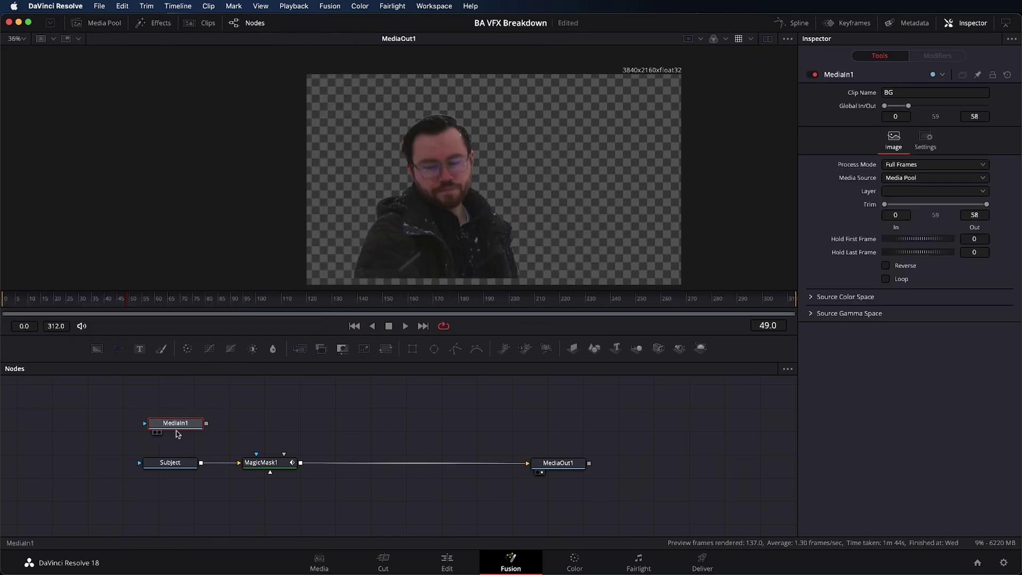
pyautogui.press('1')
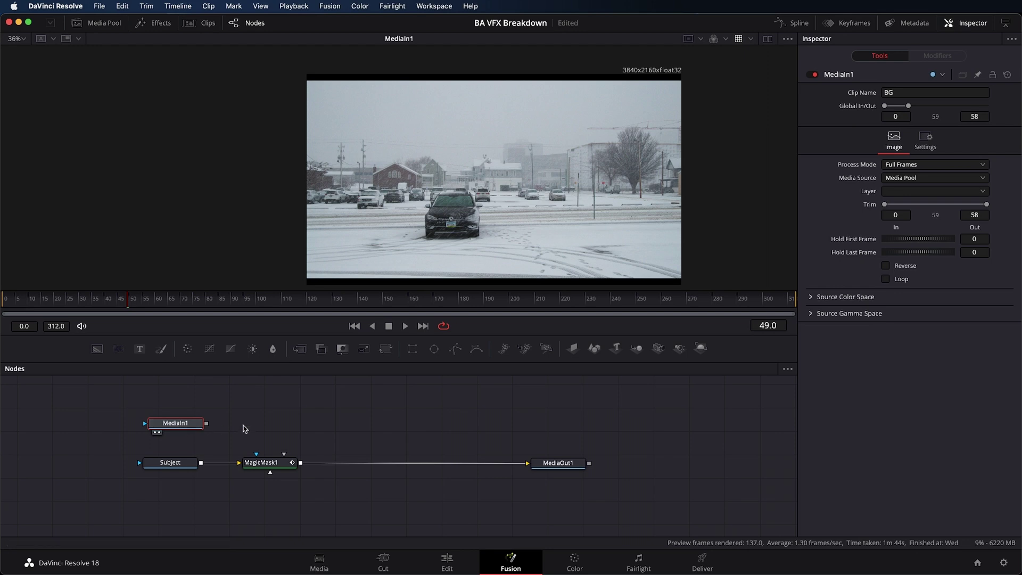
pyautogui.hscroll(3, 480, 191)
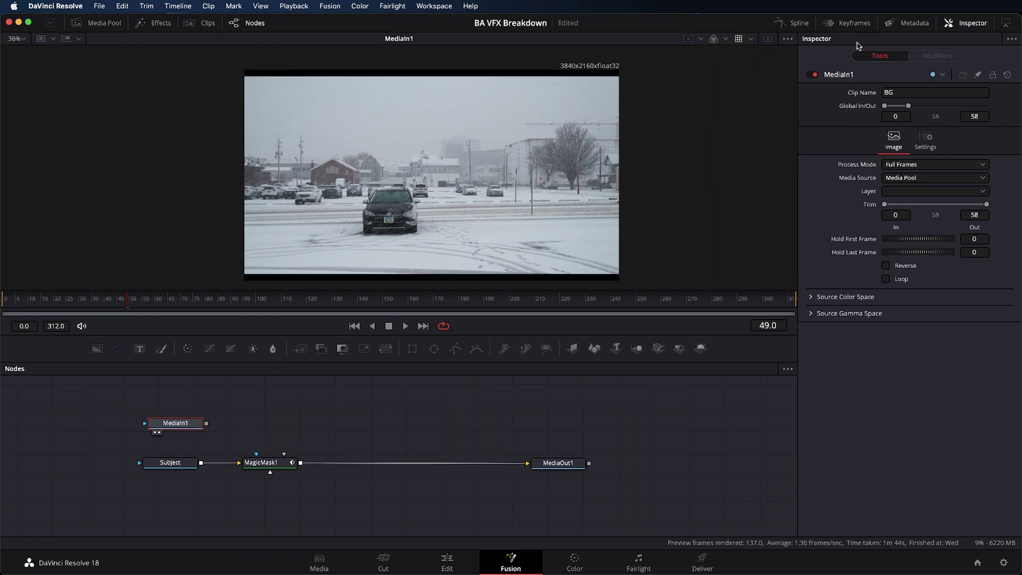
pyautogui.click(767, 39)
pyautogui.click(767, 38)
pyautogui.moveTo(176, 423); pyautogui.dragTo(172, 424)
pyautogui.press('space')
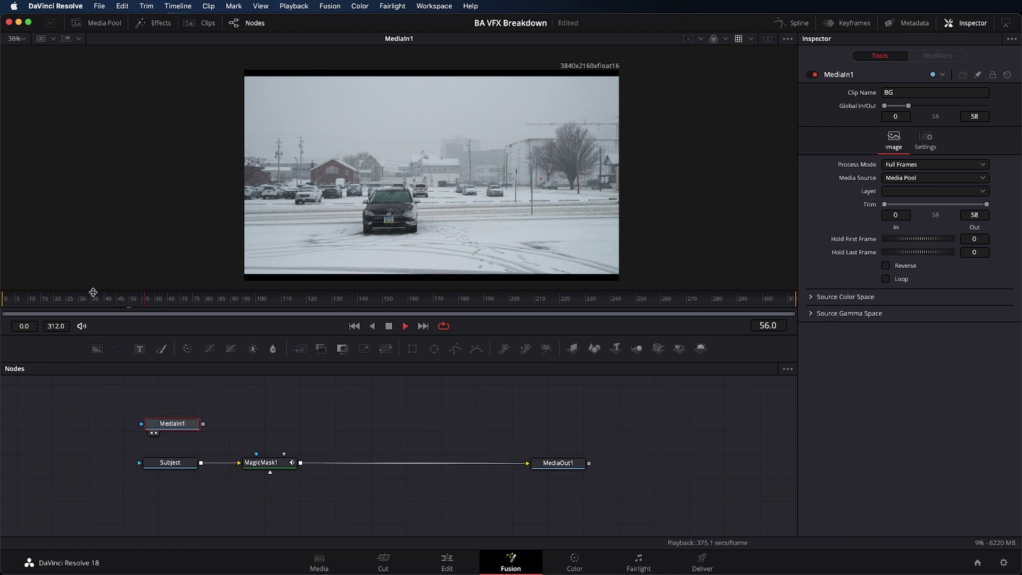
# Step: Scrub the background clip's frames to see where its footage runs out, ending at frame 32
pyautogui.click(13, 304)
pyautogui.moveTo(37, 305); pyautogui.dragTo(108, 301)
pyautogui.moveTo(39, 302); pyautogui.dragTo(61, 303)
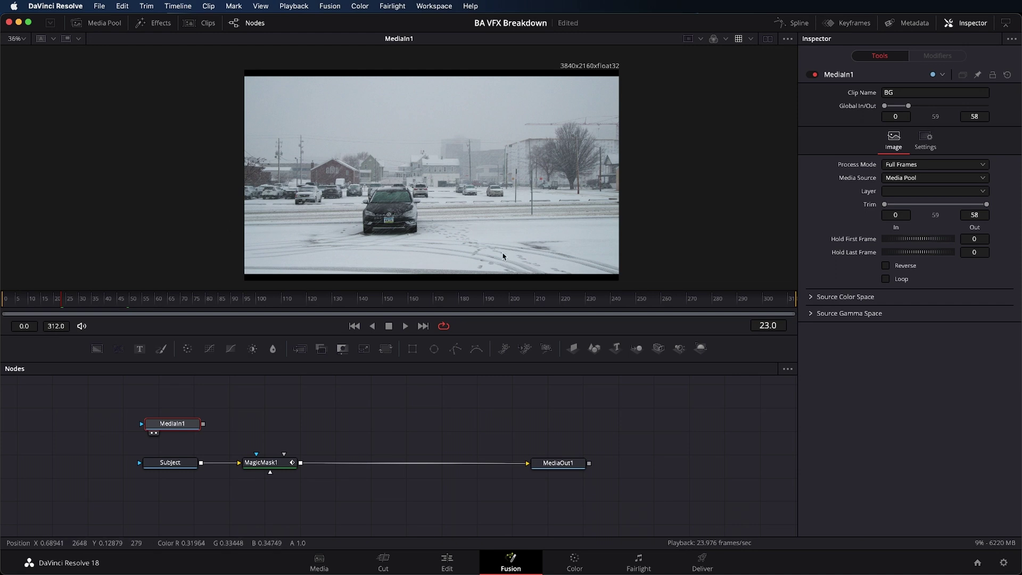
pyautogui.moveTo(69, 304); pyautogui.dragTo(298, 304)
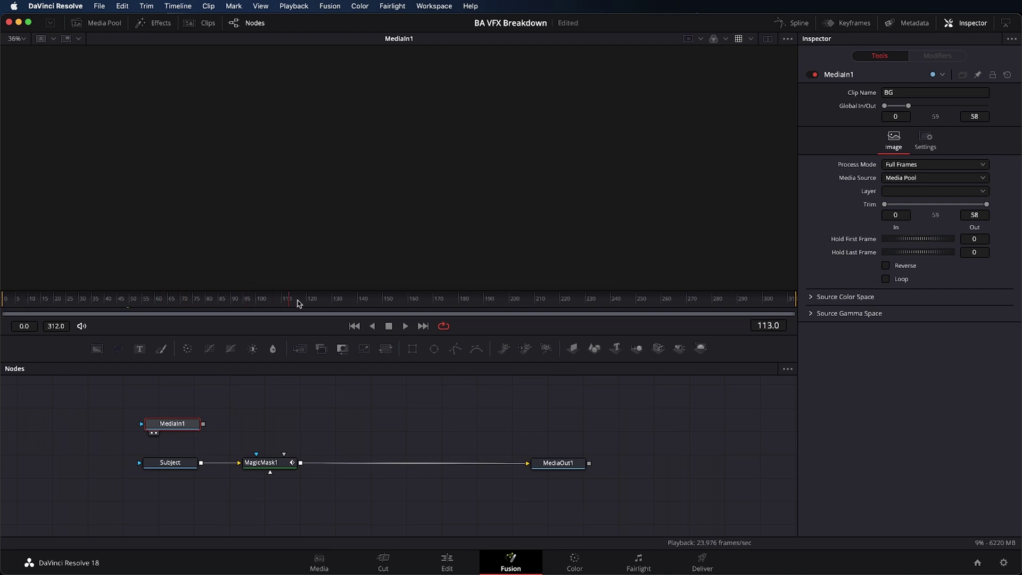
pyautogui.moveTo(471, 309); pyautogui.dragTo(720, 312)
pyautogui.moveTo(788, 309); pyautogui.dragTo(527, 293)
pyautogui.moveTo(291, 292); pyautogui.dragTo(87, 305)
# Step: Rename the background media node to BG
pyautogui.moveTo(178, 427); pyautogui.dragTo(180, 429)
pyautogui.press('F2')
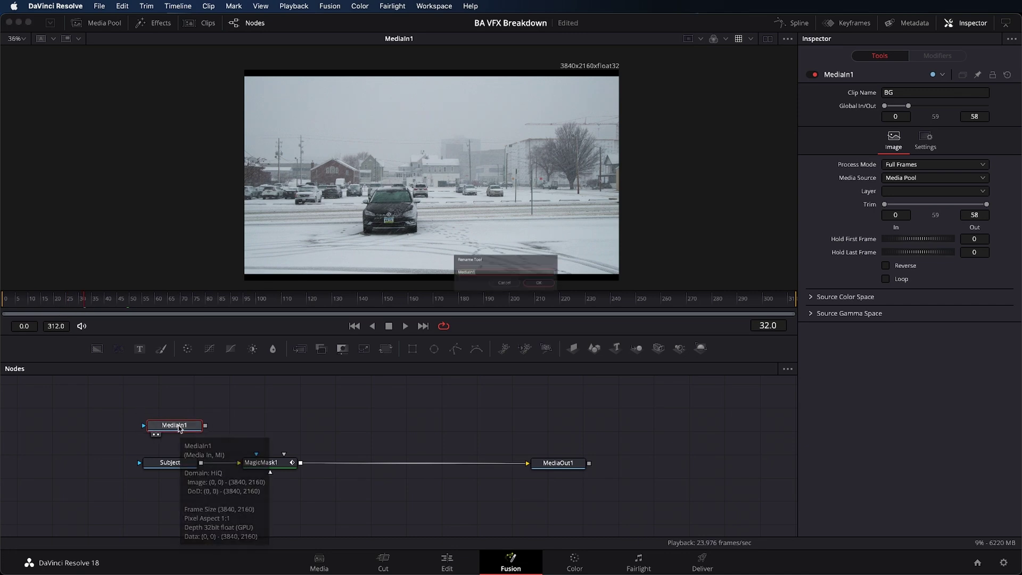
pyautogui.write('BG')
pyautogui.press('Return')
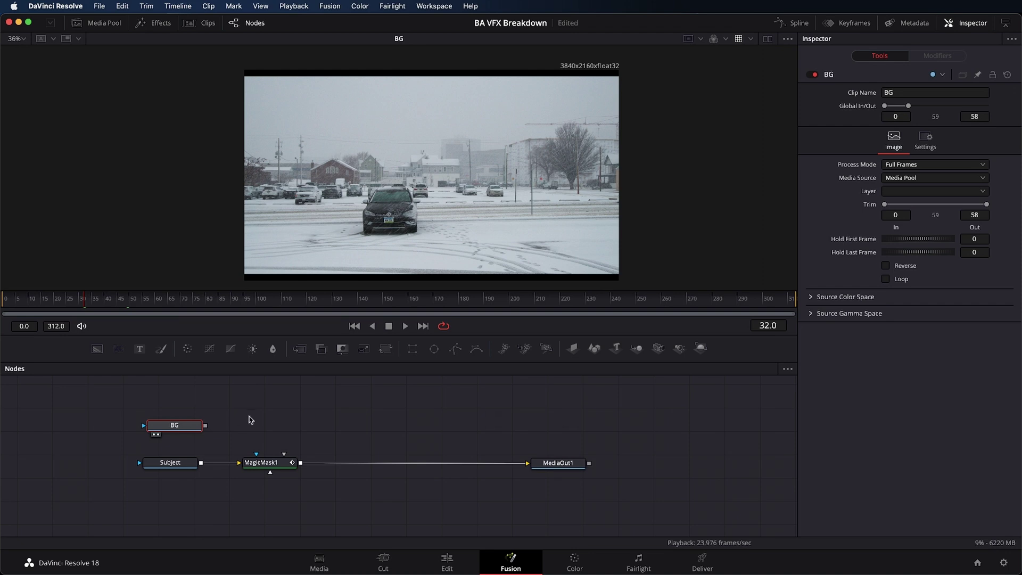
# Step: Move the BG node below the subject chain and enable Loop so it spans frames 0–312
pyautogui.moveTo(173, 427); pyautogui.dragTo(171, 497)
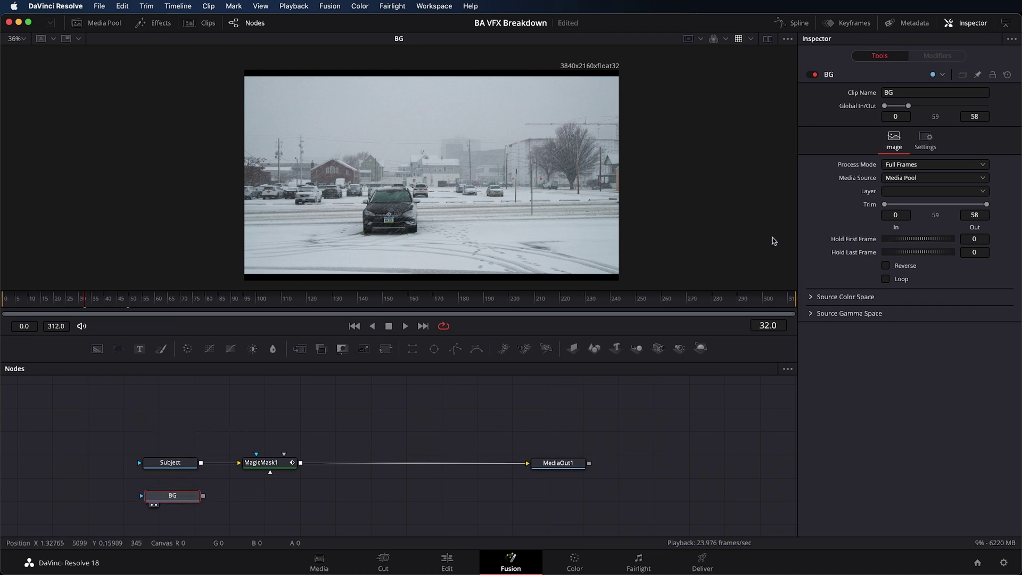
pyautogui.click(892, 281)
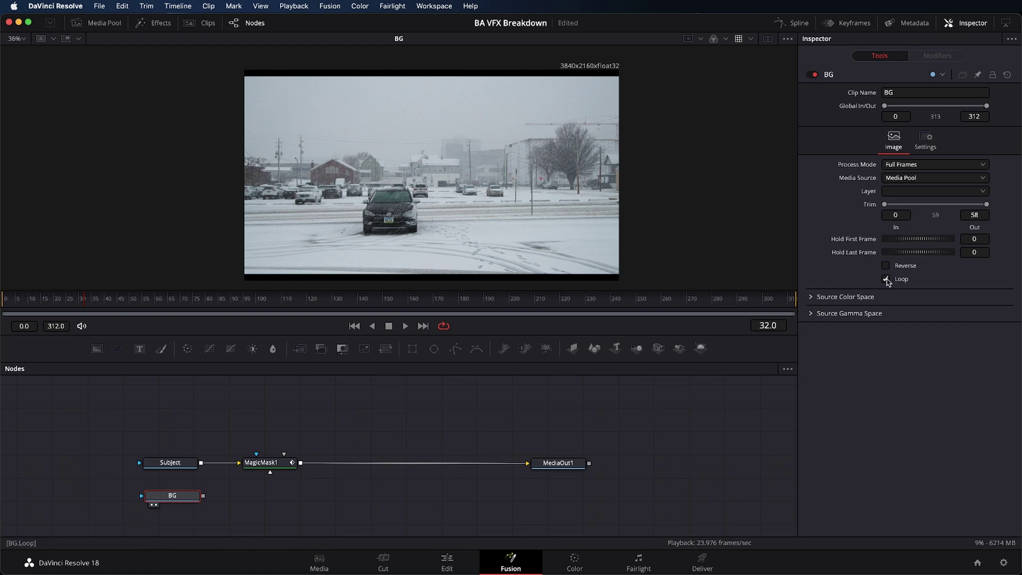
pyautogui.click(109, 301)
pyautogui.press('space')
# Step: Add a Merge node with BG as background and the masked subject as foreground
pyautogui.moveTo(301, 351); pyautogui.dragTo(269, 501)
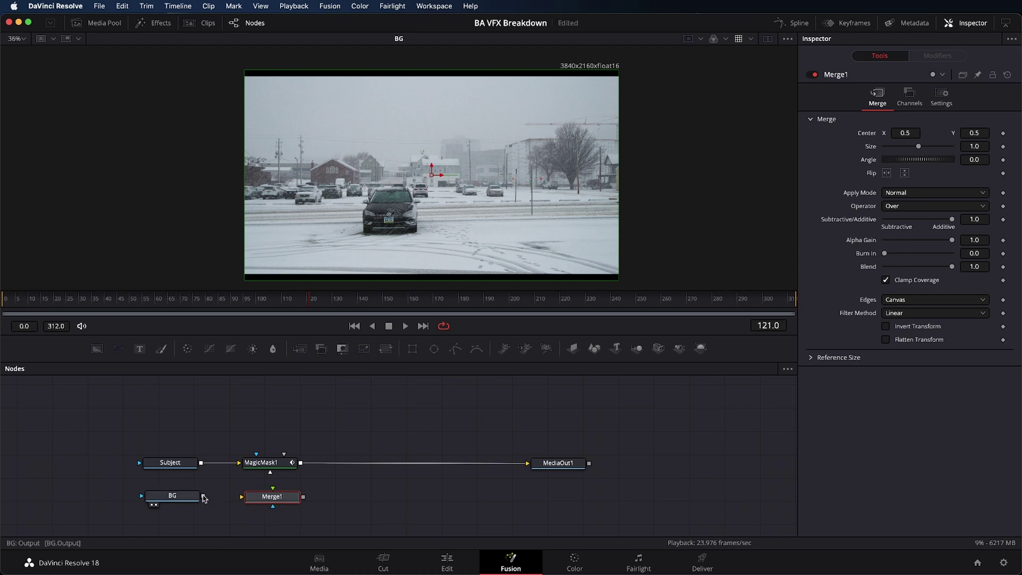
pyautogui.moveTo(204, 498); pyautogui.dragTo(242, 499)
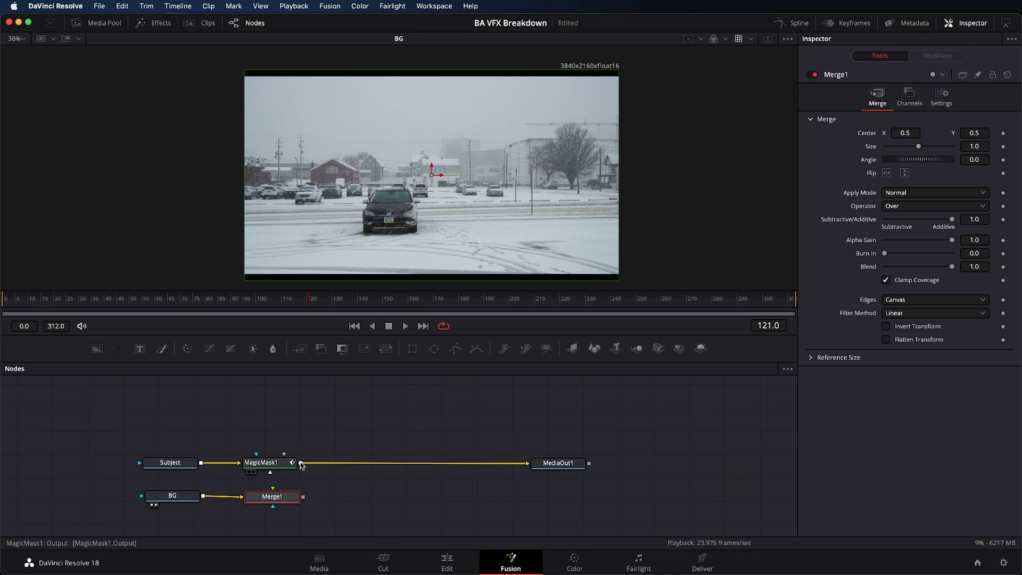
pyautogui.moveTo(301, 463); pyautogui.dragTo(273, 488)
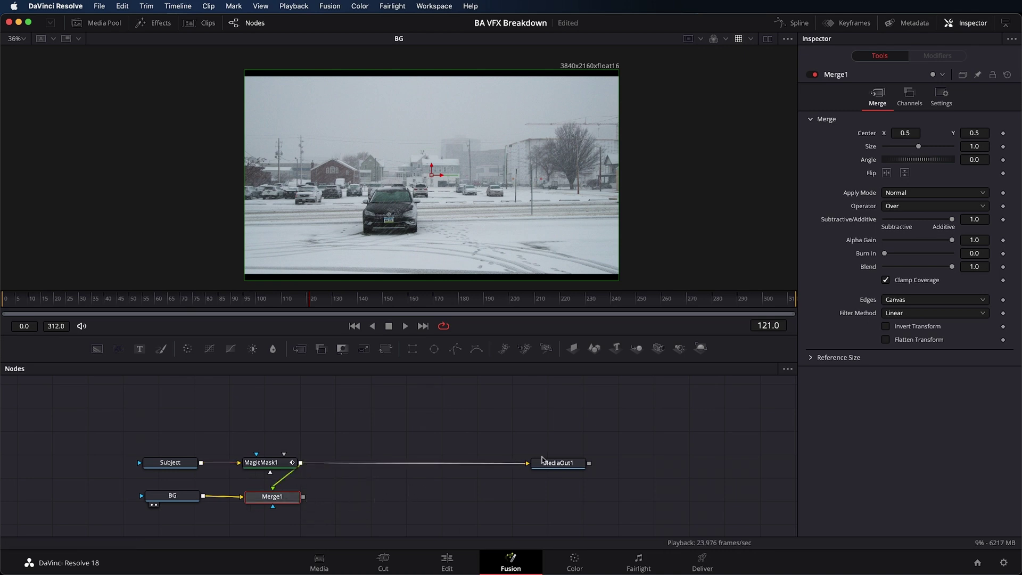
# Step: Route Merge1 into MediaOut1 in place of the mask and view the composite at frame 172
pyautogui.moveTo(543, 460); pyautogui.dragTo(458, 464)
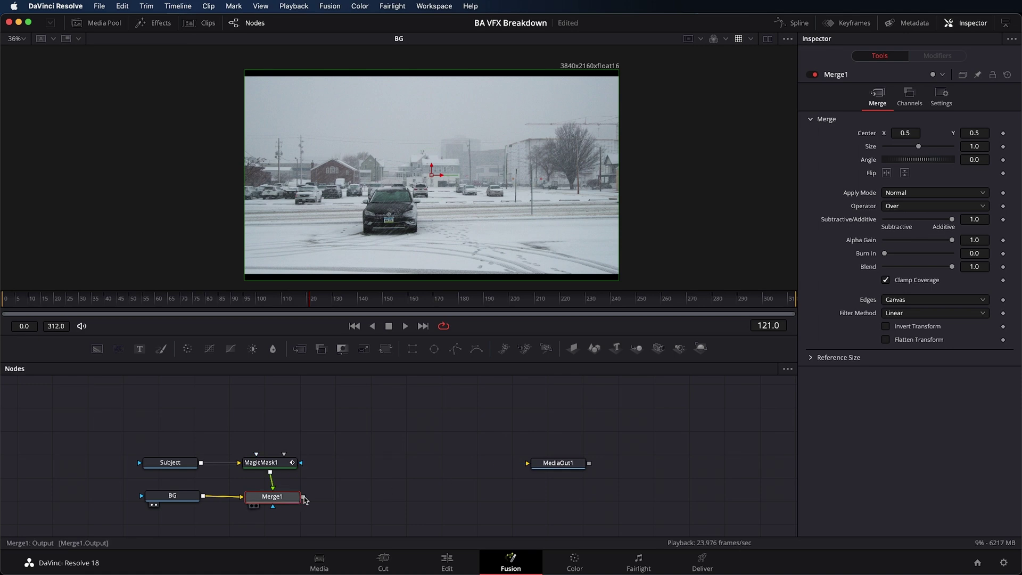
pyautogui.moveTo(330, 516); pyautogui.dragTo(141, 447)
pyautogui.moveTo(293, 498); pyautogui.dragTo(525, 467)
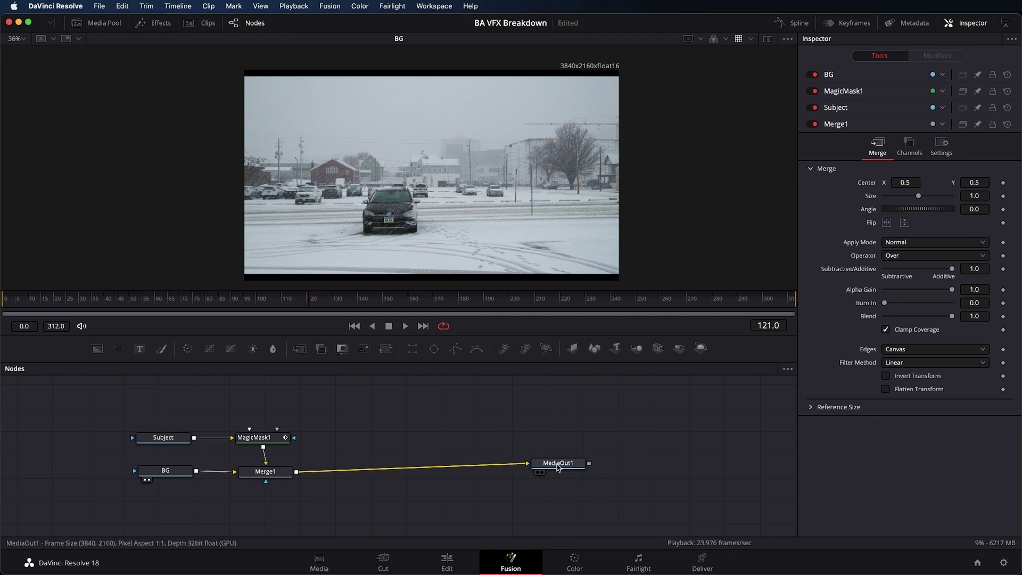
pyautogui.moveTo(558, 467); pyautogui.dragTo(559, 471)
pyautogui.press('1')
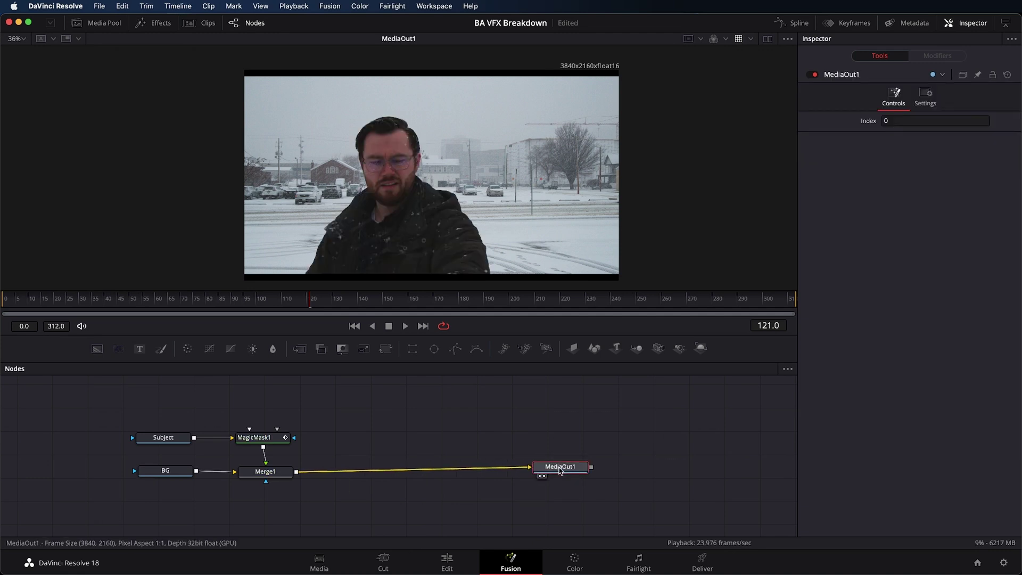
pyautogui.moveTo(560, 471); pyautogui.dragTo(560, 476)
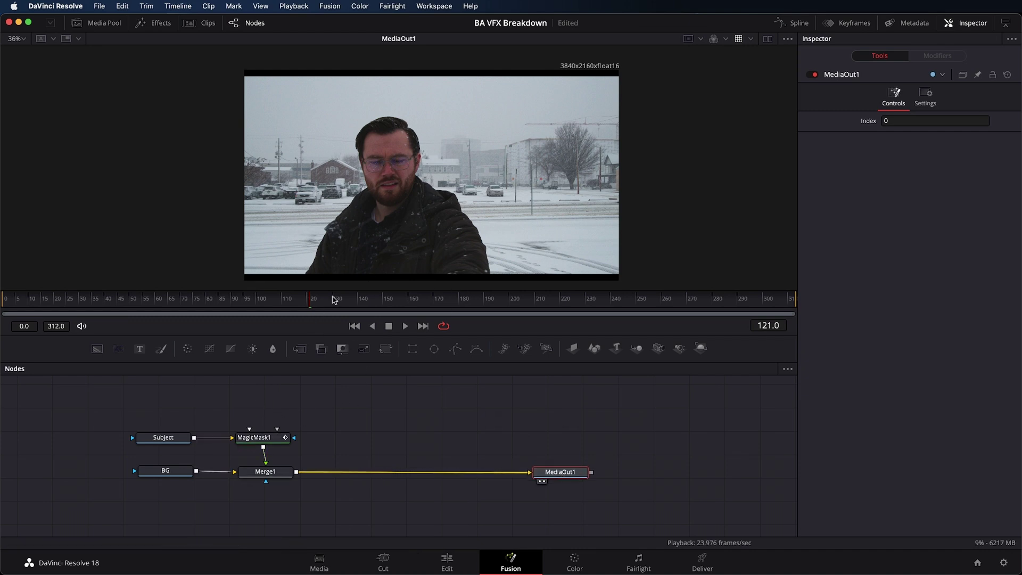
pyautogui.moveTo(335, 300); pyautogui.dragTo(449, 307)
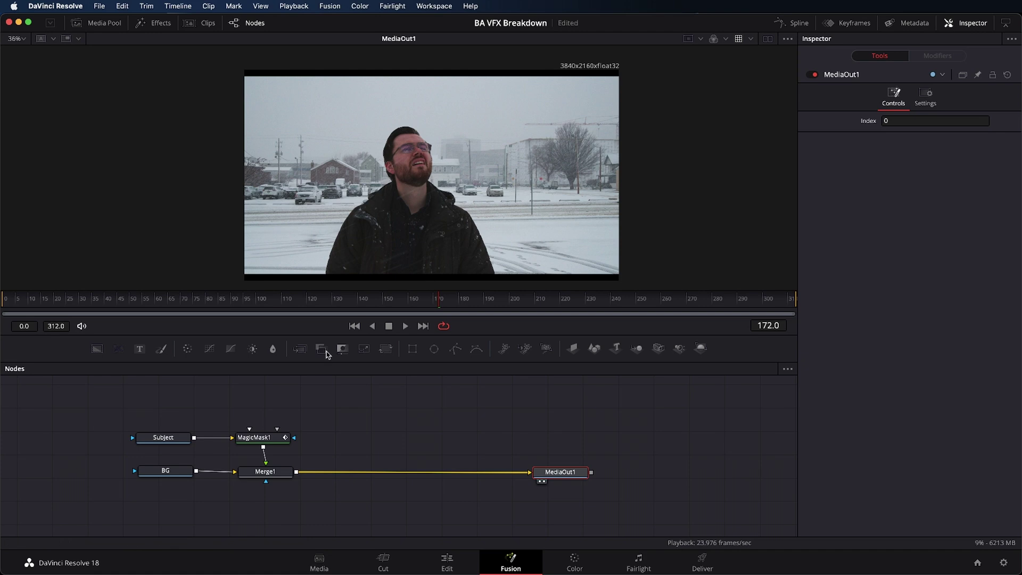
# Step: View the raw Subject clip and review frames 155–200, ending at frame 184
pyautogui.click(265, 438)
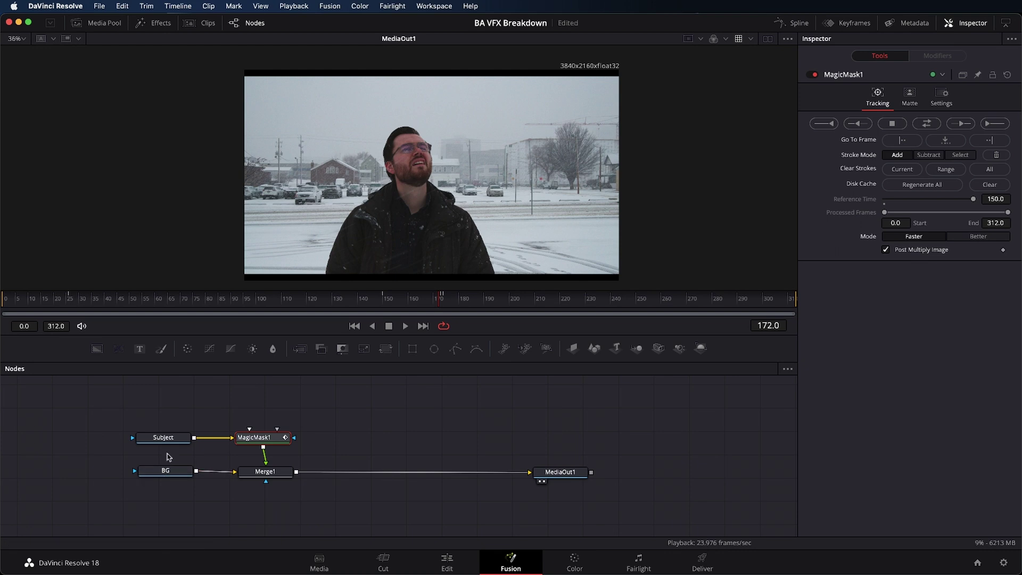
pyautogui.click(168, 439)
pyautogui.moveTo(99, 300); pyautogui.dragTo(527, 299)
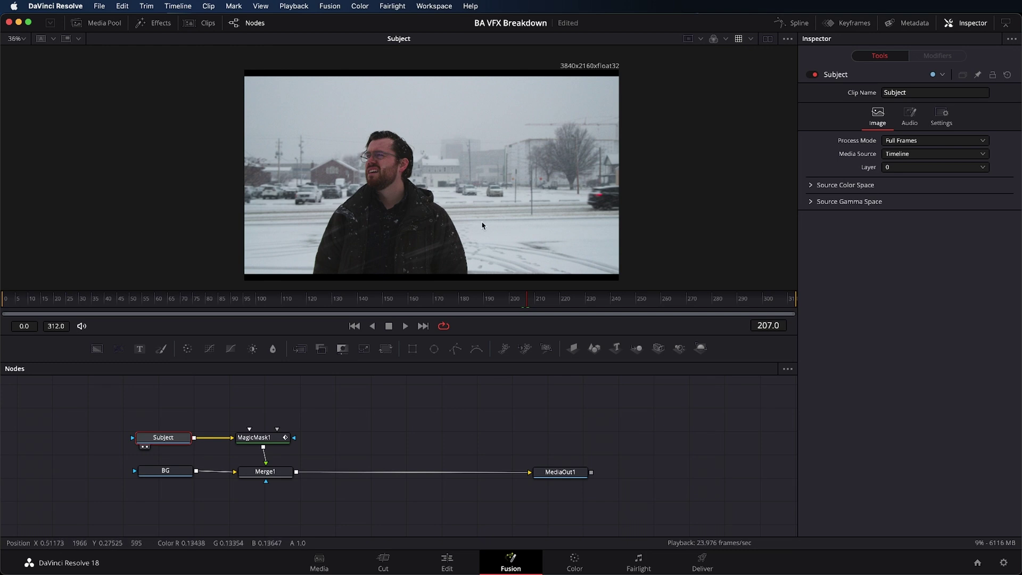
pyautogui.moveTo(427, 302); pyautogui.dragTo(394, 304)
pyautogui.press('space')
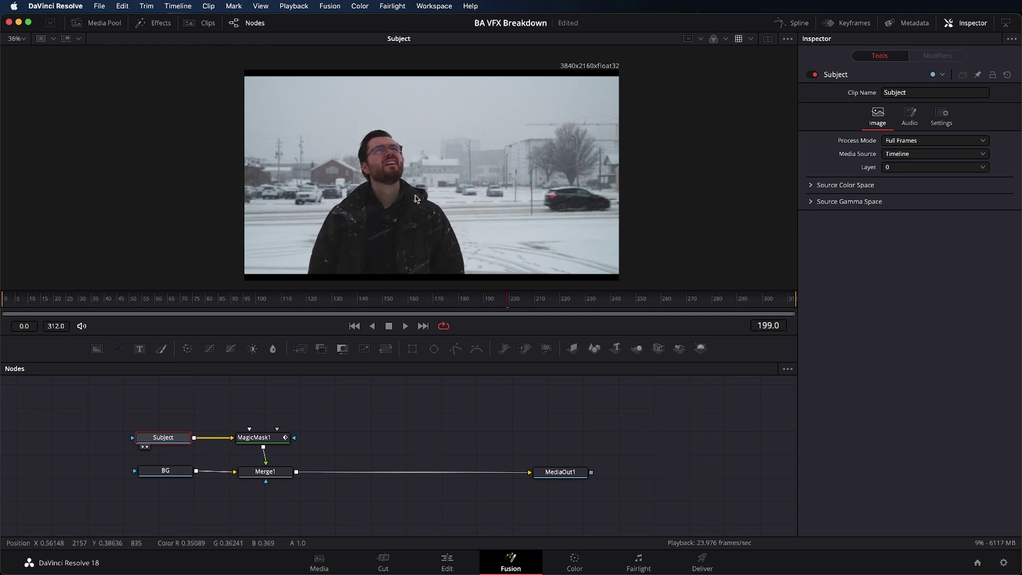
pyautogui.click(481, 307)
pyautogui.moveTo(481, 307); pyautogui.dragTo(450, 299)
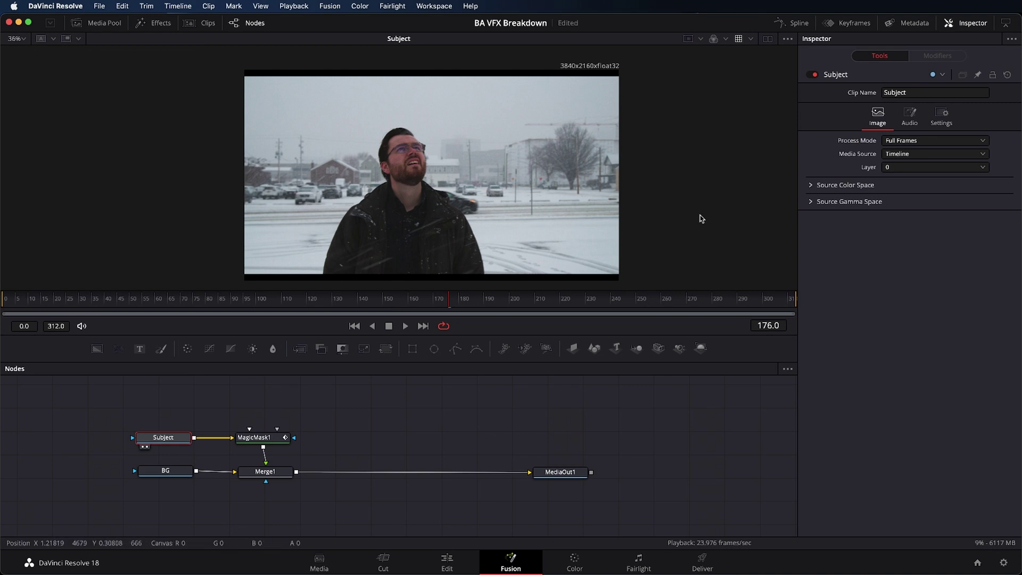
pyautogui.moveTo(440, 296); pyautogui.dragTo(461, 299)
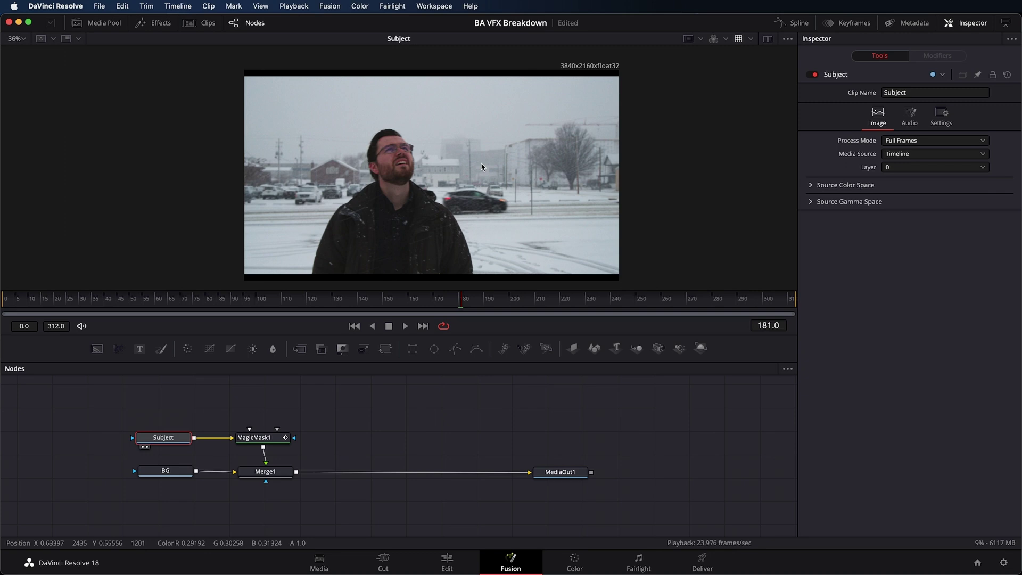
pyautogui.moveTo(449, 302); pyautogui.dragTo(495, 304)
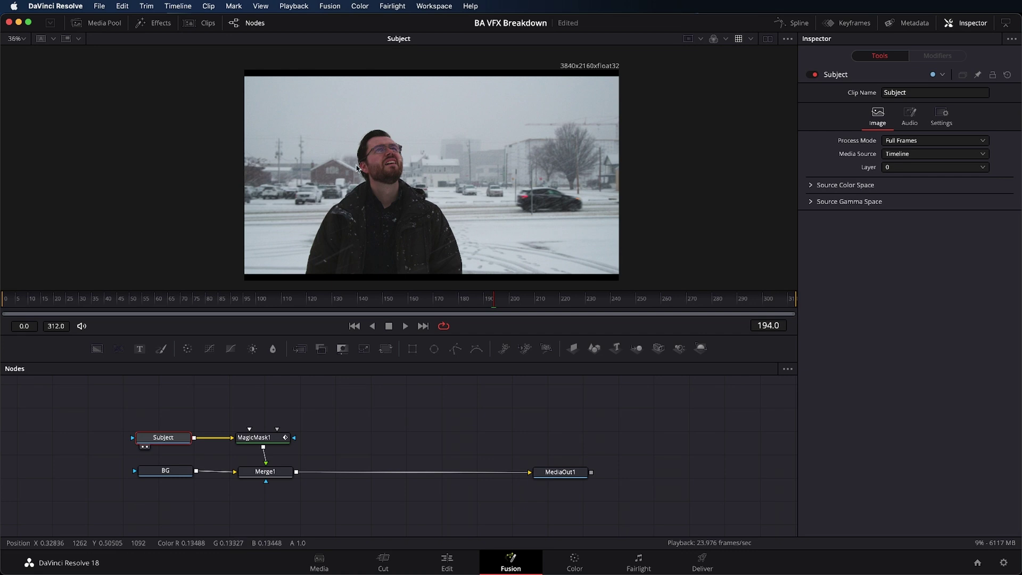
pyautogui.click(469, 302)
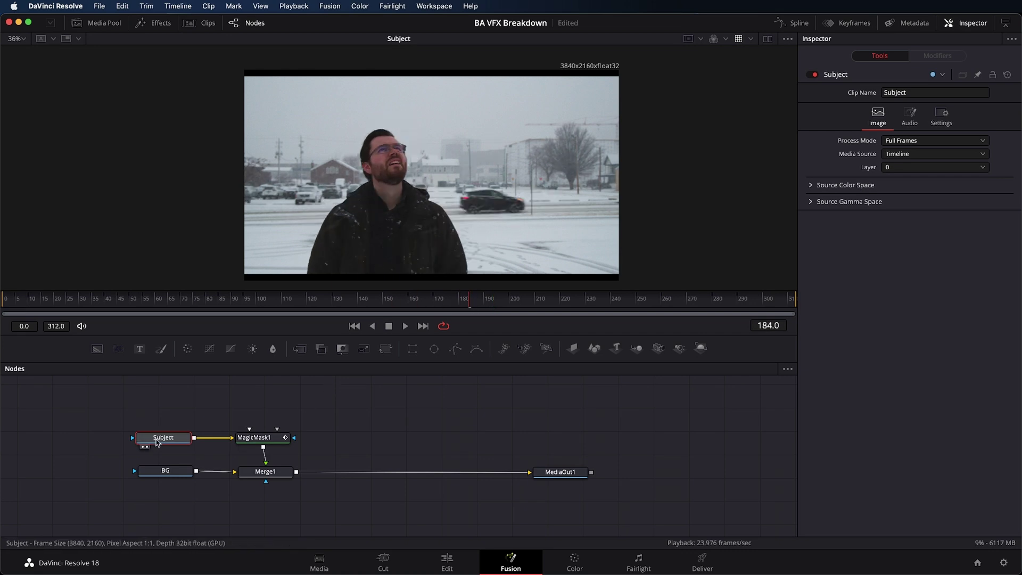
# Step: Paste a Subject_1 copy, merge it over the composite as Merge2, and add a Polygon1 node
pyautogui.hotkey('ctrl', 'v')
pyautogui.moveTo(369, 434); pyautogui.dragTo(371, 441)
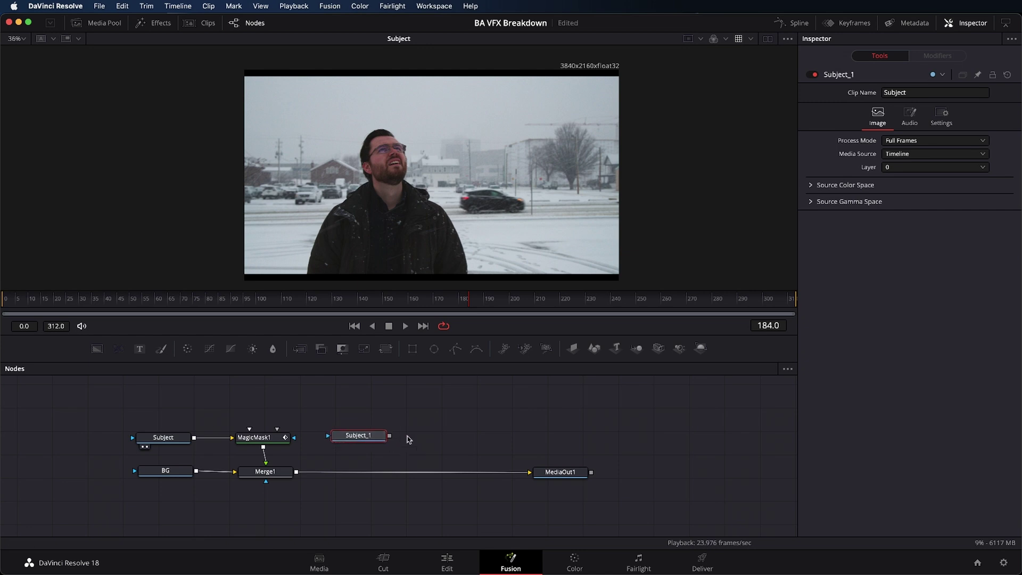
pyautogui.moveTo(389, 436); pyautogui.dragTo(347, 478)
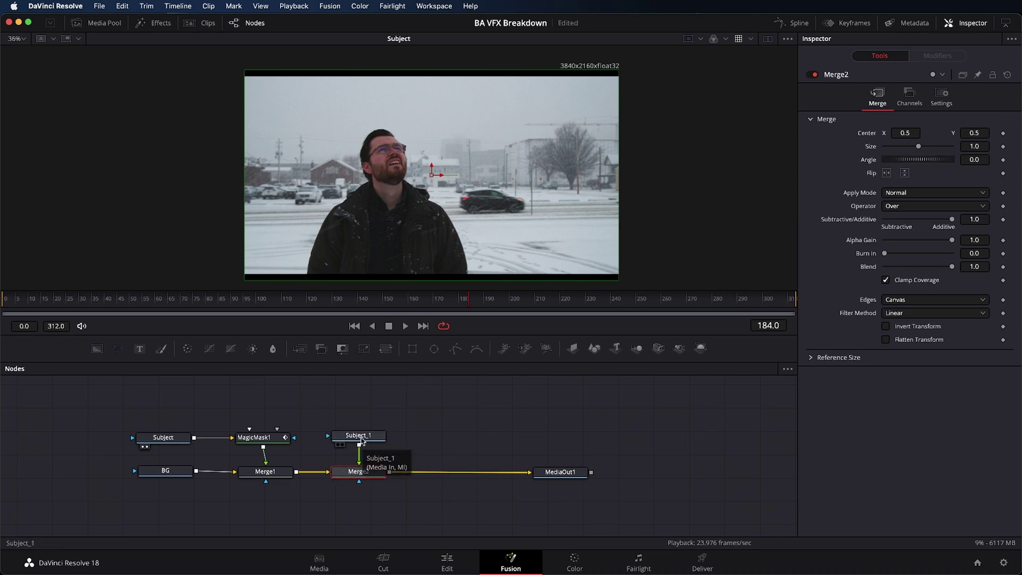
pyautogui.click(379, 437)
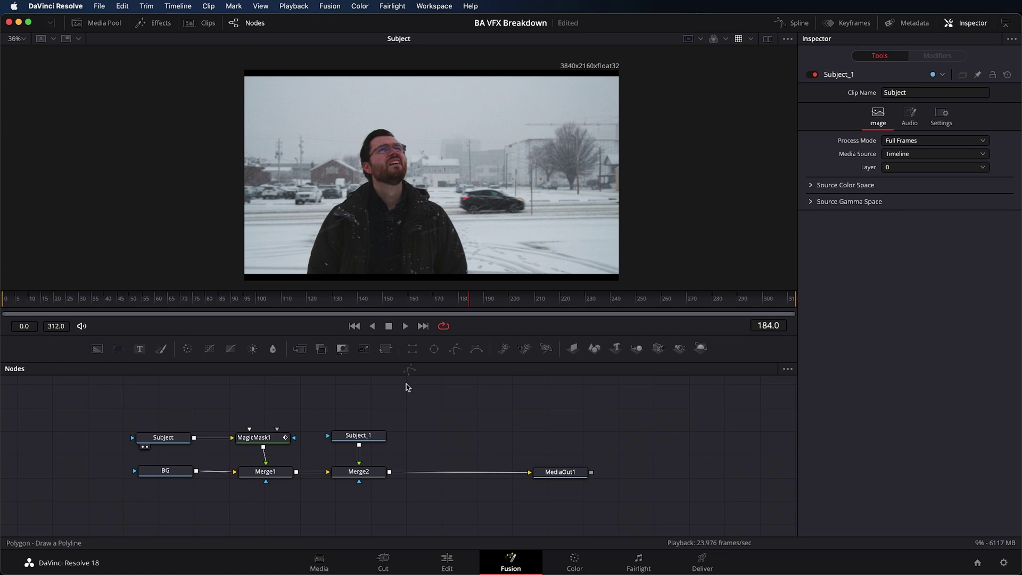
pyautogui.moveTo(408, 387); pyautogui.dragTo(359, 411)
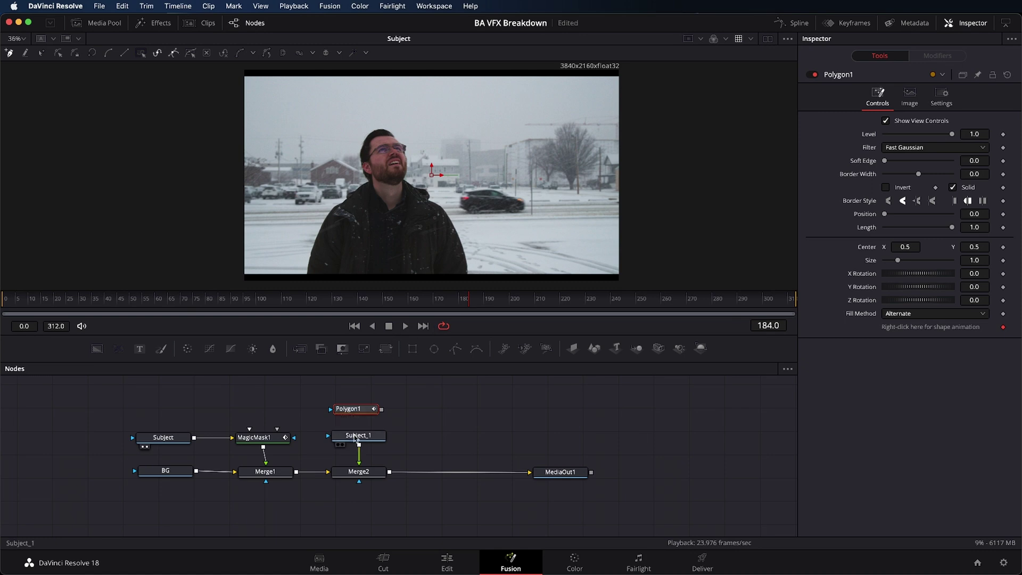
pyautogui.click(355, 439)
# Step: View Subject_1 and scrub between frames 100 and 193
pyautogui.press('1')
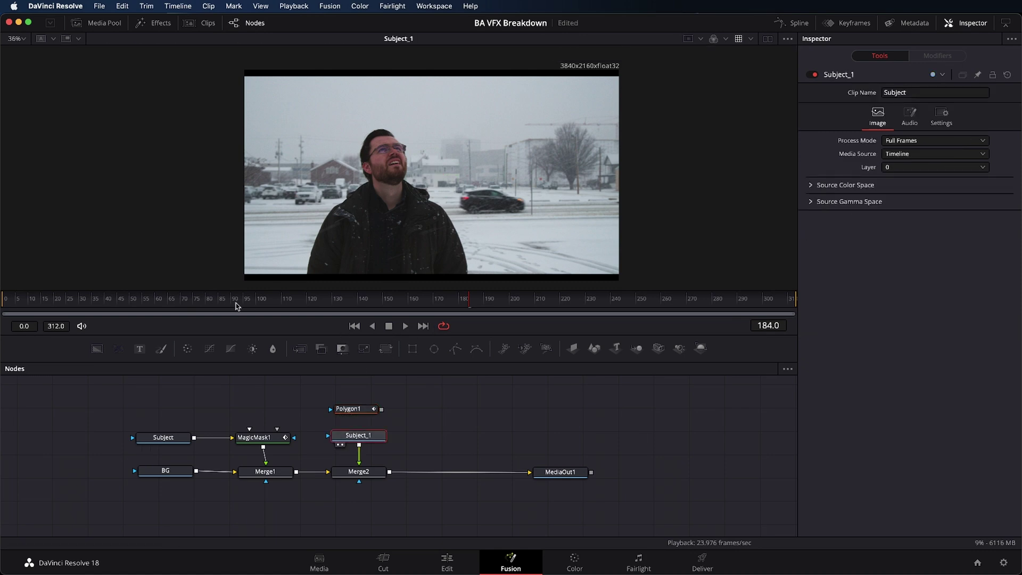
pyautogui.moveTo(239, 304); pyautogui.dragTo(444, 300)
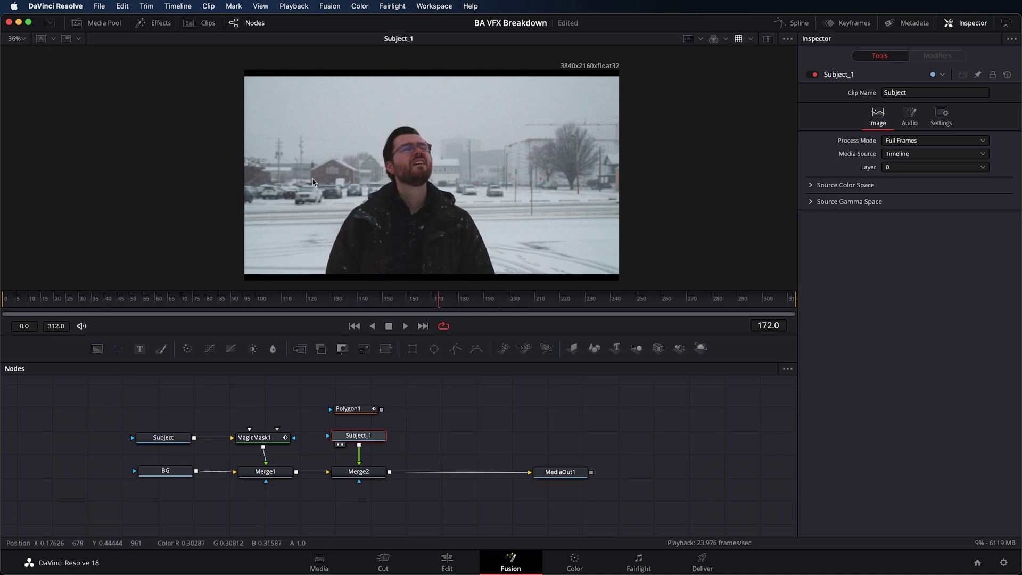
pyautogui.moveTo(423, 298); pyautogui.dragTo(257, 298)
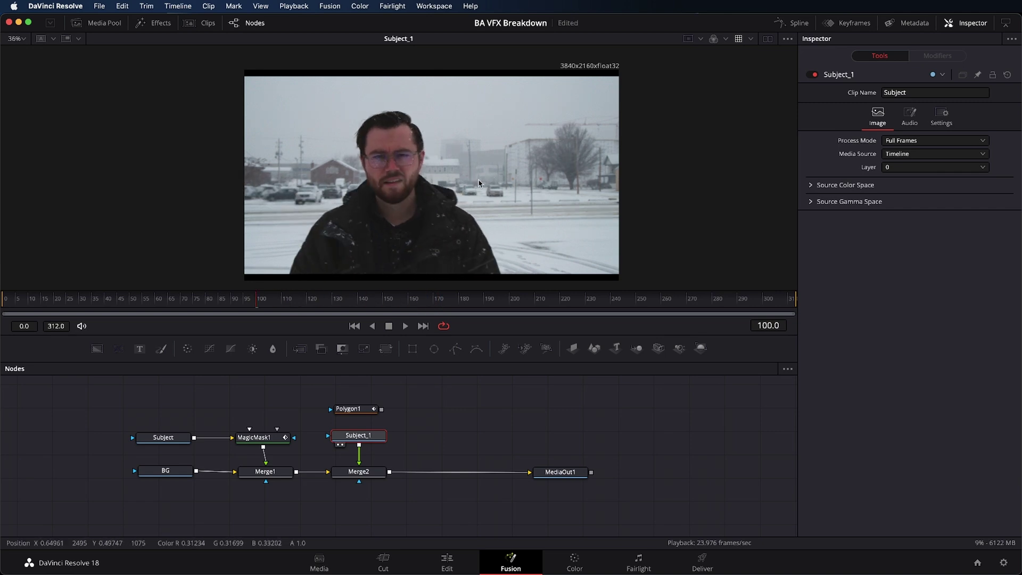
pyautogui.moveTo(413, 302); pyautogui.dragTo(467, 292)
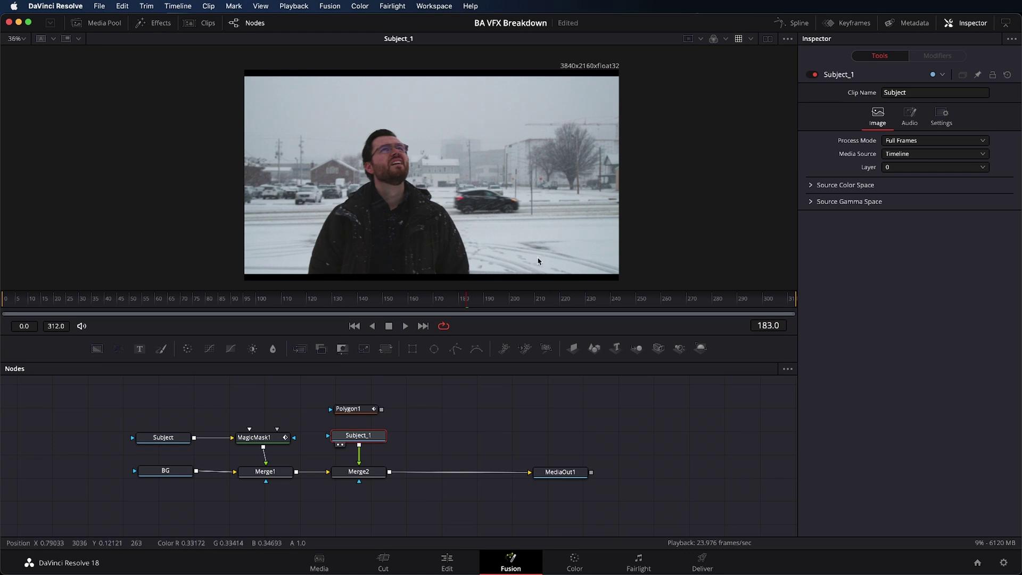
# Step: Draw a closed Polygon1 strip across the parked cars and check it at frame 141
pyautogui.click(353, 409)
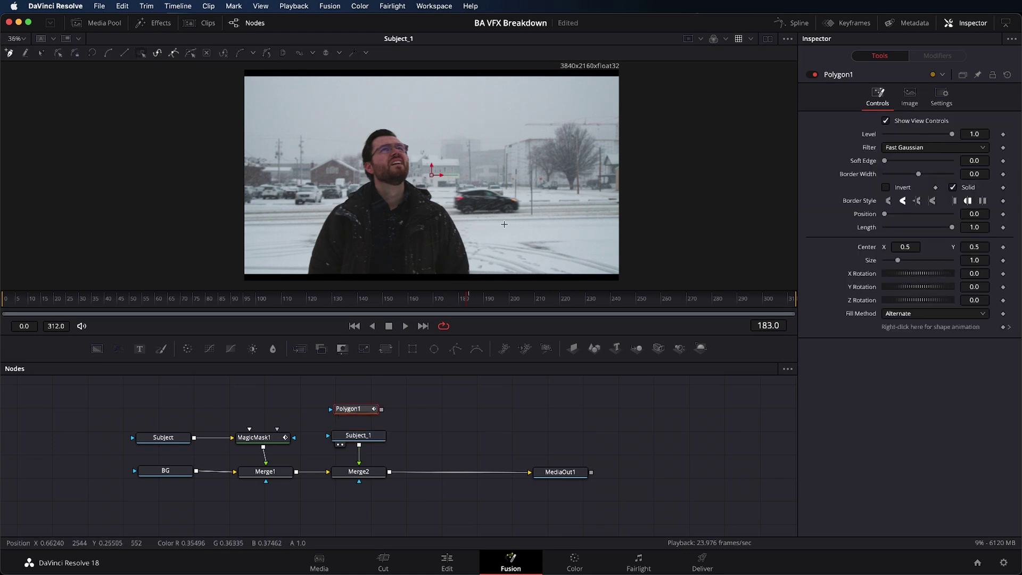
pyautogui.click(226, 224)
pyautogui.click(227, 177)
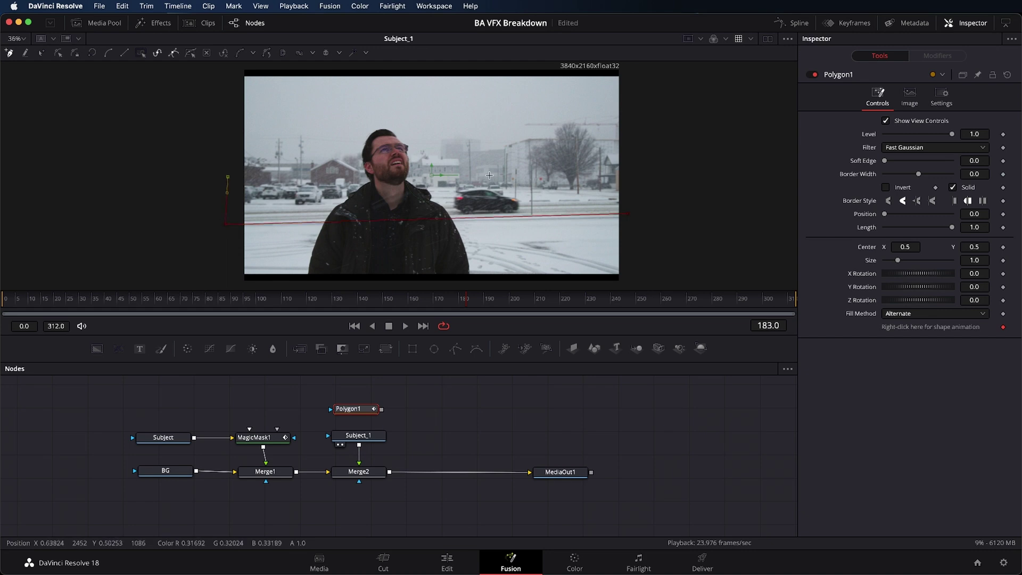
pyautogui.click(629, 214)
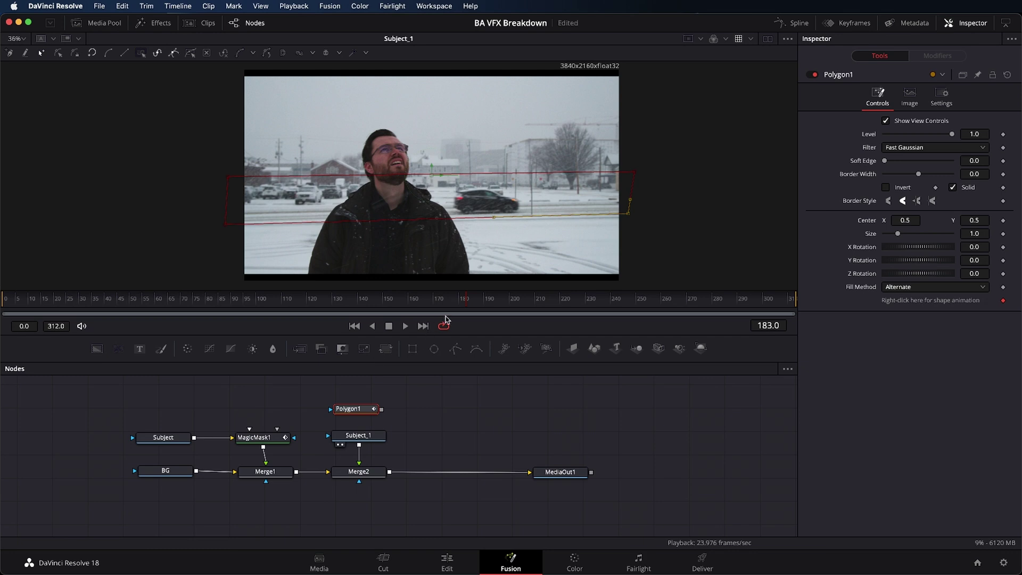
pyautogui.moveTo(467, 299); pyautogui.dragTo(383, 299)
pyautogui.click(360, 300)
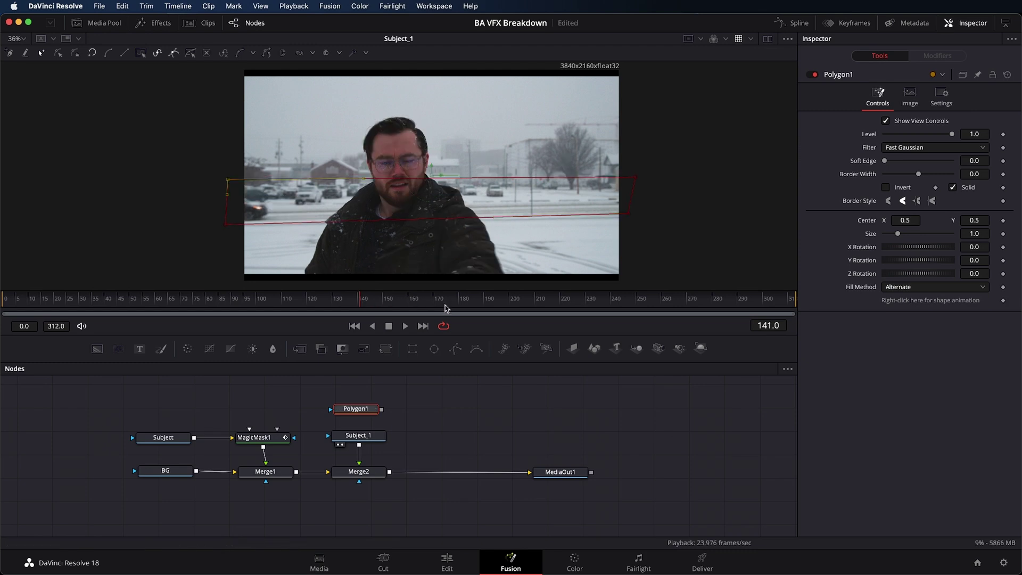
# Step: Mask Subject_1 with Polygon1, inverted and with a slightly raised soft edge
pyautogui.moveTo(381, 410); pyautogui.dragTo(373, 436)
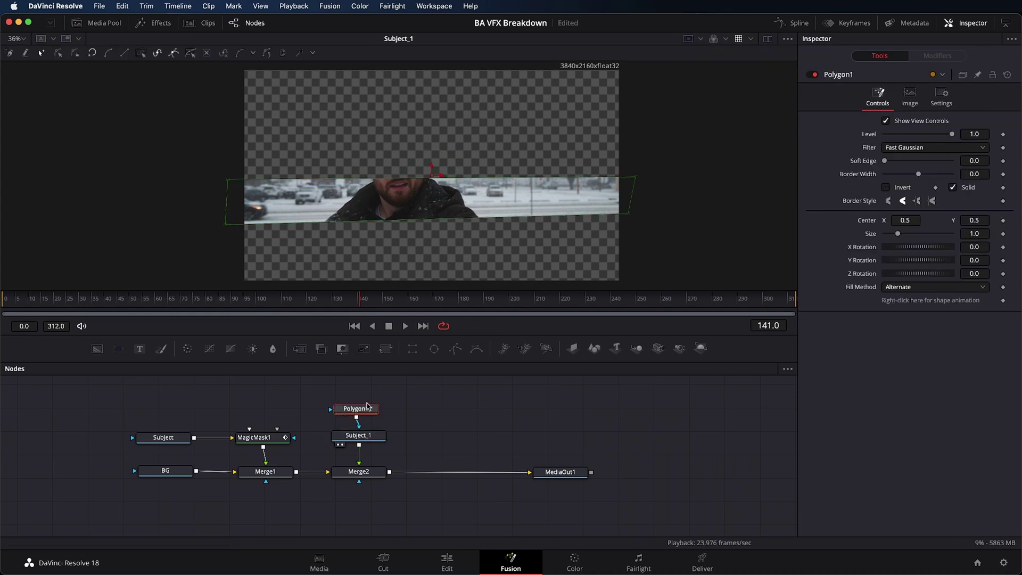
pyautogui.click(885, 187)
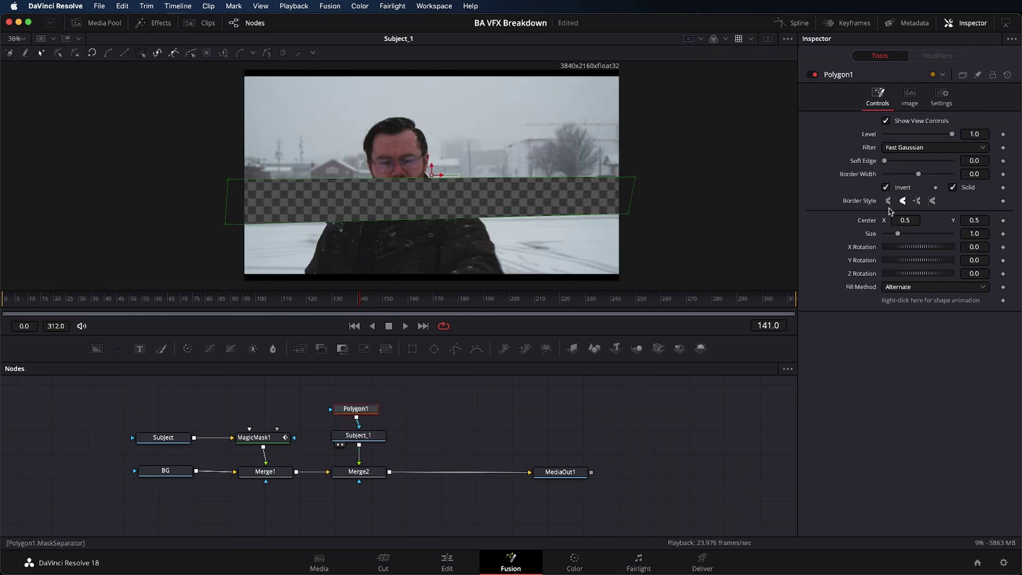
pyautogui.moveTo(960, 162); pyautogui.dragTo(967, 161)
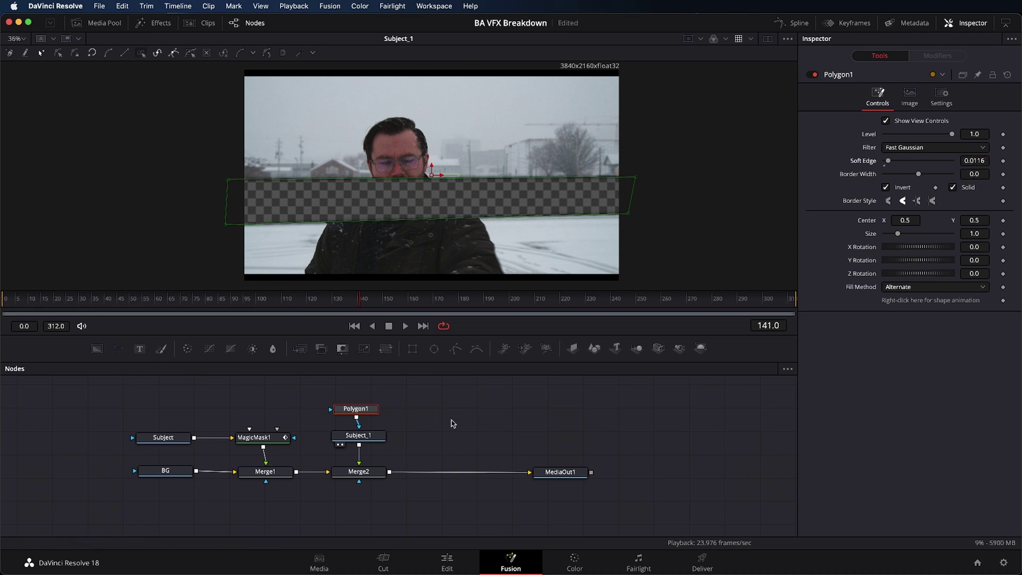
# Step: View the Merge2 composite and play it back, stopping at frame 197
pyautogui.click(366, 474)
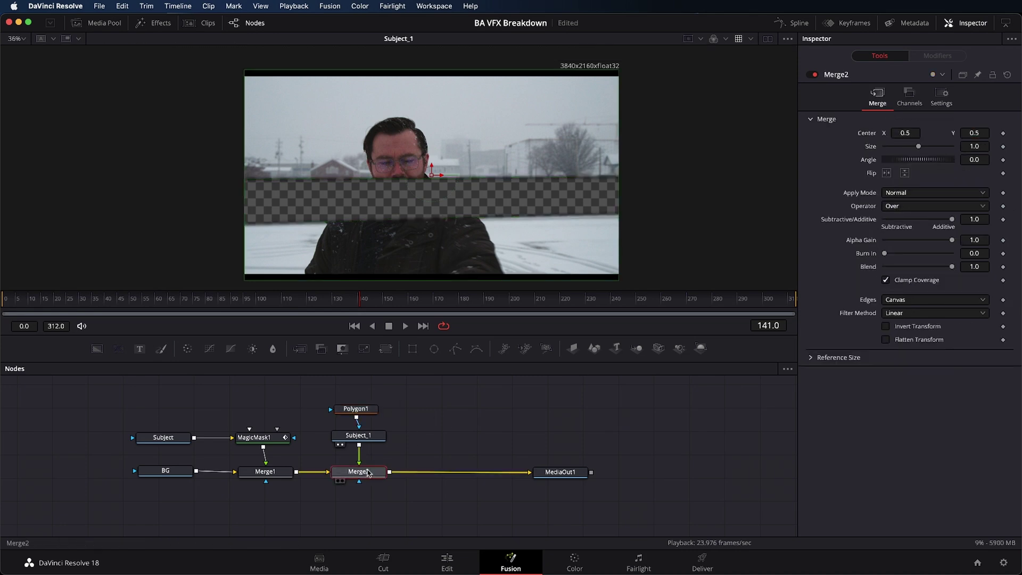
pyautogui.press('1')
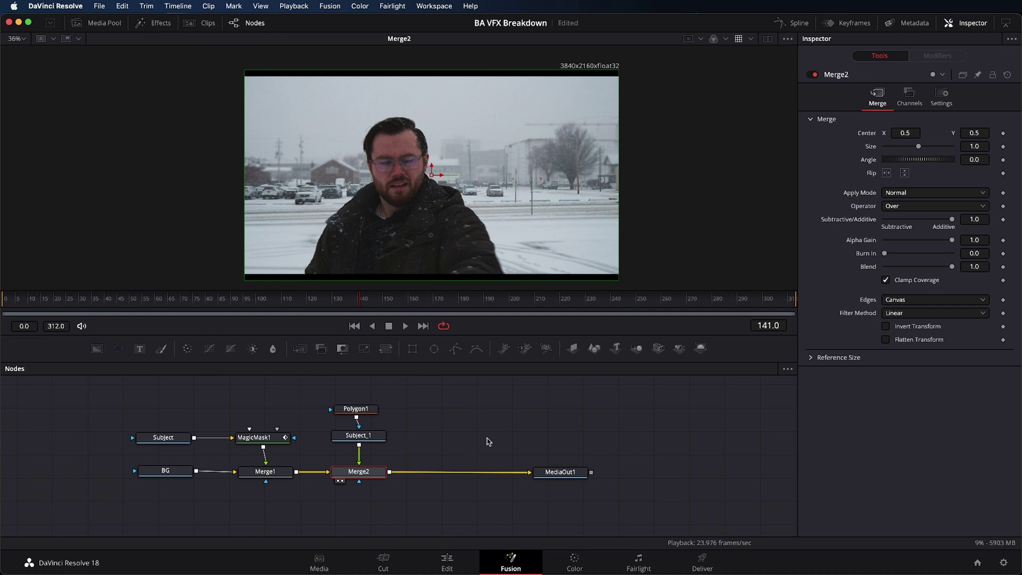
pyautogui.press('space')
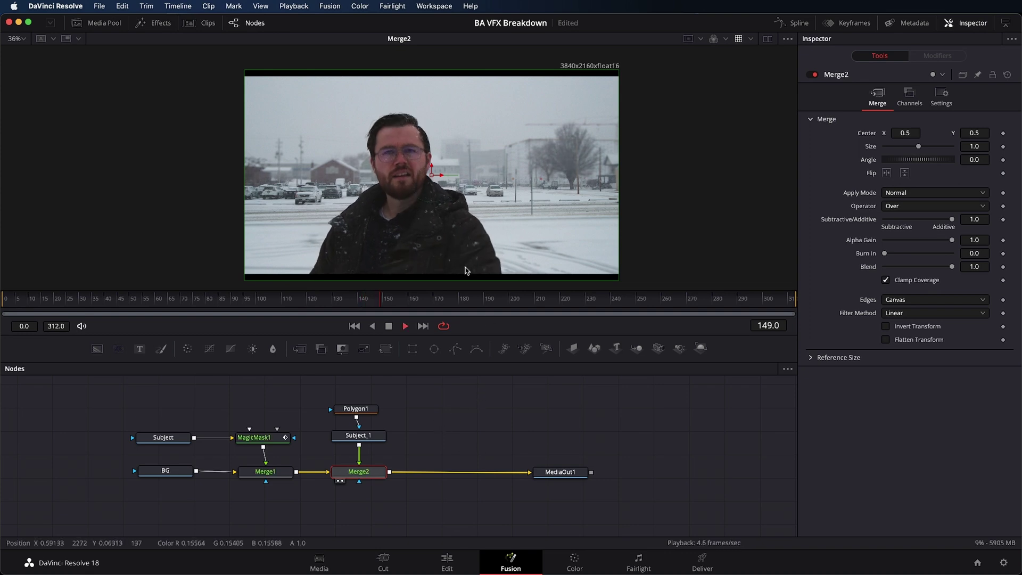
pyautogui.press('space')
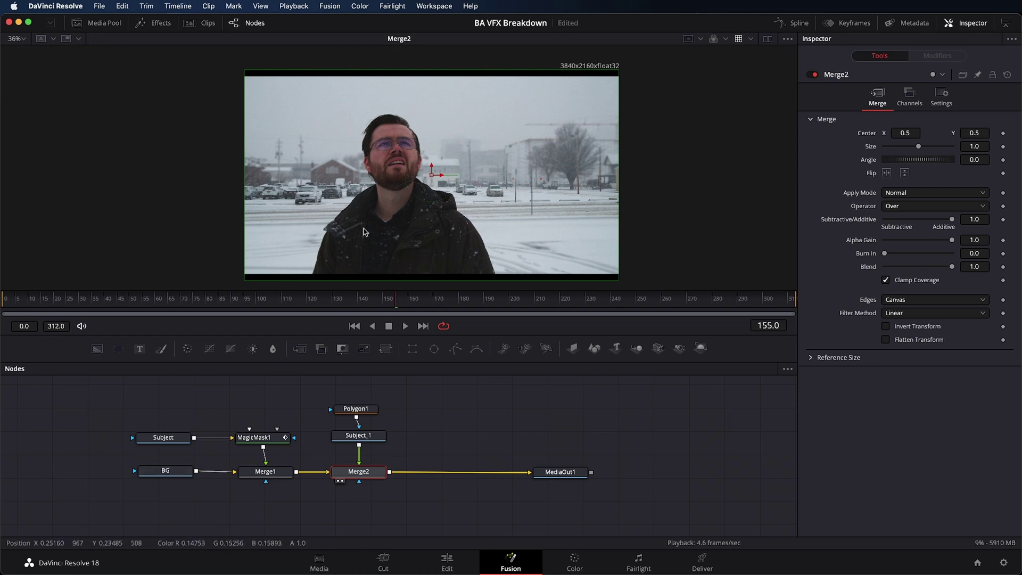
pyautogui.press('space')
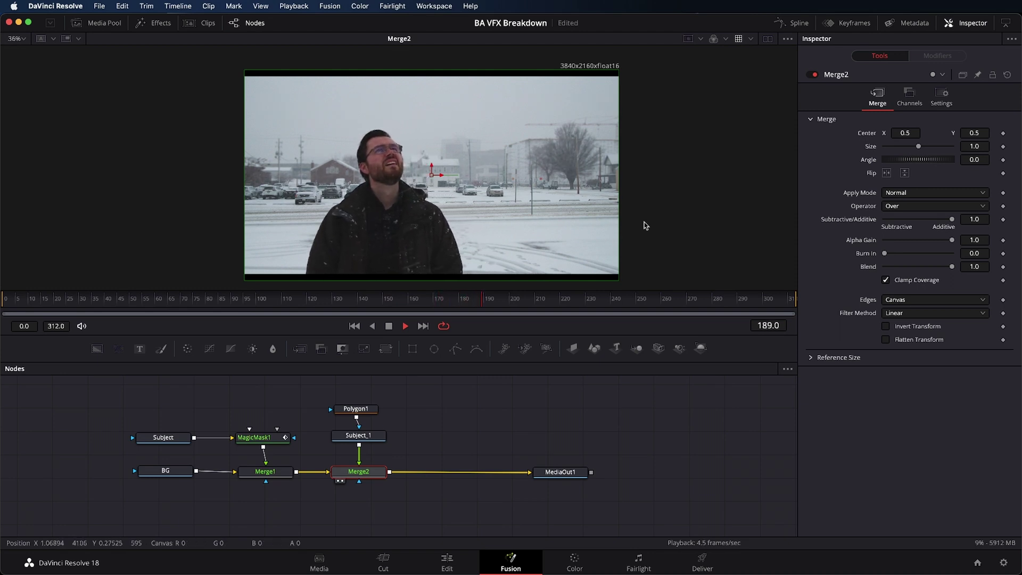
pyautogui.press('space')
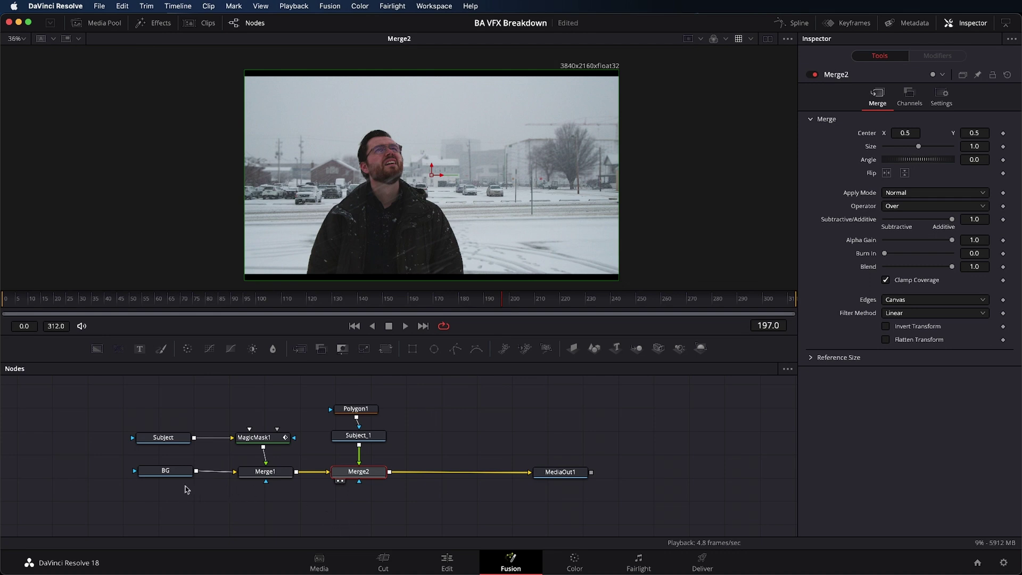
# Step: Move the BG node left and insert a Blur1 node between BG and Merge1
pyautogui.moveTo(178, 472); pyautogui.dragTo(69, 474)
pyautogui.moveTo(275, 353); pyautogui.dragTo(166, 474)
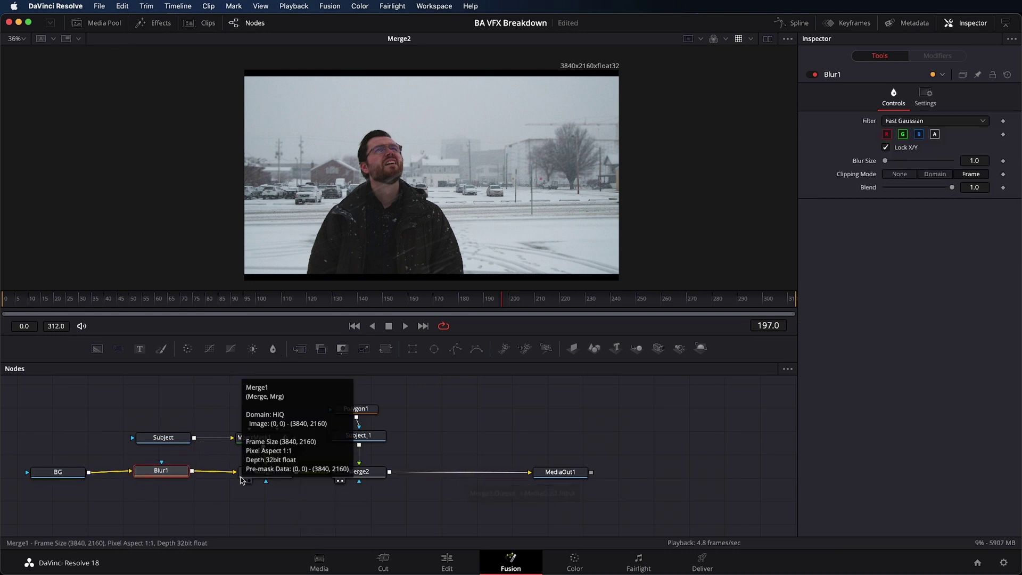
pyautogui.moveTo(160, 475); pyautogui.dragTo(162, 476)
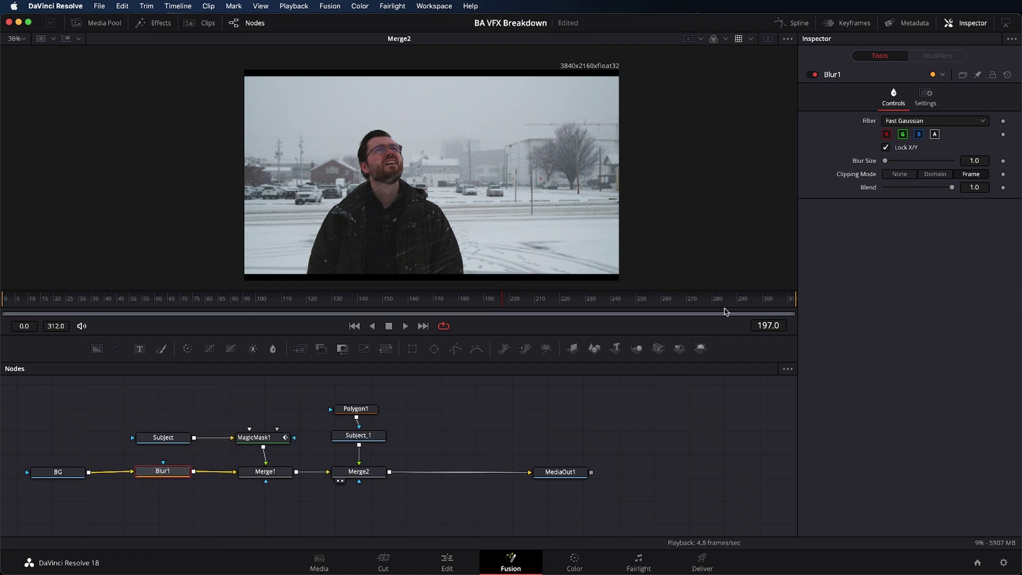
# Step: Scrub to frames 183, 177 and 140 to check the 1.8 background blur
pyautogui.click(463, 305)
pyautogui.moveTo(462, 307); pyautogui.dragTo(409, 306)
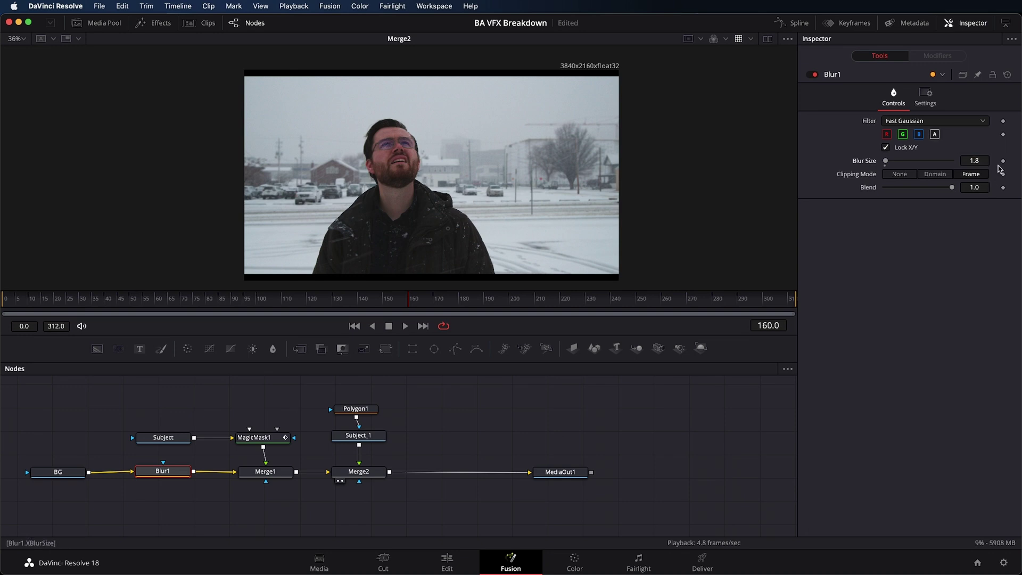
pyautogui.click(356, 304)
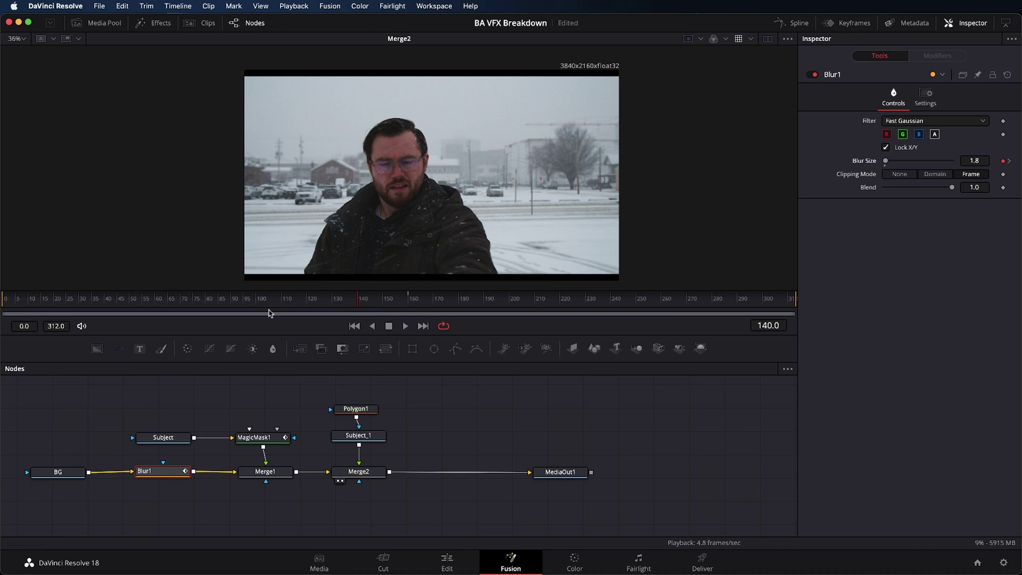
# Step: Check the blur at frames 120, 100, 20 and 5, then move to frame 220
pyautogui.click(308, 304)
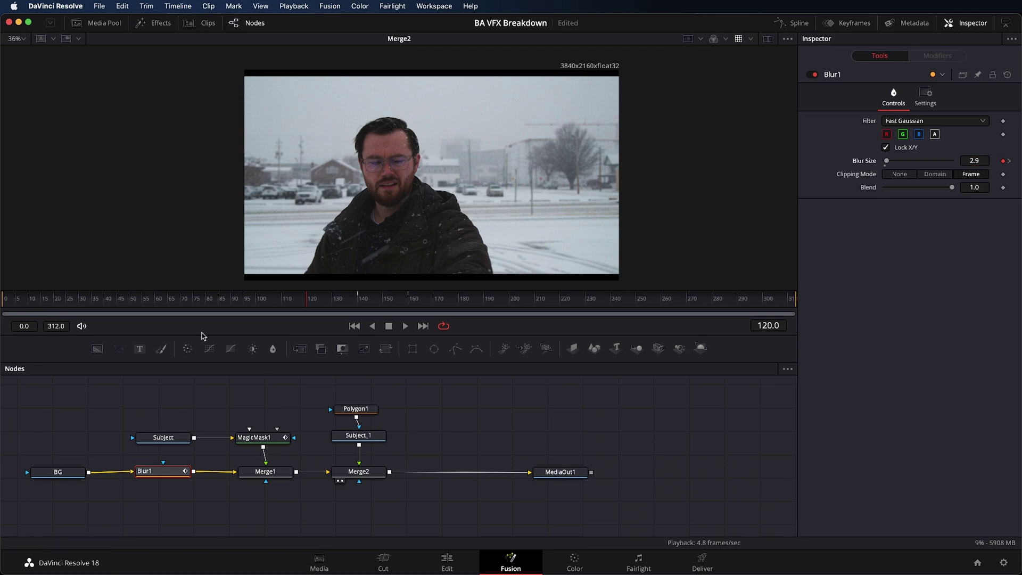
pyautogui.click(257, 303)
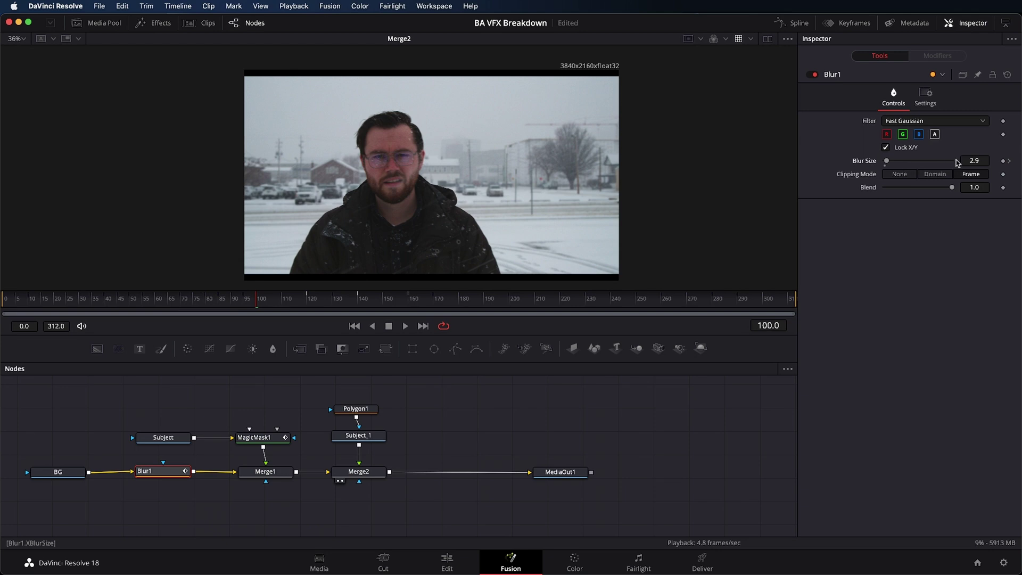
pyautogui.hotkey('shift', 'Left')
pyautogui.hotkey('shift', 'Left')
pyautogui.hotkey('shift', 'Left')
pyautogui.hotkey('shift', 'Left')
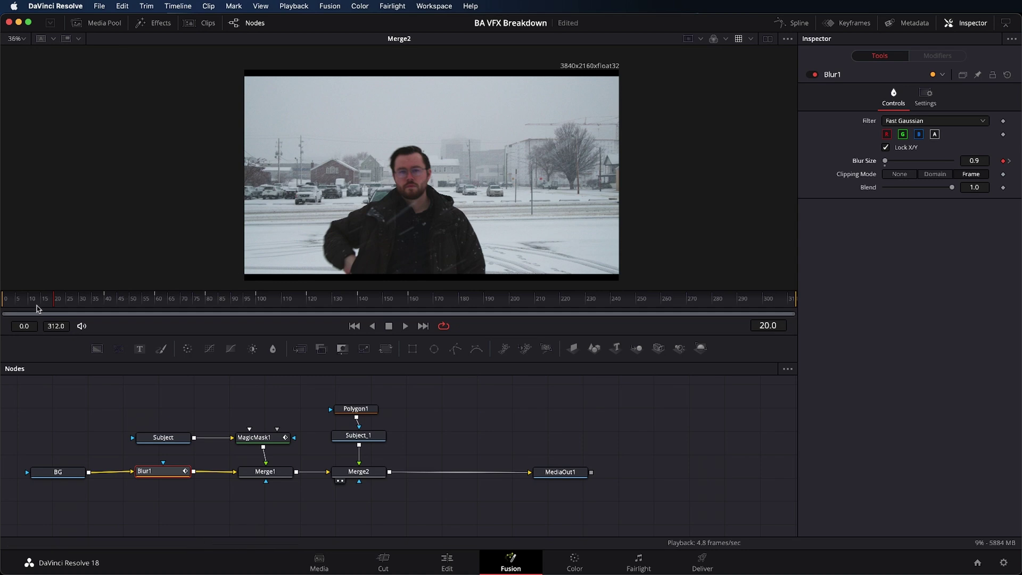
pyautogui.hotkey('shift', 'Left')
pyautogui.hotkey('shift', 'Left')
pyautogui.hotkey('shift', 'Left')
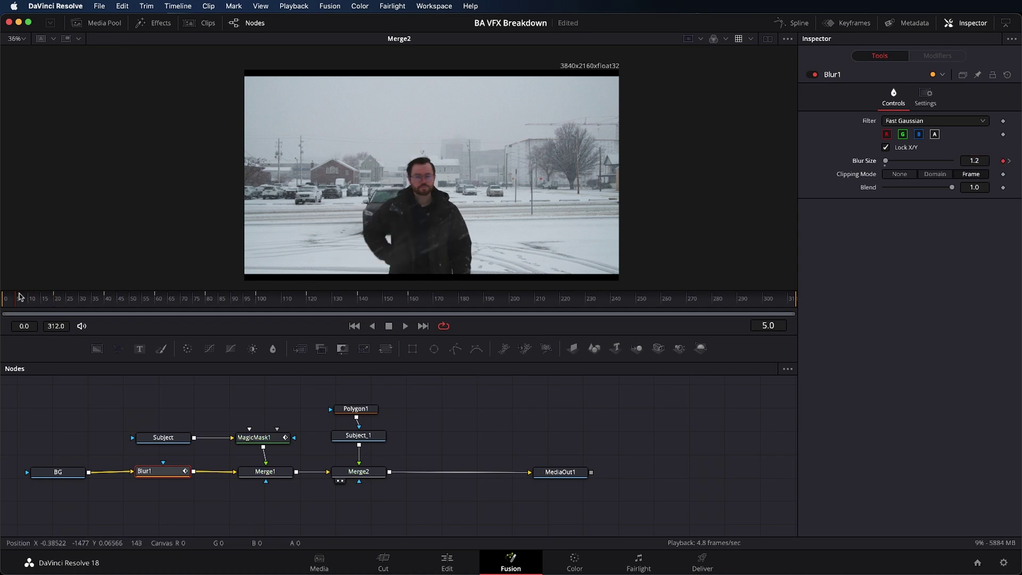
pyautogui.hotkey('shift', 'Right')
pyautogui.hotkey('shift', 'Right')
pyautogui.hotkey('shift', 'Right')
pyautogui.hotkey('shift', 'Right')
pyautogui.hotkey('shift', 'Right')
pyautogui.click(459, 301)
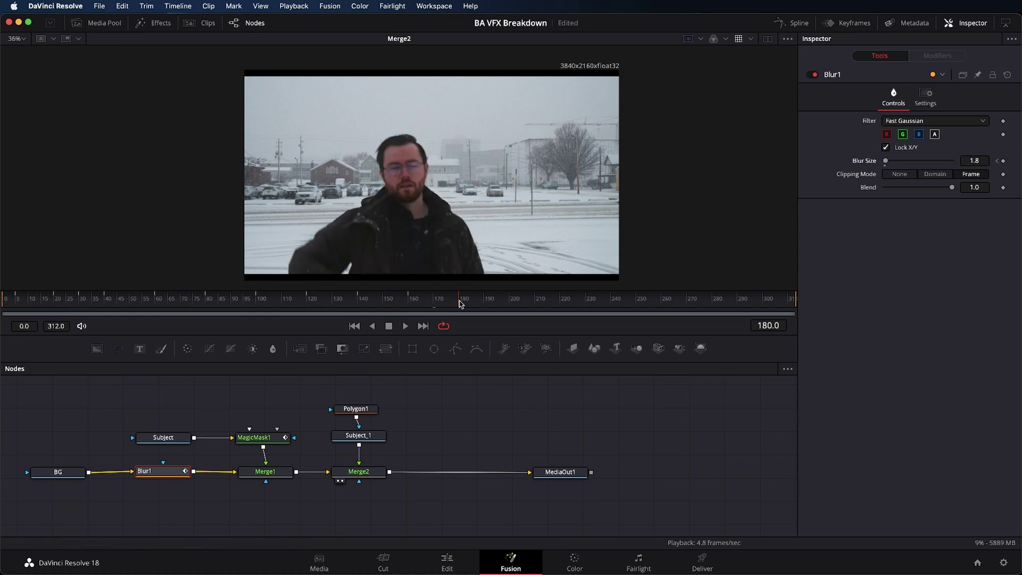
pyautogui.moveTo(459, 302); pyautogui.dragTo(509, 304)
pyautogui.hotkey('shift', 'Right')
pyautogui.hotkey('shift', 'Right')
pyautogui.hotkey('shift', 'Right')
pyautogui.hotkey('shift', 'Right')
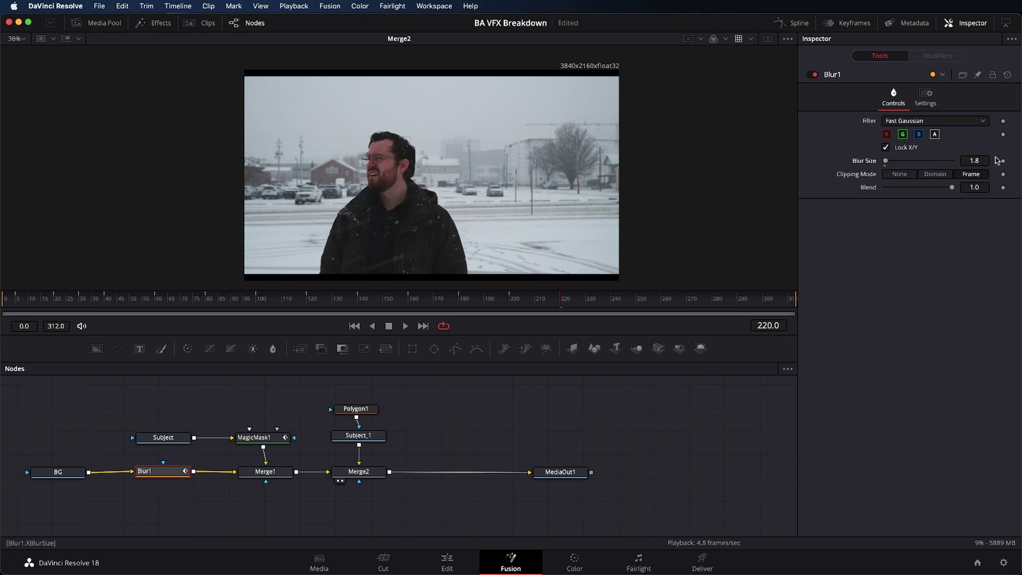
# Step: Keyframe Blur Size at frame 220, then play the loop to review the animated blur
pyautogui.click(1004, 161)
pyautogui.moveTo(567, 306); pyautogui.dragTo(612, 304)
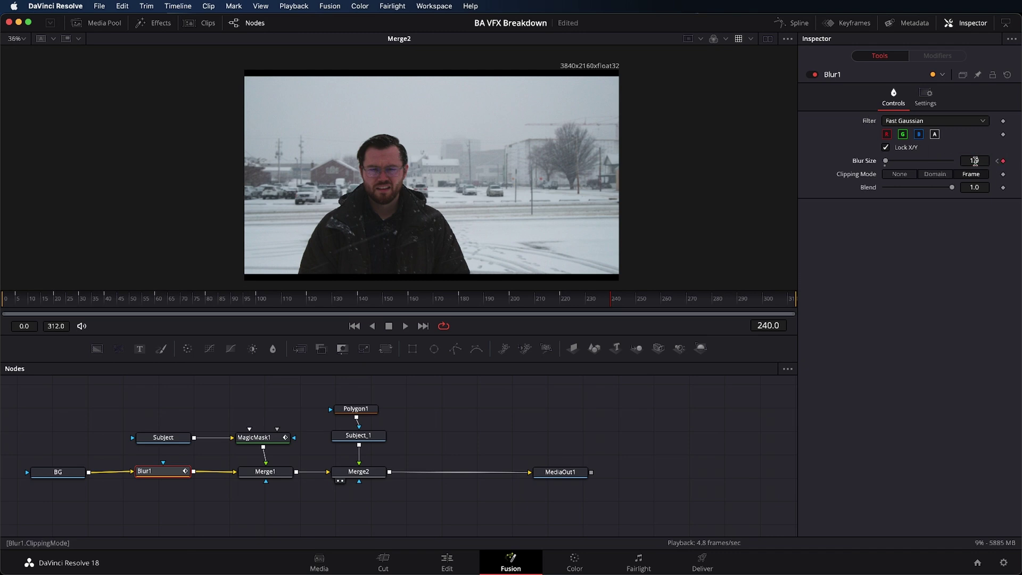
pyautogui.moveTo(615, 308); pyautogui.dragTo(641, 304)
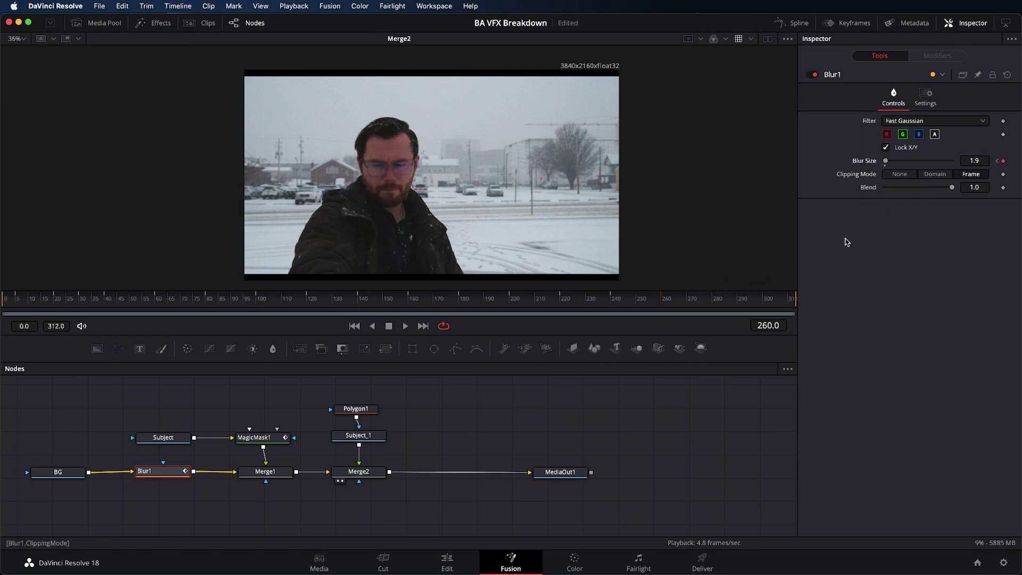
pyautogui.click(702, 305)
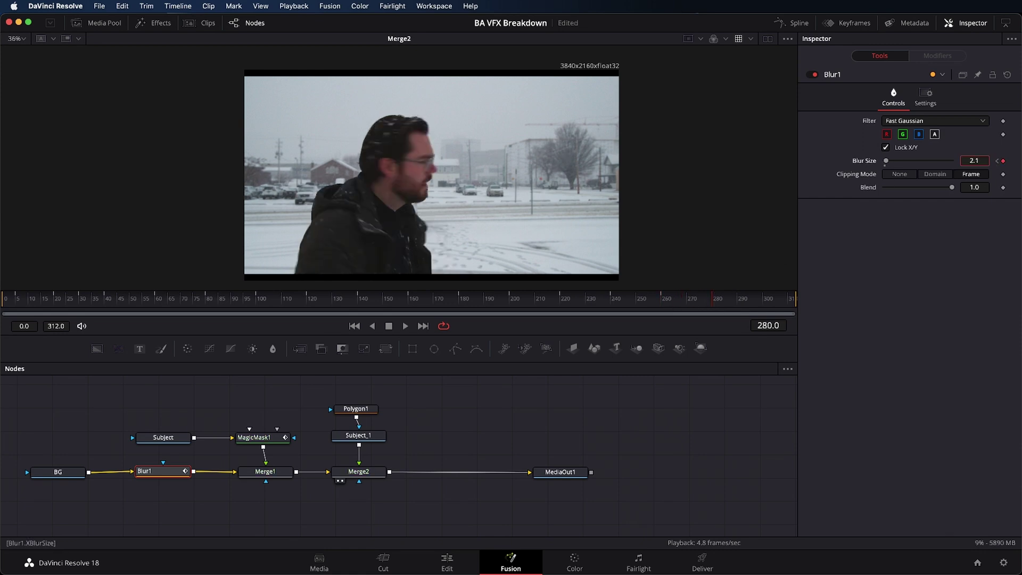
pyautogui.press('space')
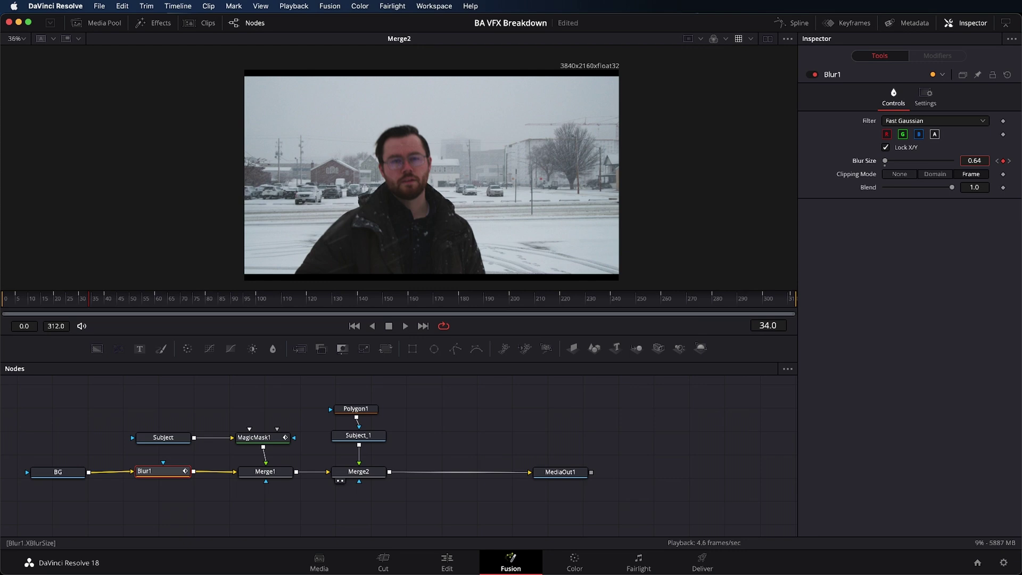
pyautogui.click(440, 304)
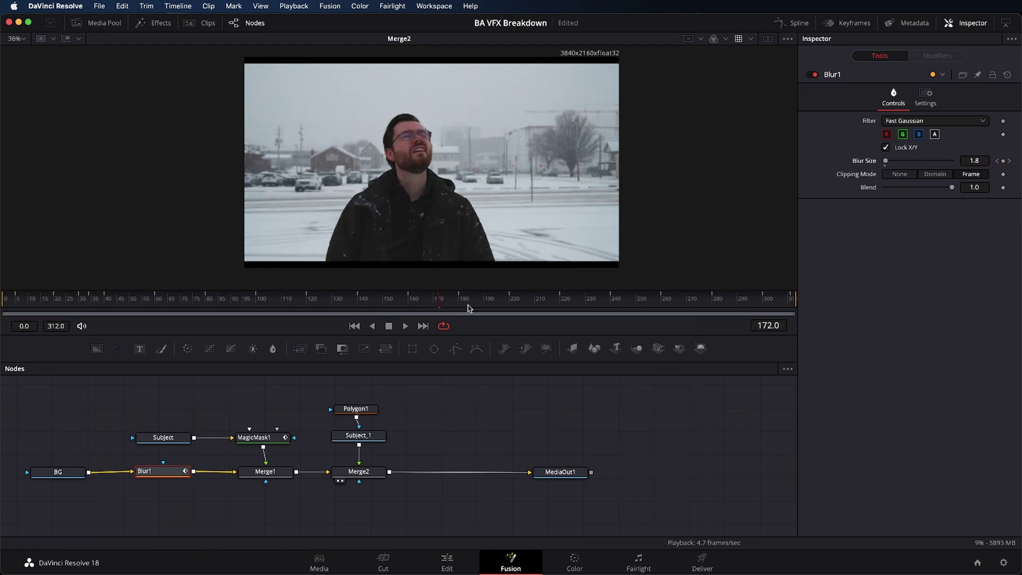
# Step: Zoom in at frame 189 to inspect the subject's beard and neck edge against the background
pyautogui.click(484, 300)
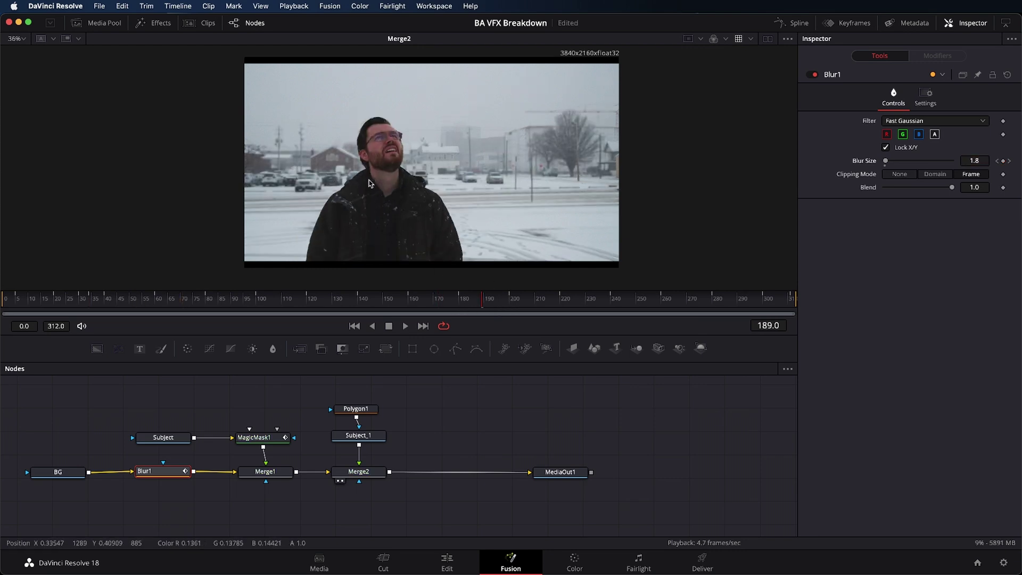
pyautogui.scroll(5, 354, 168)
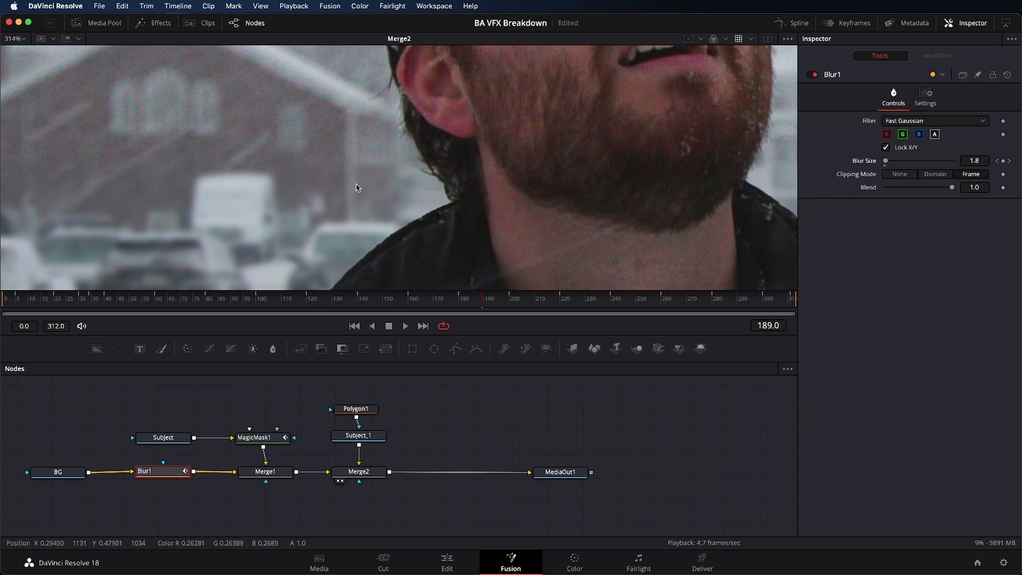
pyautogui.scroll(1, 357, 187)
pyautogui.scroll(-5, 354, 197)
pyautogui.scroll(7, 352, 203)
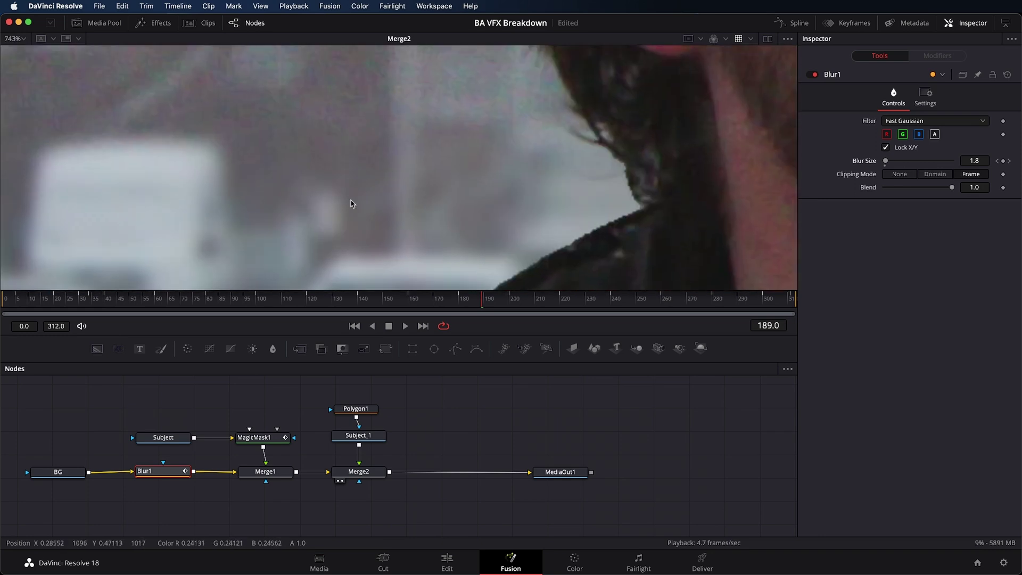
pyautogui.scroll(-5, 352, 205)
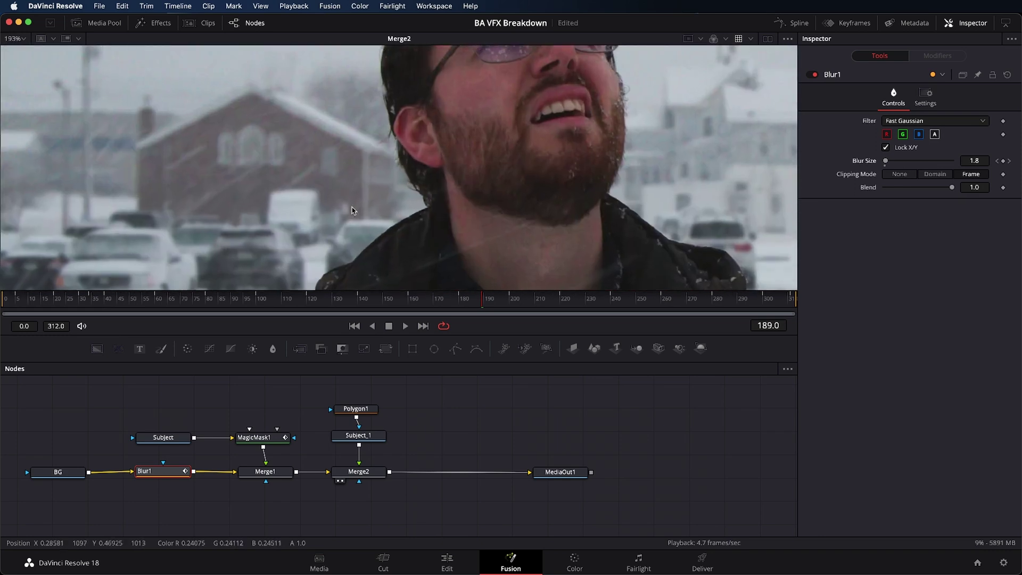
pyautogui.hscroll(-5, 401, 214)
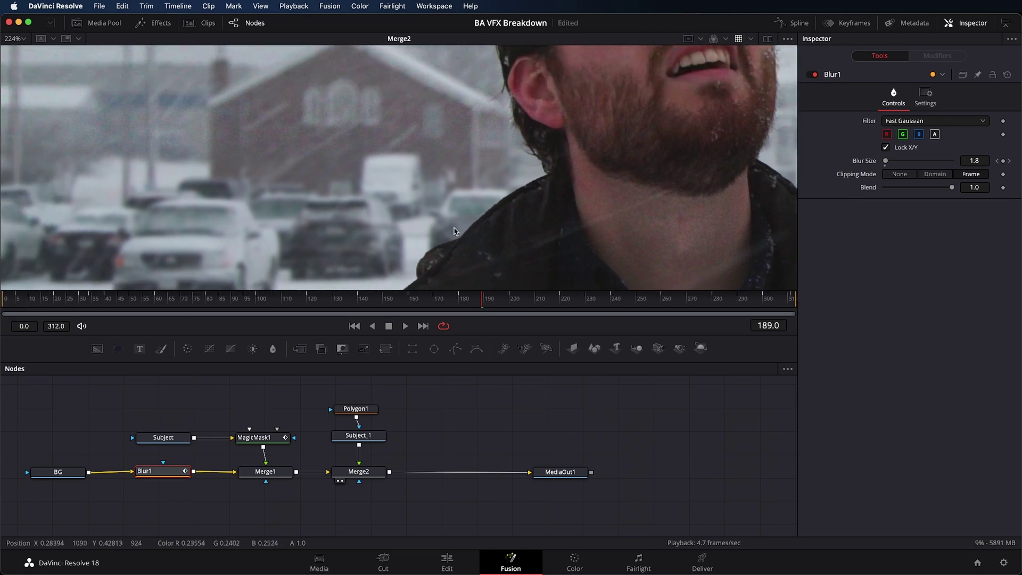
pyautogui.scroll(5, 454, 230)
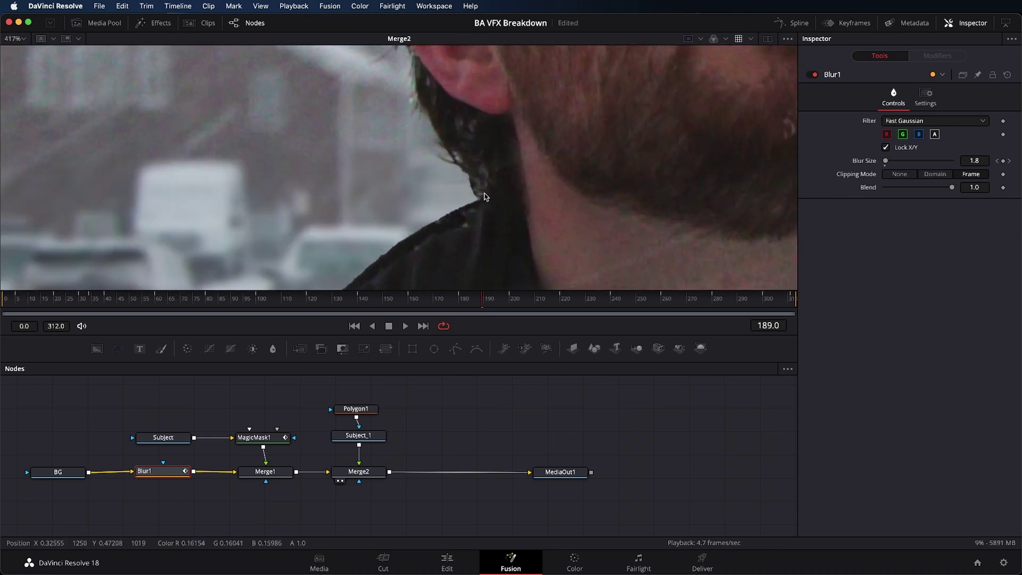
# Step: Duplicate Subject_1 as Subject_1_1 and drop it after Merge2 to create Merge3
pyautogui.scroll(-2, 484, 197)
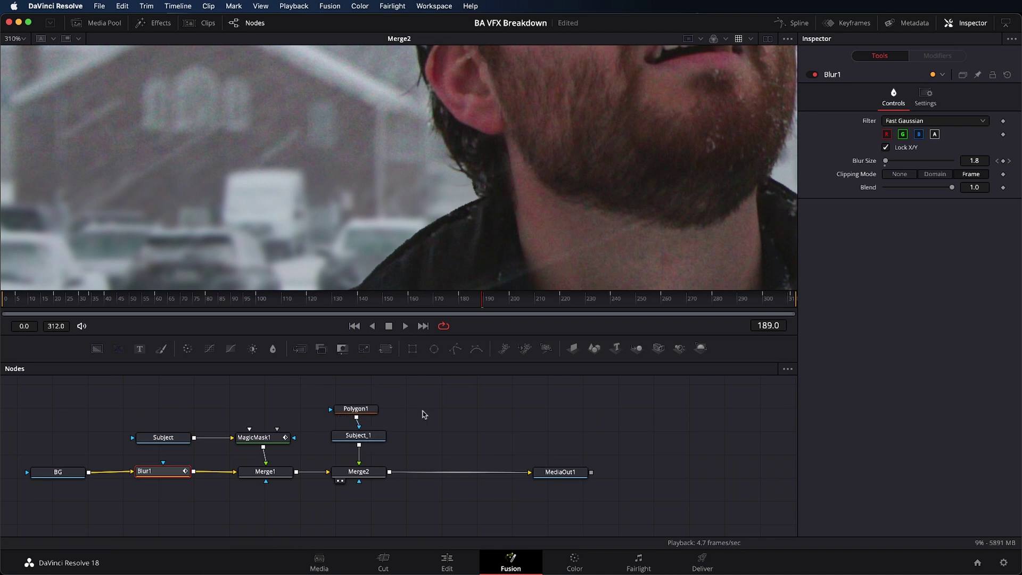
pyautogui.click(359, 437)
pyautogui.press('super+c')
pyautogui.press('super+v')
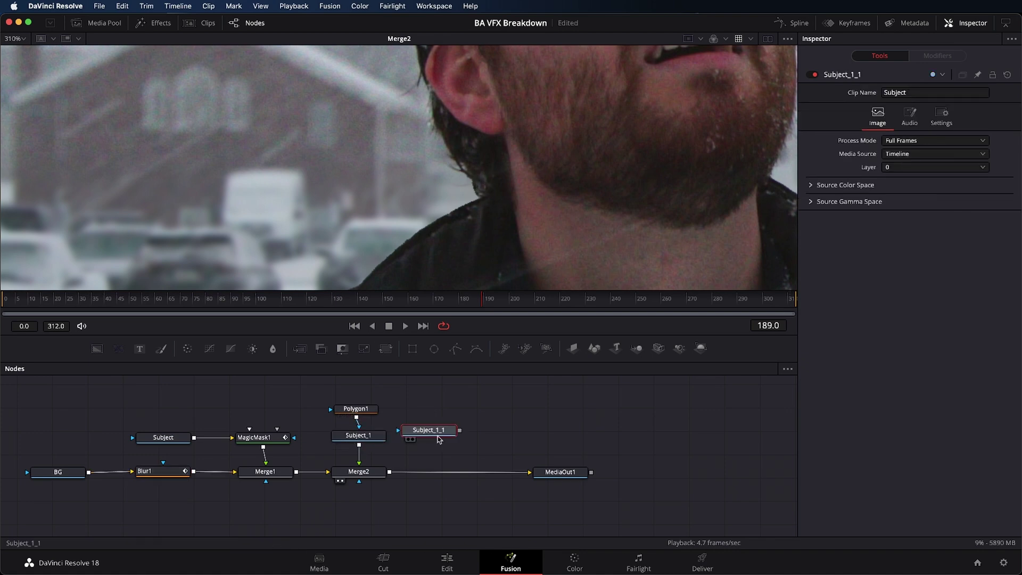
pyautogui.moveTo(438, 440); pyautogui.dragTo(390, 472)
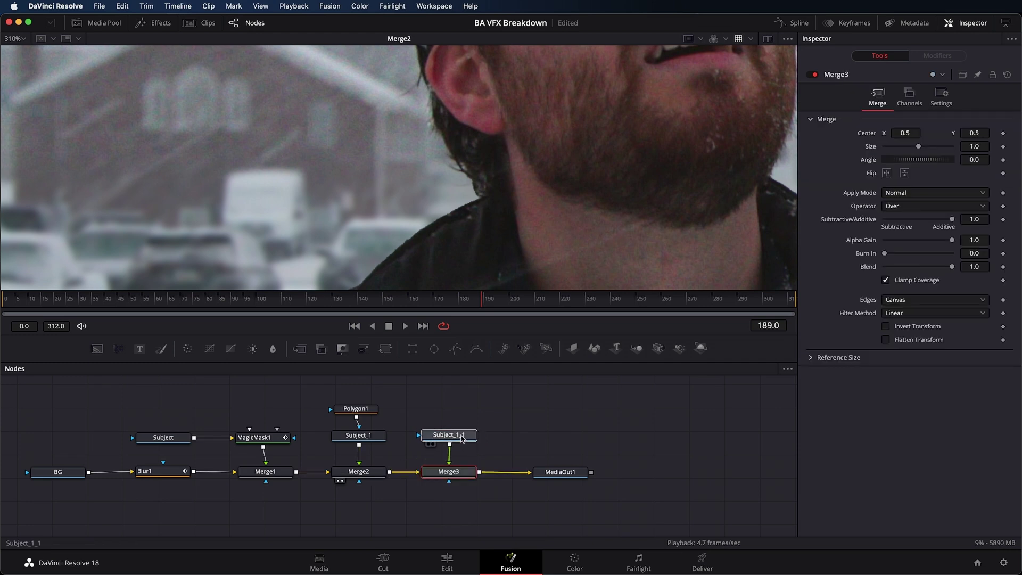
pyautogui.click(462, 438)
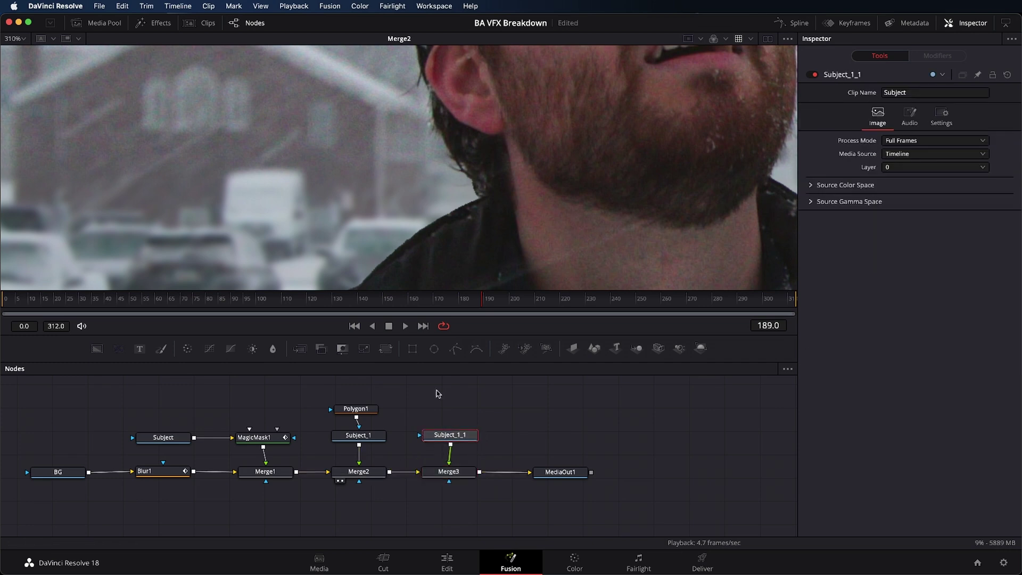
# Step: Add a Polygon mask to Subject_1_1 and place points outlining the subject's head
pyautogui.click(456, 349)
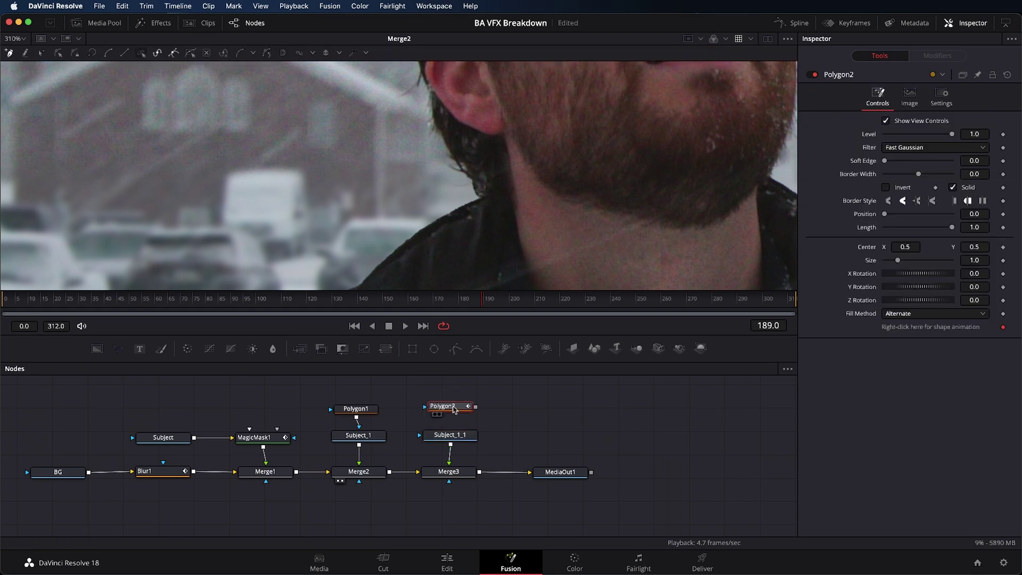
pyautogui.scroll(-10, 511, 213)
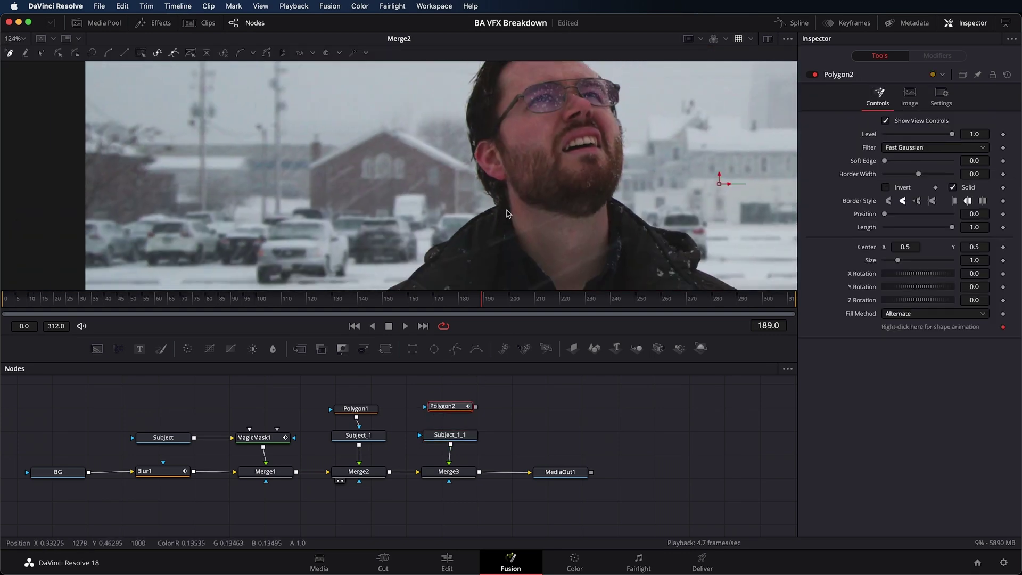
pyautogui.scroll(-3, 509, 214)
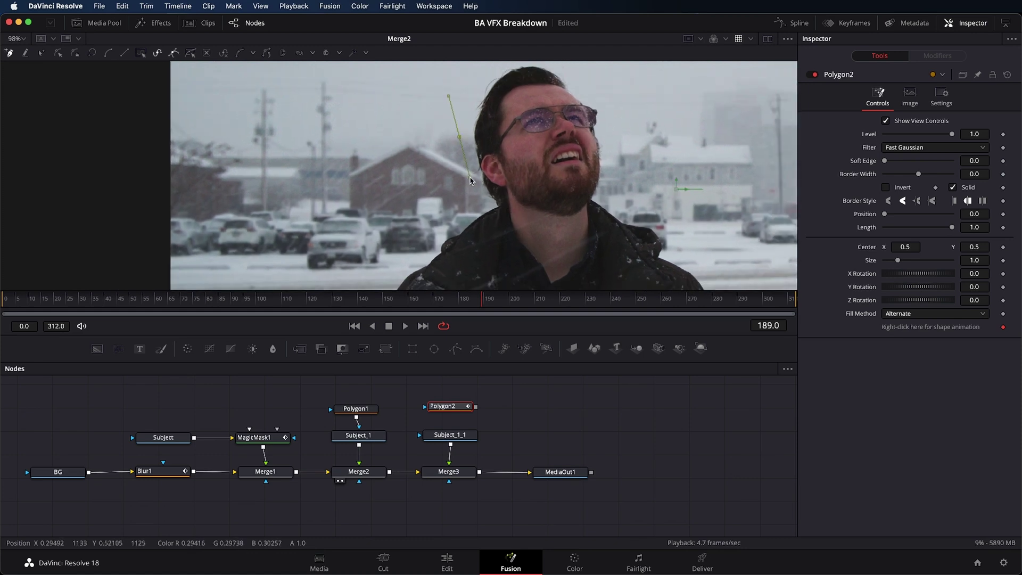
pyautogui.moveTo(501, 218); pyautogui.dragTo(503, 223)
pyautogui.moveTo(571, 285); pyautogui.dragTo(571, 284)
pyautogui.moveTo(609, 151); pyautogui.dragTo(610, 140)
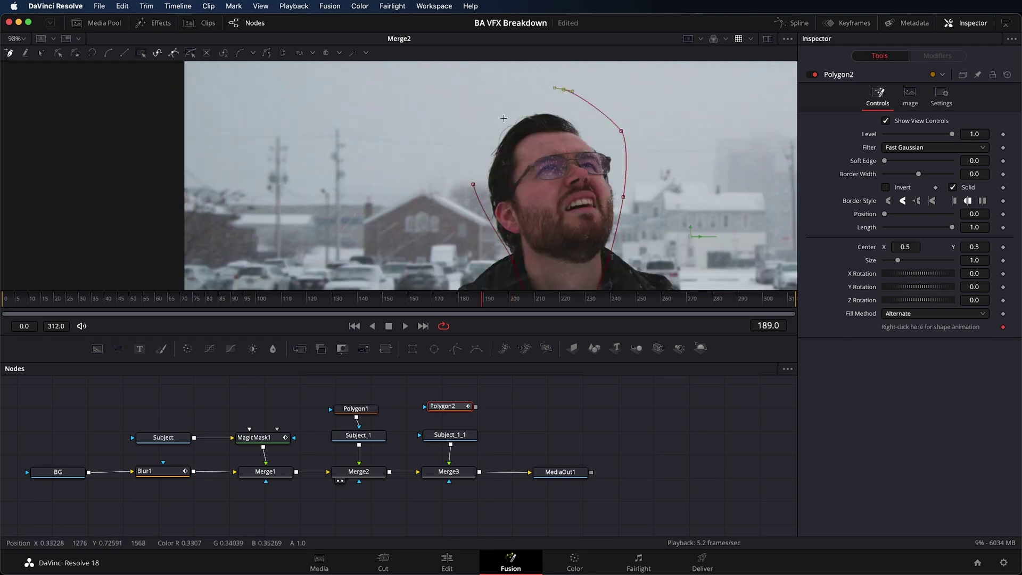
pyautogui.scroll(-4, 719, 257)
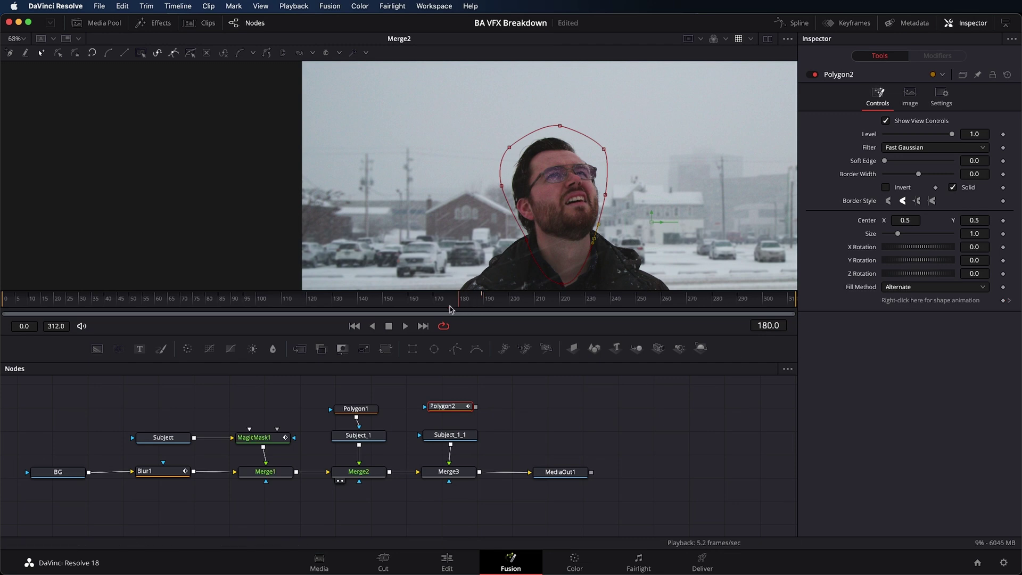
# Step: Check the head mask at frames 160 and 90 and across the shot, refitting Polygon2 points
pyautogui.moveTo(420, 308); pyautogui.dragTo(410, 312)
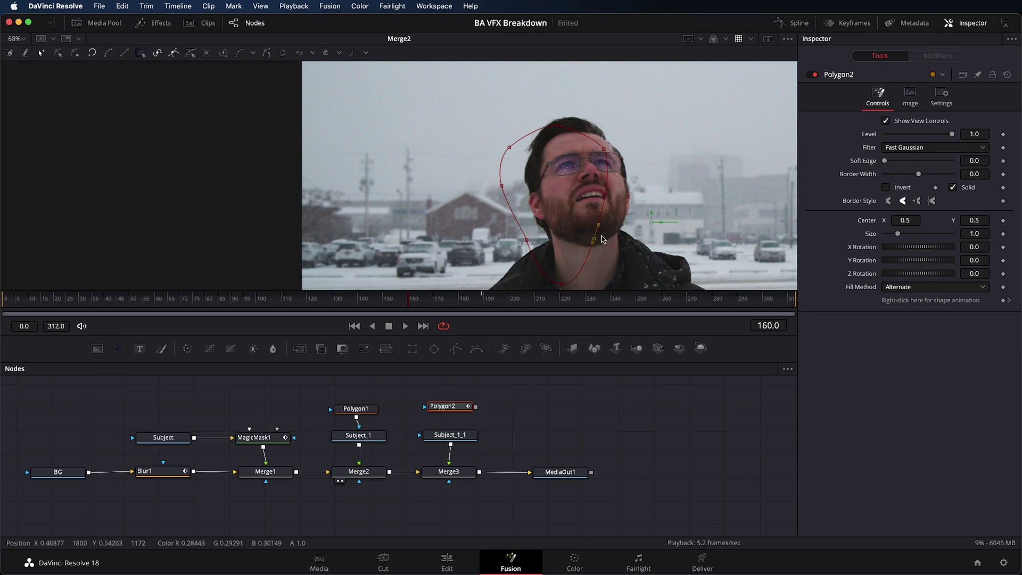
pyautogui.scroll(-1, 551, 205)
pyautogui.moveTo(373, 308); pyautogui.dragTo(5, 308)
pyautogui.moveTo(266, 307); pyautogui.dragTo(692, 308)
pyautogui.moveTo(624, 164); pyautogui.dragTo(641, 106)
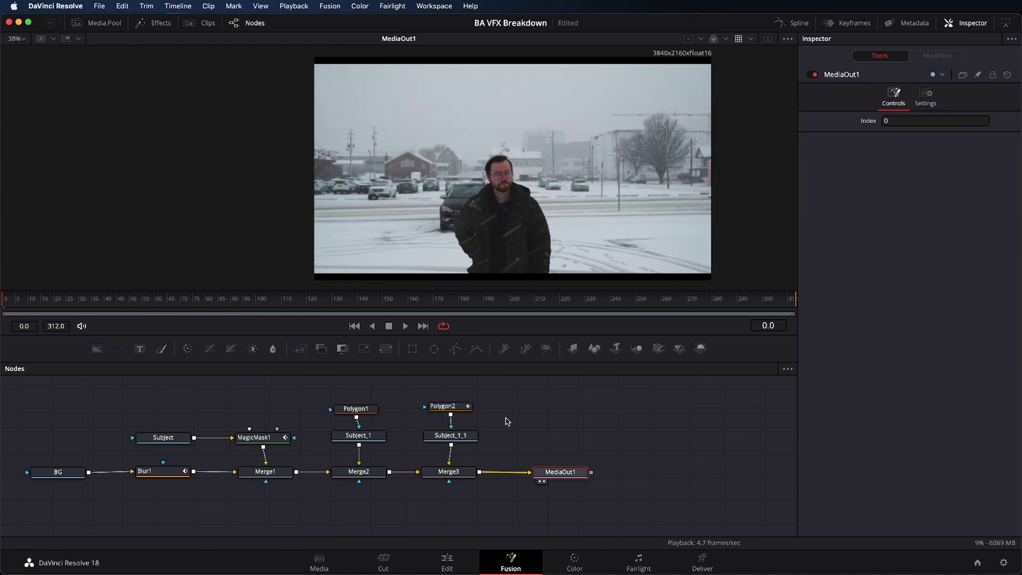
pyautogui.moveTo(534, 423); pyautogui.dragTo(669, 434)
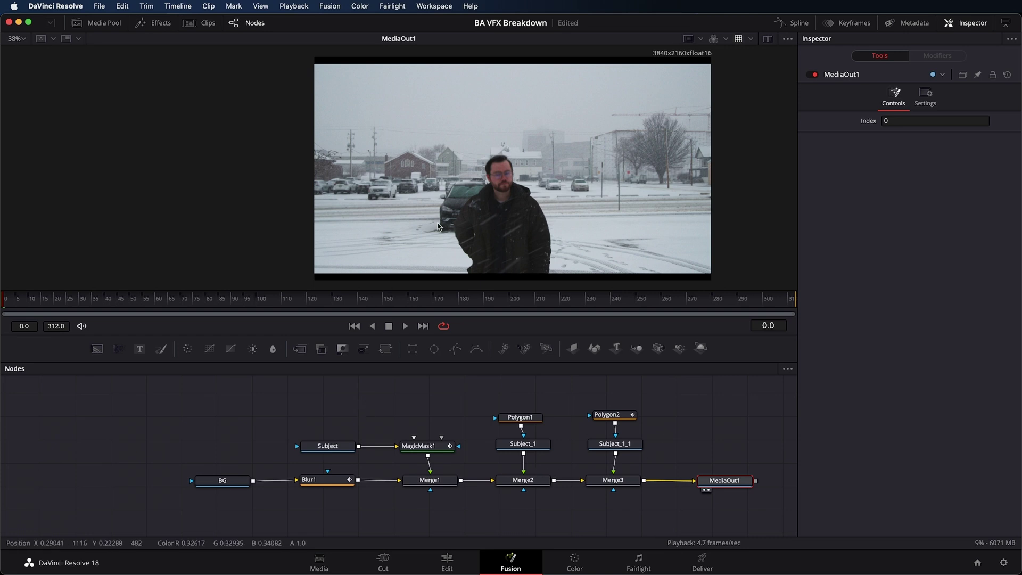
# Step: Go to frame 163 and zoom the viewer to about 434% on the background texture
pyautogui.scroll(5, 434, 218)
pyautogui.scroll(-5, 415, 196)
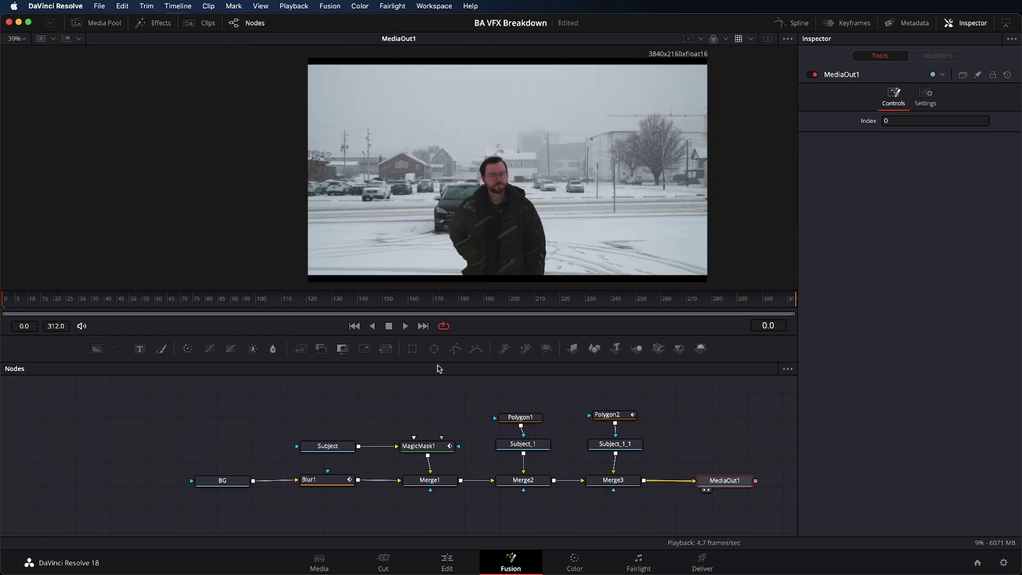
pyautogui.moveTo(428, 301); pyautogui.dragTo(417, 297)
pyautogui.scroll(8, 430, 189)
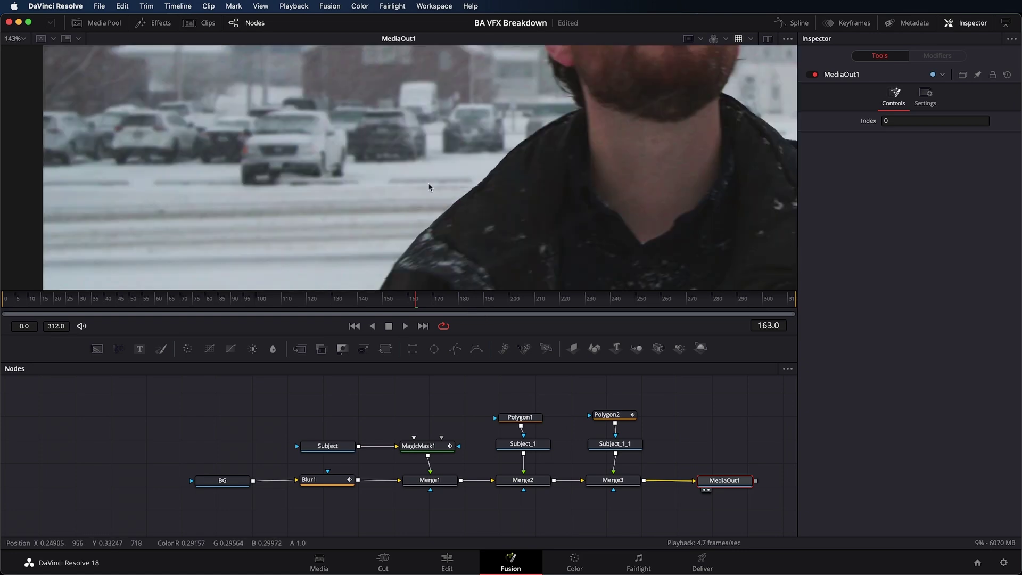
pyautogui.scroll(-6, 434, 187)
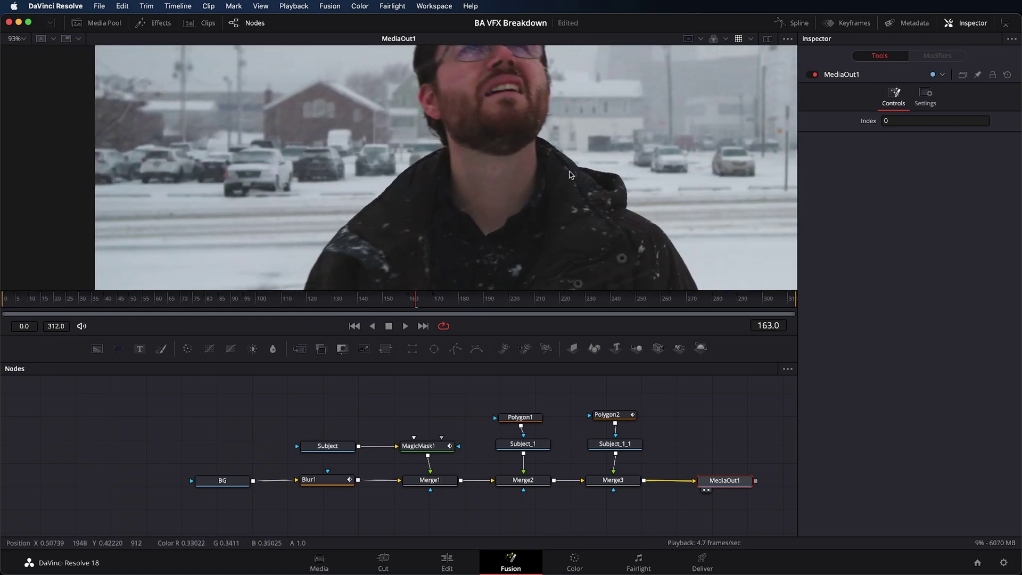
pyautogui.scroll(3, 569, 175)
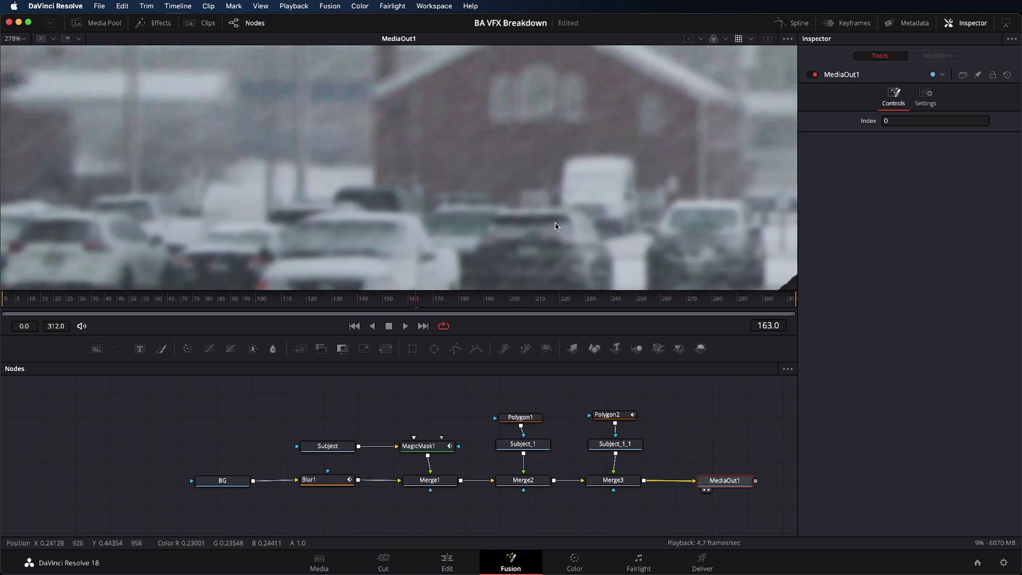
pyautogui.scroll(2, 455, 192)
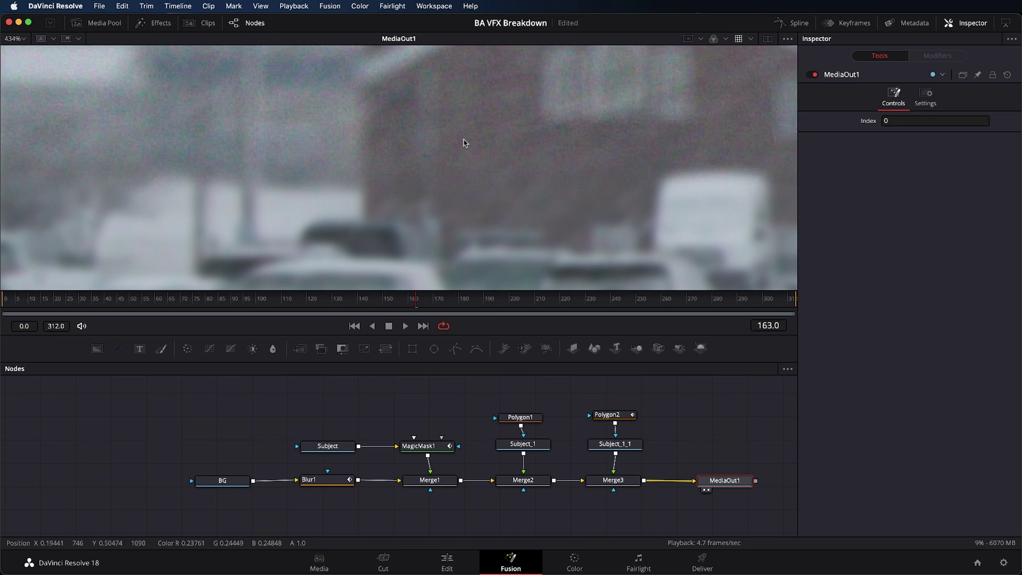
pyautogui.scroll(-3, 472, 192)
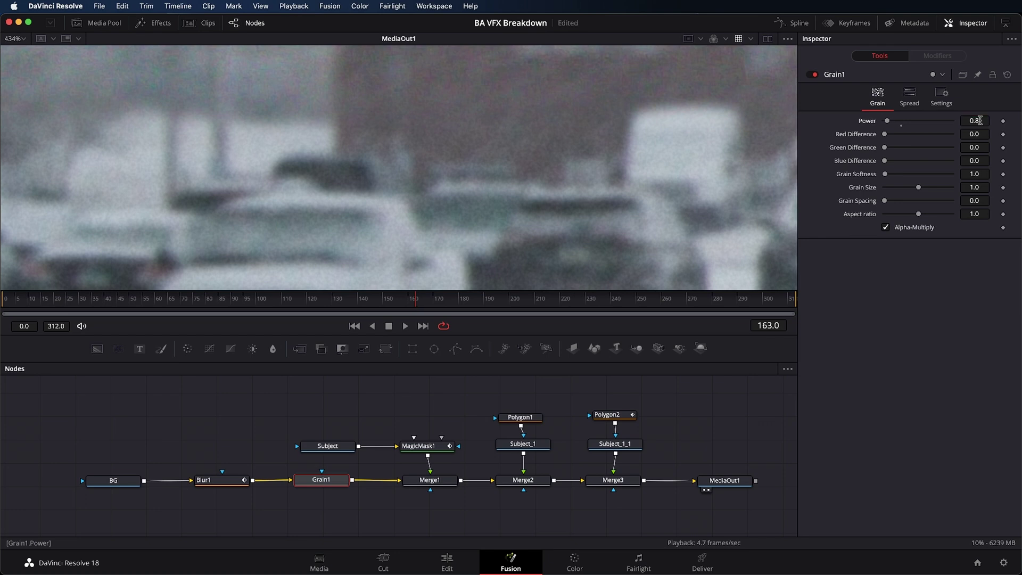
# Step: Zoom the viewer in and out to inspect the grained background, then zoom back out
pyautogui.scroll(-1, 983, 121)
pyautogui.scroll(1, 974, 134)
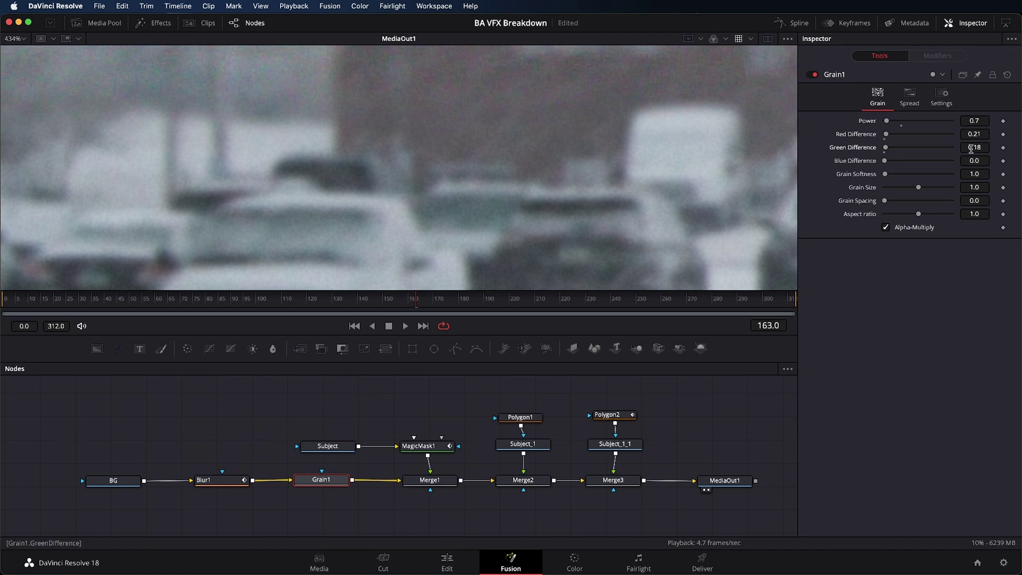
pyautogui.scroll(20, 975, 147)
pyautogui.scroll(-10, 555, 174)
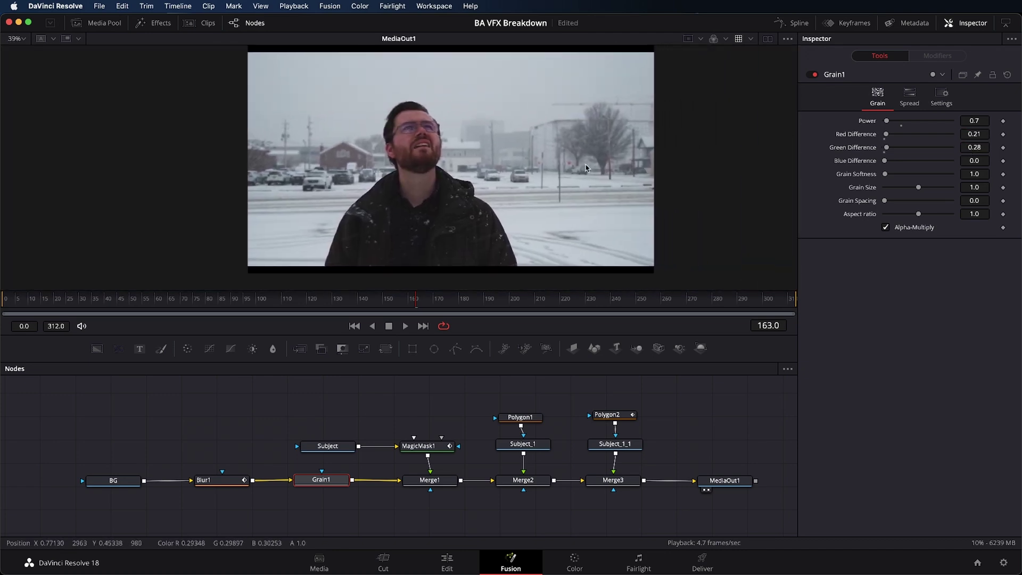
pyautogui.hscroll(3, 581, 213)
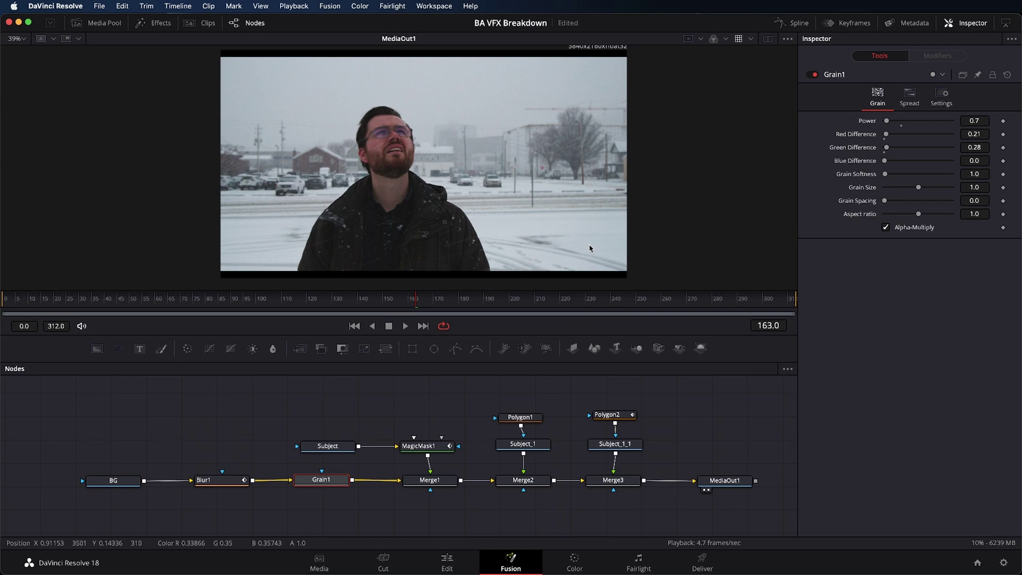
# Step: Tidy the BG and Subject node positions, then view and scrub the Subject clip alone
pyautogui.hscroll(3, 676, 454)
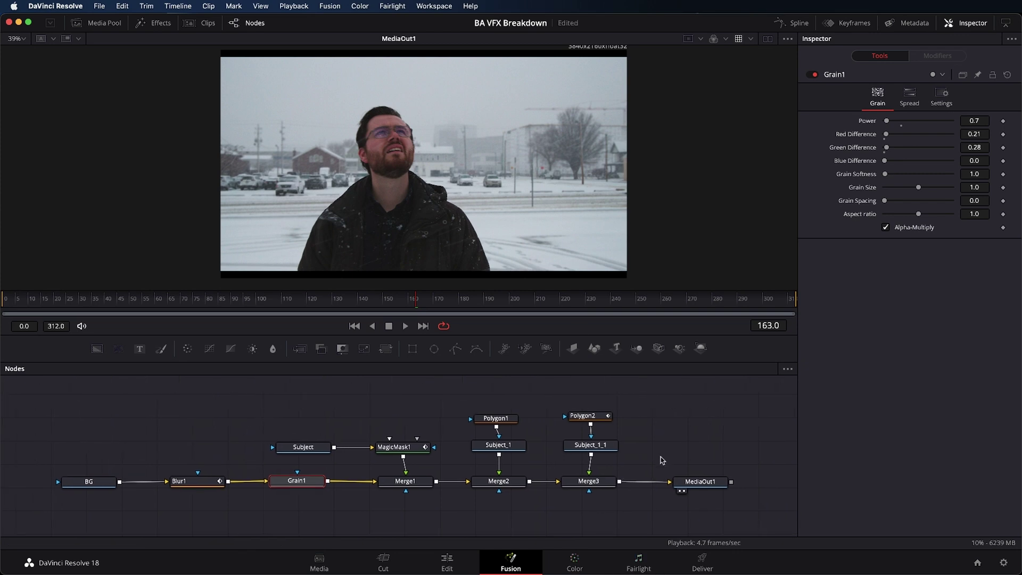
pyautogui.moveTo(101, 482); pyautogui.dragTo(114, 482)
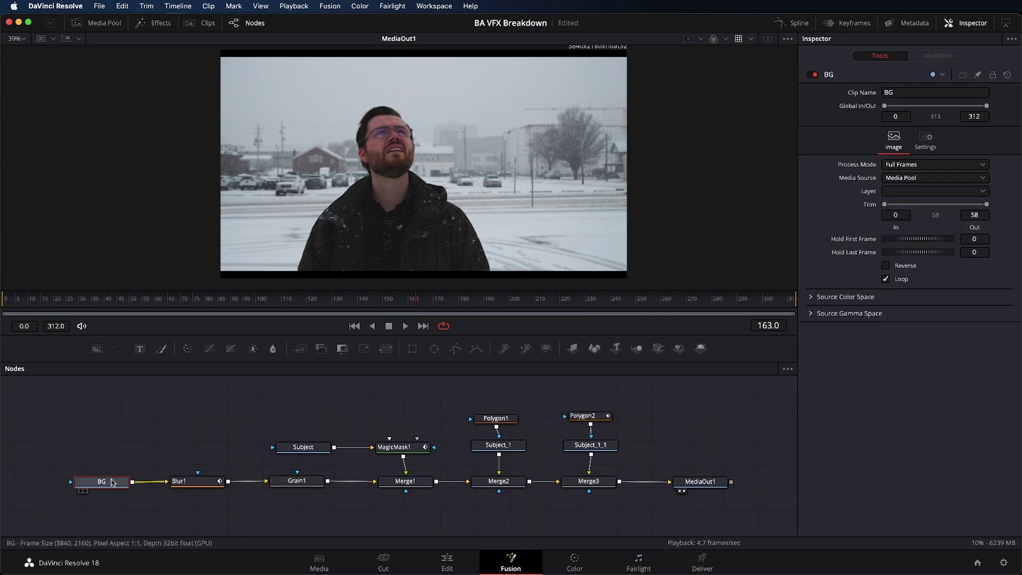
pyautogui.moveTo(310, 453); pyautogui.dragTo(302, 452)
pyautogui.click(302, 453)
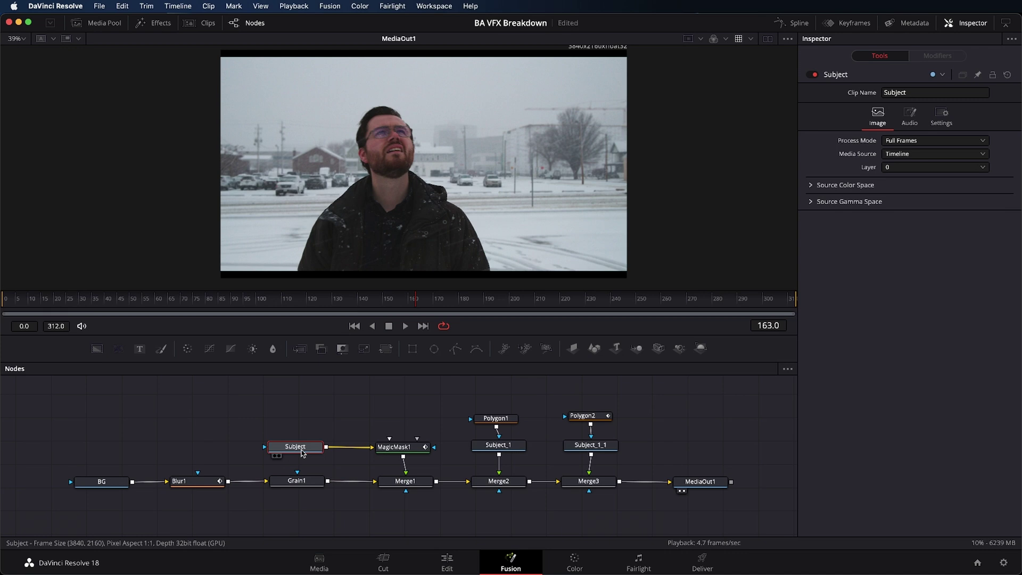
pyautogui.press('1')
pyautogui.moveTo(393, 299); pyautogui.dragTo(461, 300)
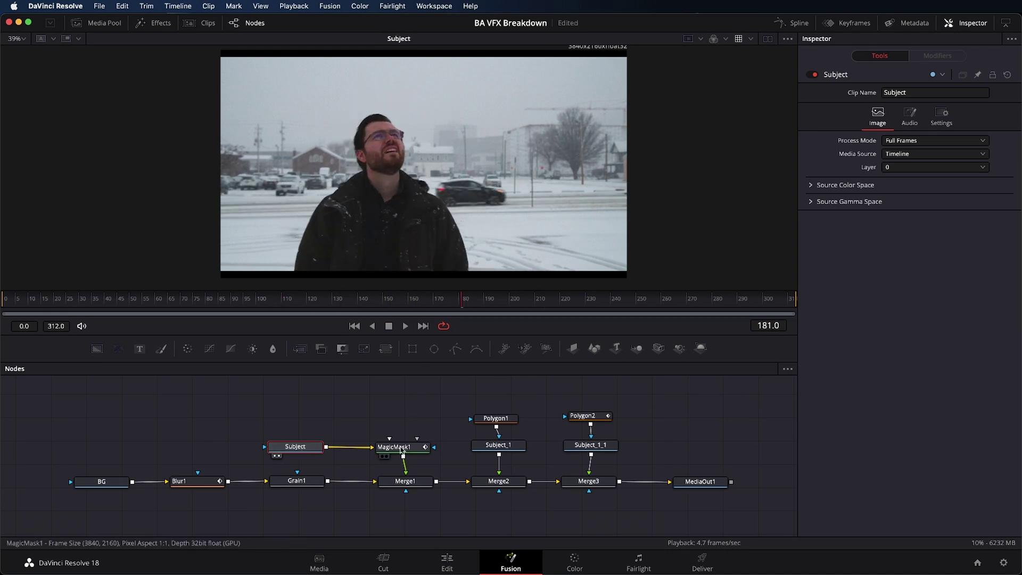
# Step: View the MagicMask1 cutout, raw BG footage and Merge1 composite, then select Merge2
pyautogui.click(402, 449)
pyautogui.press('1')
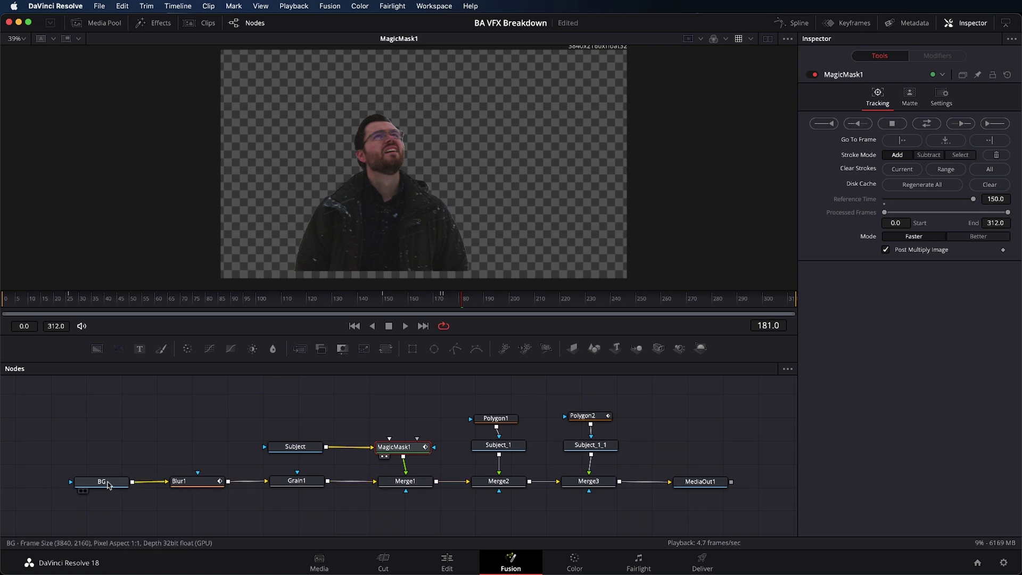
pyautogui.click(101, 481)
pyautogui.press('1')
pyautogui.click(413, 484)
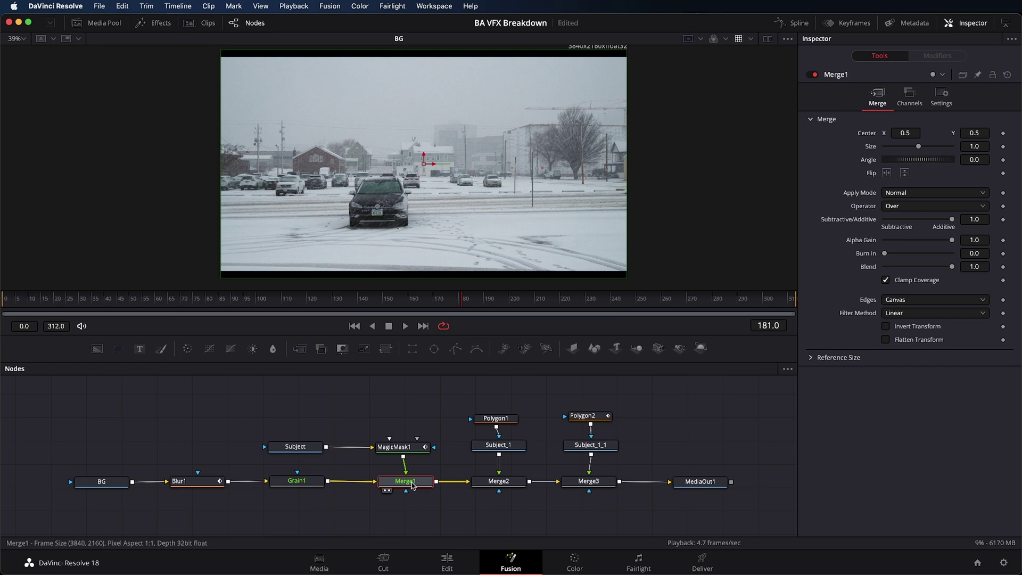
pyautogui.press('1')
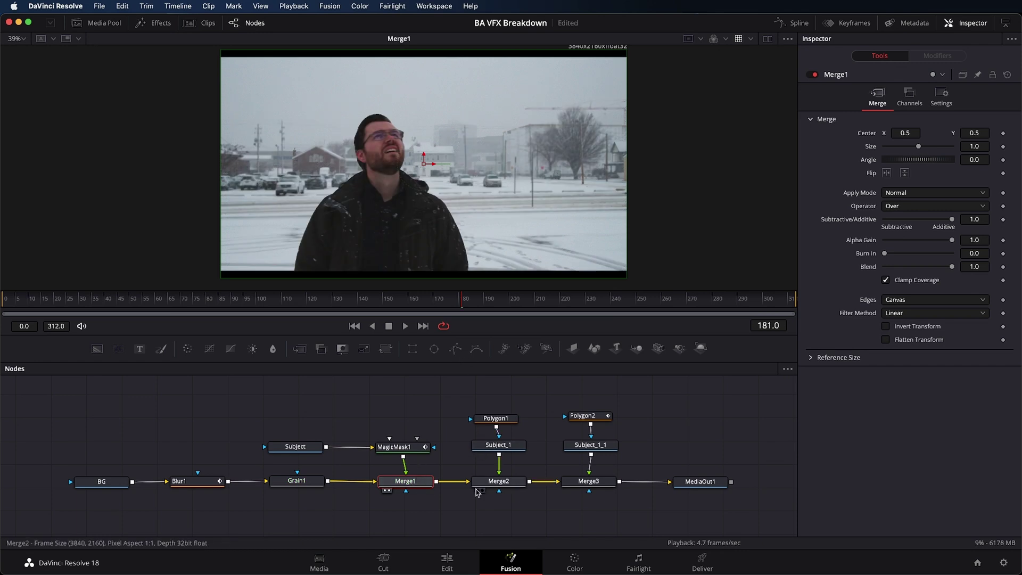
pyautogui.click(495, 482)
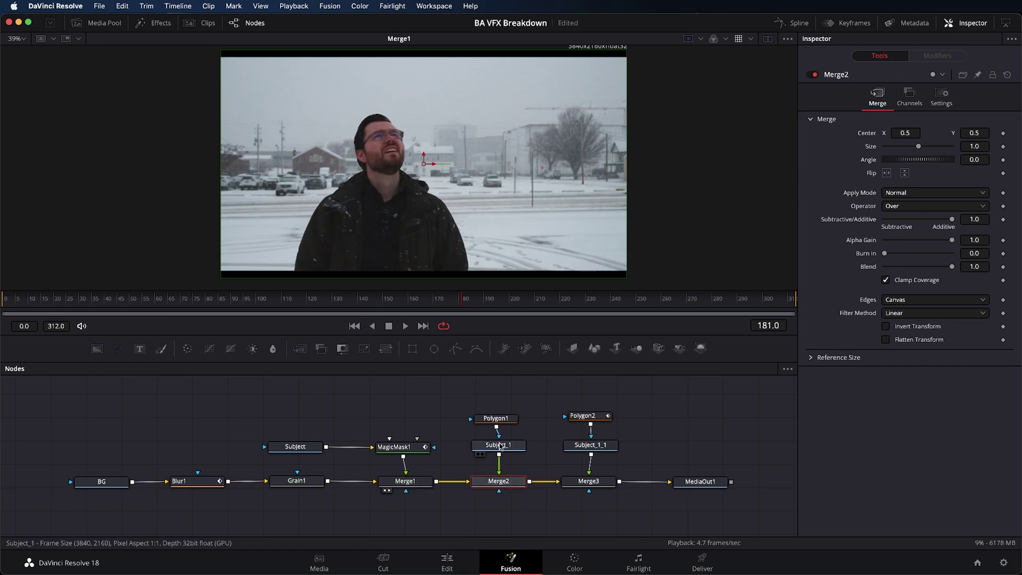
# Step: View the Subject_1 clip and scrub through its masked-out strip
pyautogui.click(499, 445)
pyautogui.press('1')
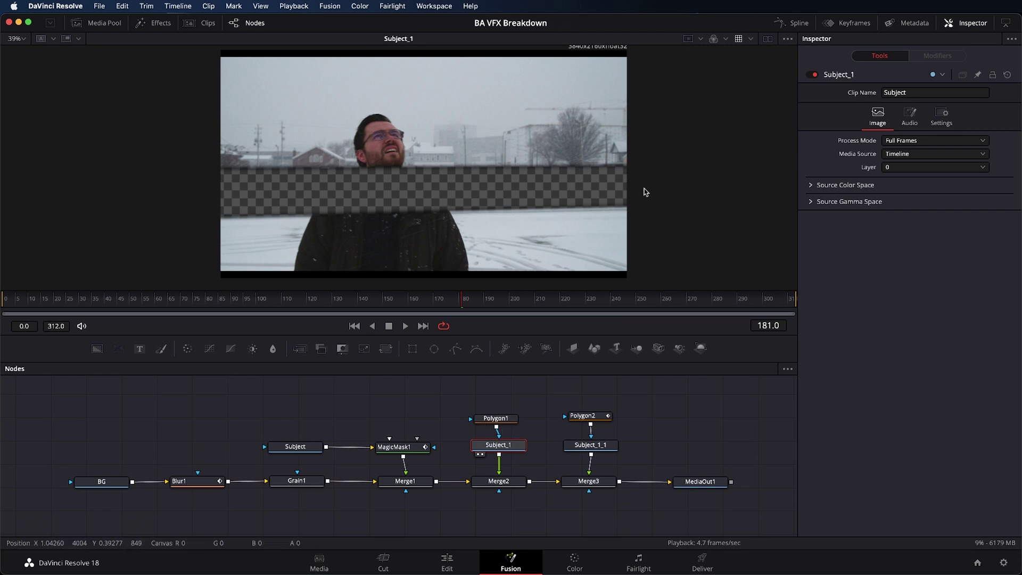
pyautogui.moveTo(499, 306); pyautogui.dragTo(274, 297)
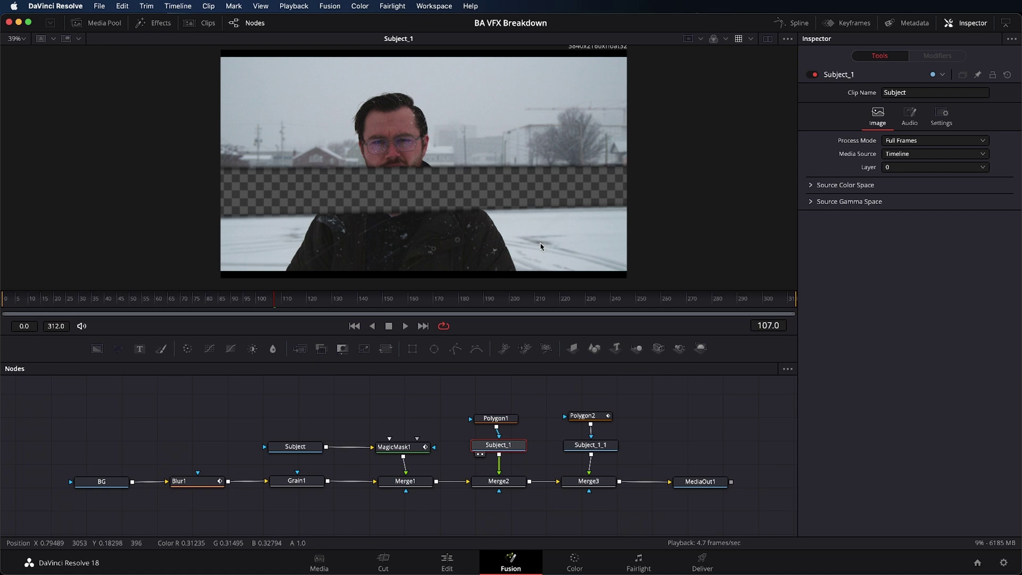
pyautogui.moveTo(337, 304); pyautogui.dragTo(580, 298)
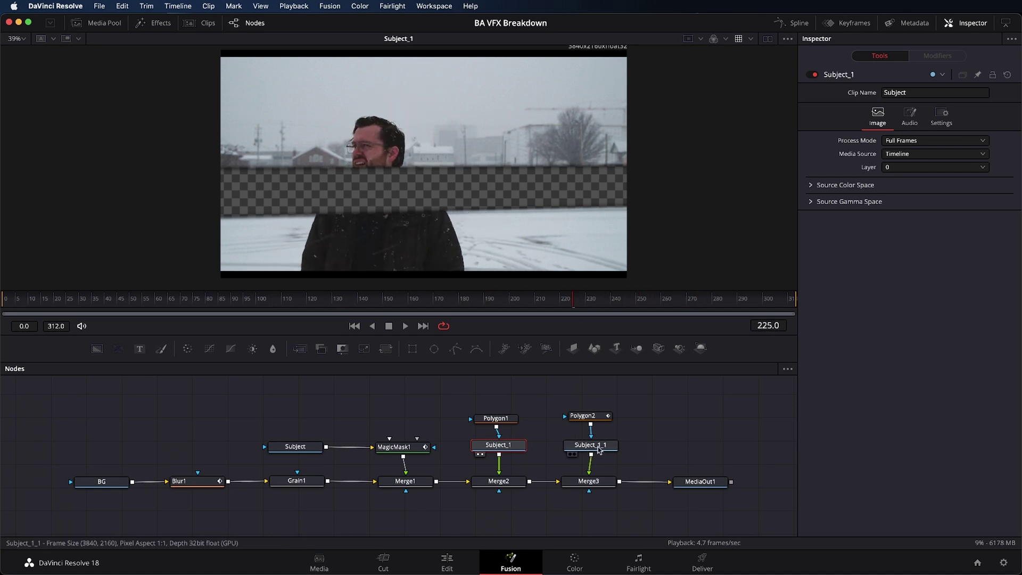
# Step: View and play the Subject_1_1 head cutout, returning to frame 242 and Subject_1
pyautogui.click(587, 448)
pyautogui.press('1')
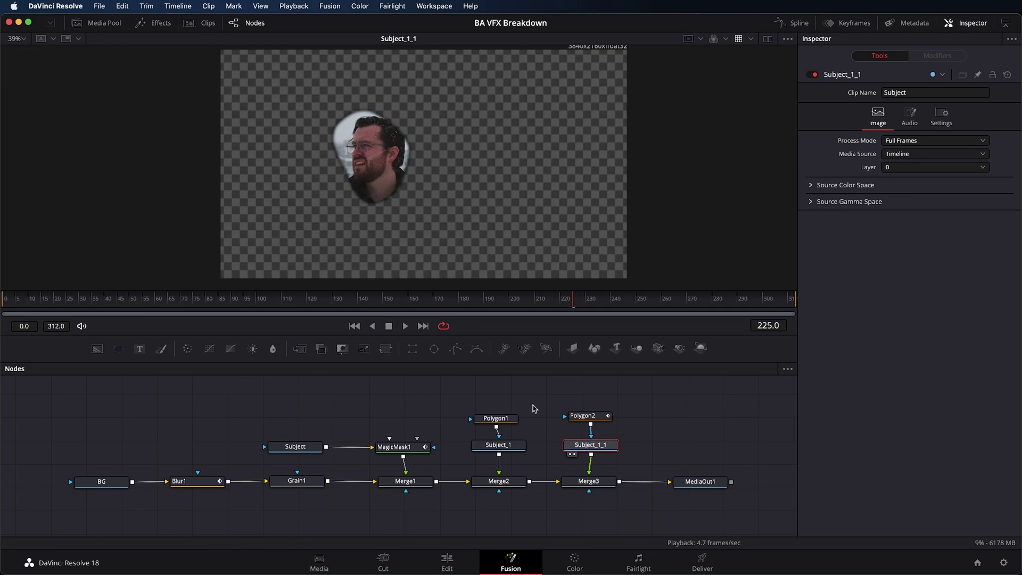
pyautogui.press('space')
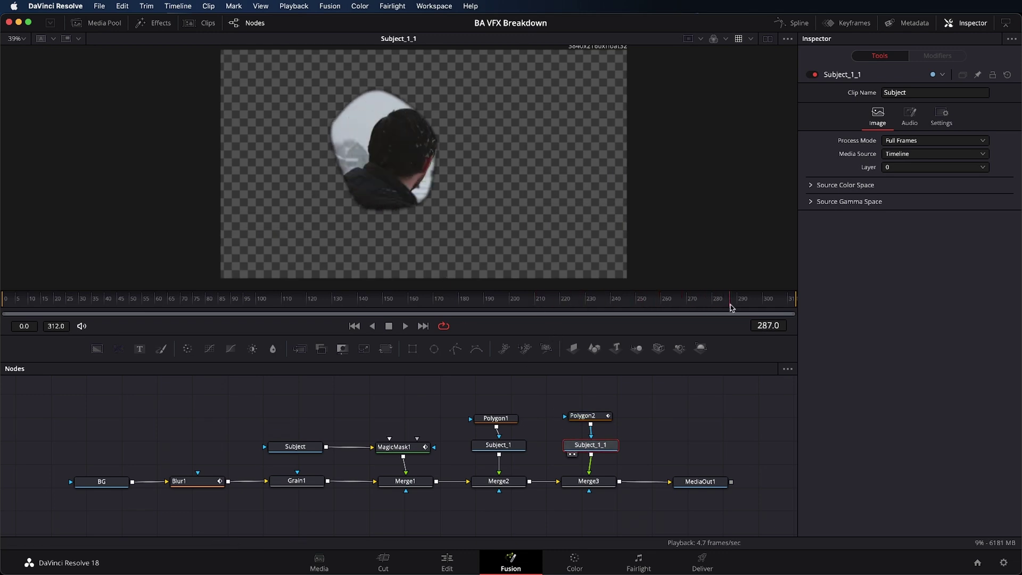
pyautogui.moveTo(642, 299); pyautogui.dragTo(616, 298)
pyautogui.moveTo(525, 451); pyautogui.dragTo(467, 264)
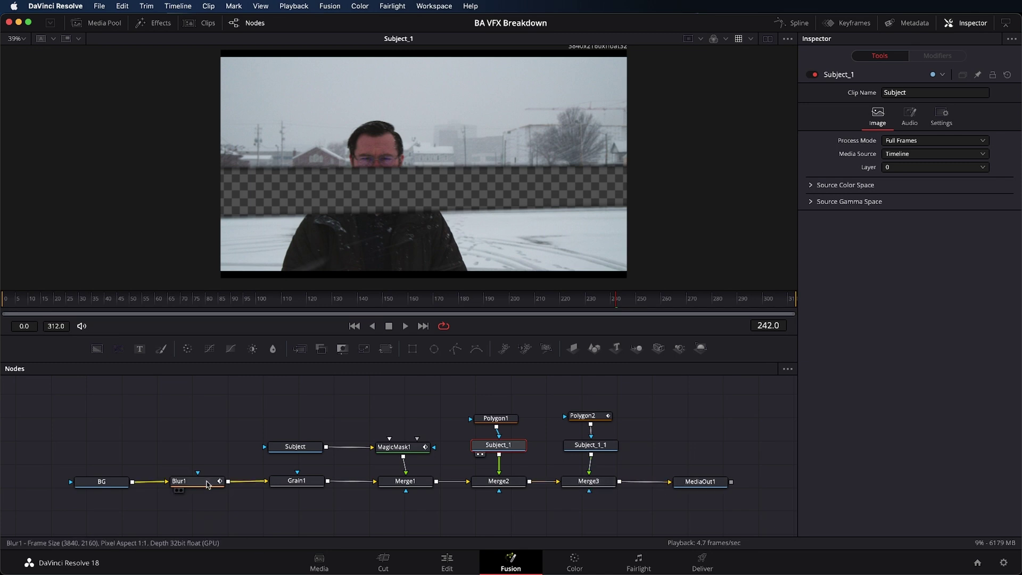
# Step: View the Blur1 and Grain1 background stages, then the final MediaOut1 output
pyautogui.click(218, 482)
pyautogui.press('1')
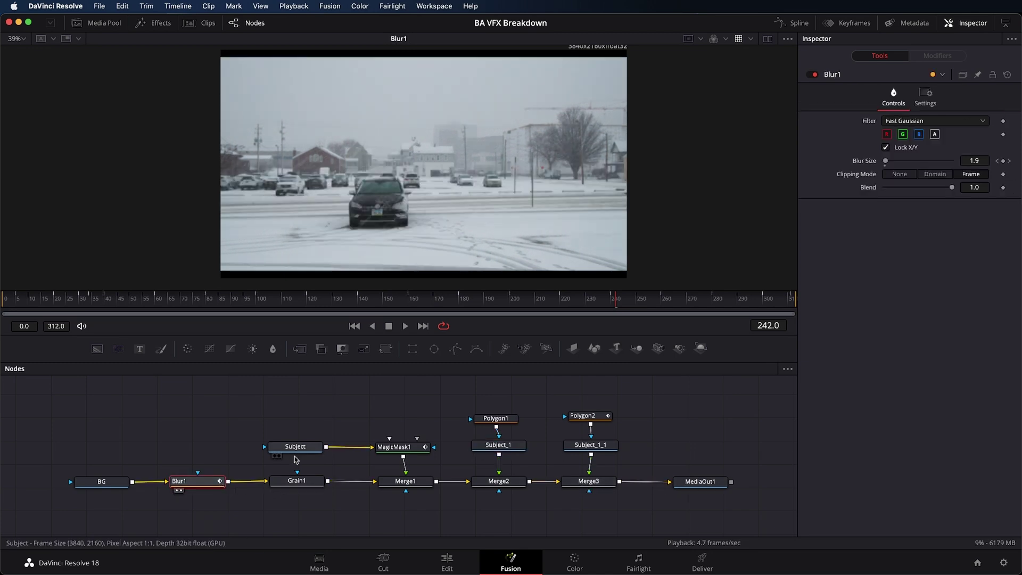
pyautogui.moveTo(484, 303); pyautogui.dragTo(561, 305)
pyautogui.moveTo(371, 307); pyautogui.dragTo(417, 294)
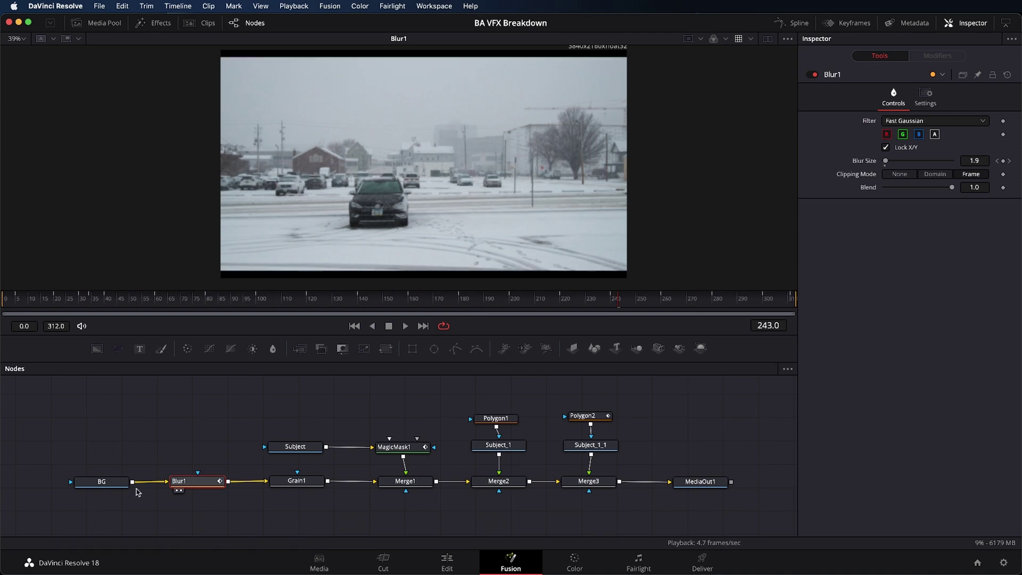
pyautogui.click(321, 484)
pyautogui.press('1')
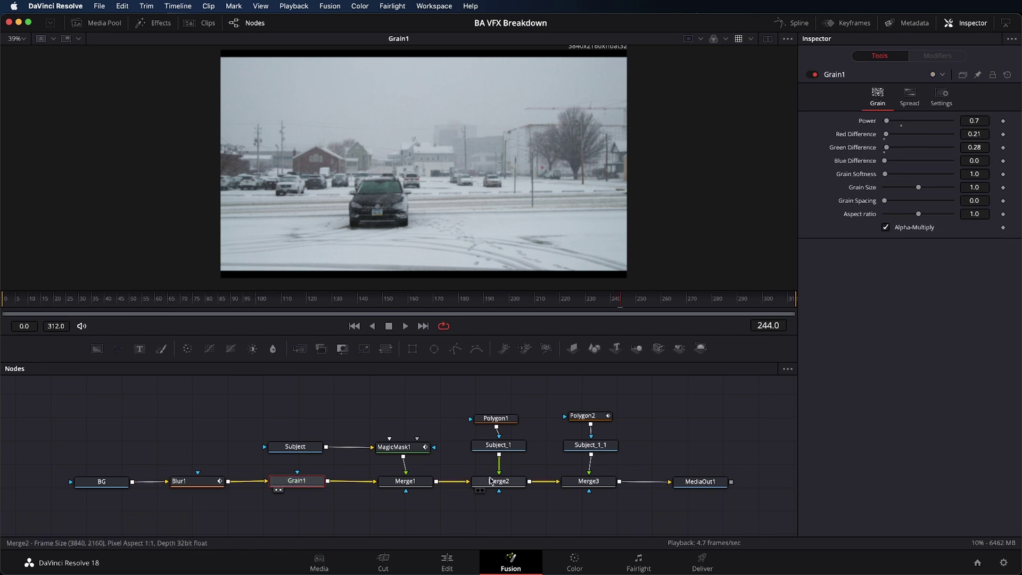
pyautogui.click(696, 483)
pyautogui.press('1')
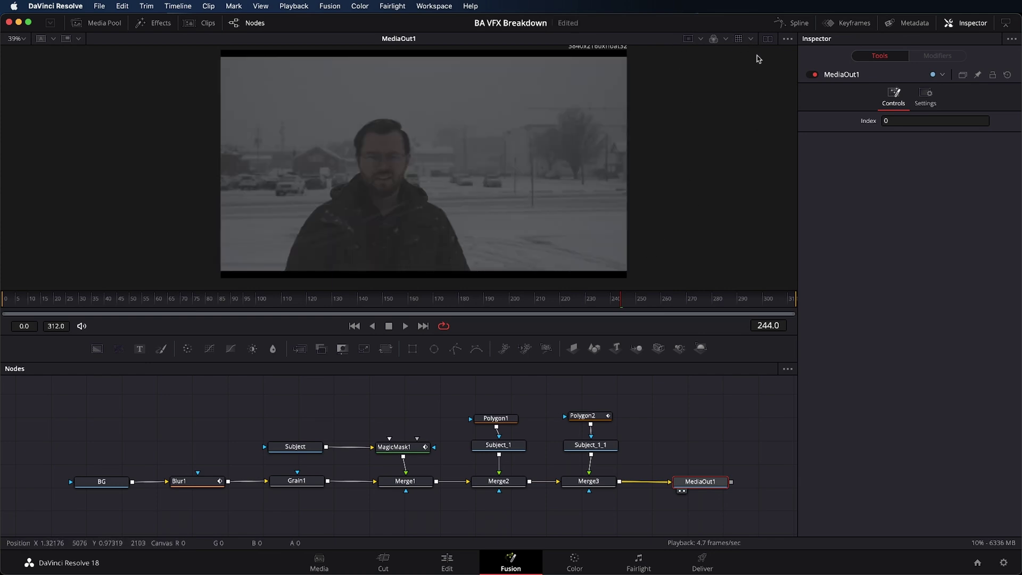
# Step: Compare the output with the viewer LUT toggled, then return to the Edit page at 01:00:02:08
pyautogui.click(738, 39)
pyautogui.click(739, 38)
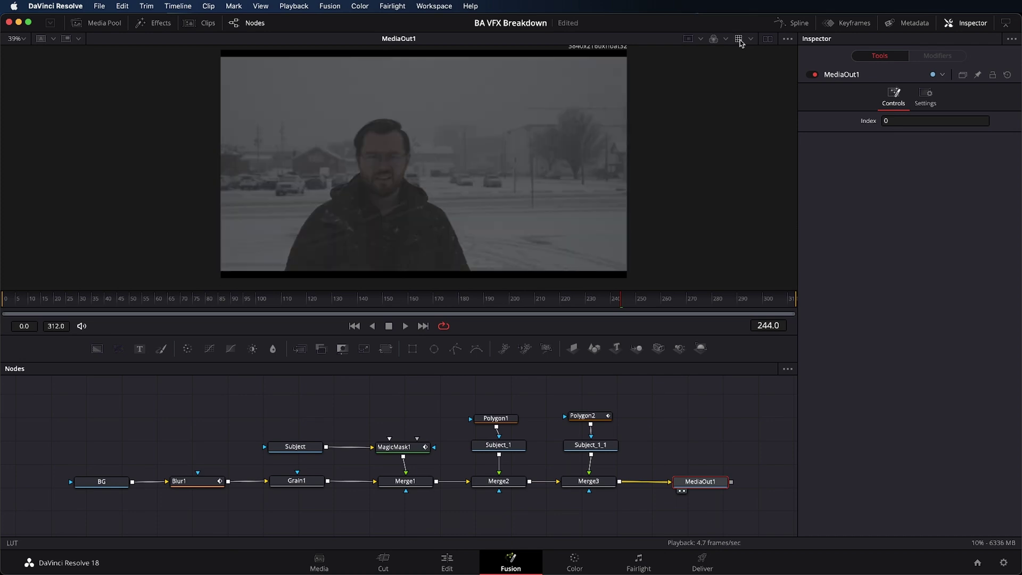
pyautogui.click(739, 39)
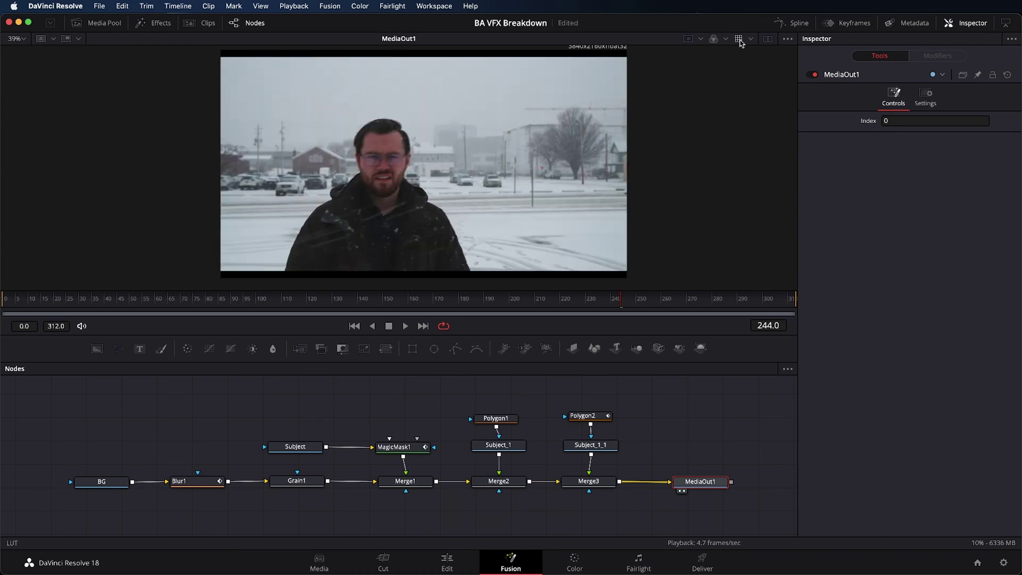
pyautogui.click(739, 40)
pyautogui.click(739, 39)
pyautogui.click(447, 562)
pyautogui.click(514, 398)
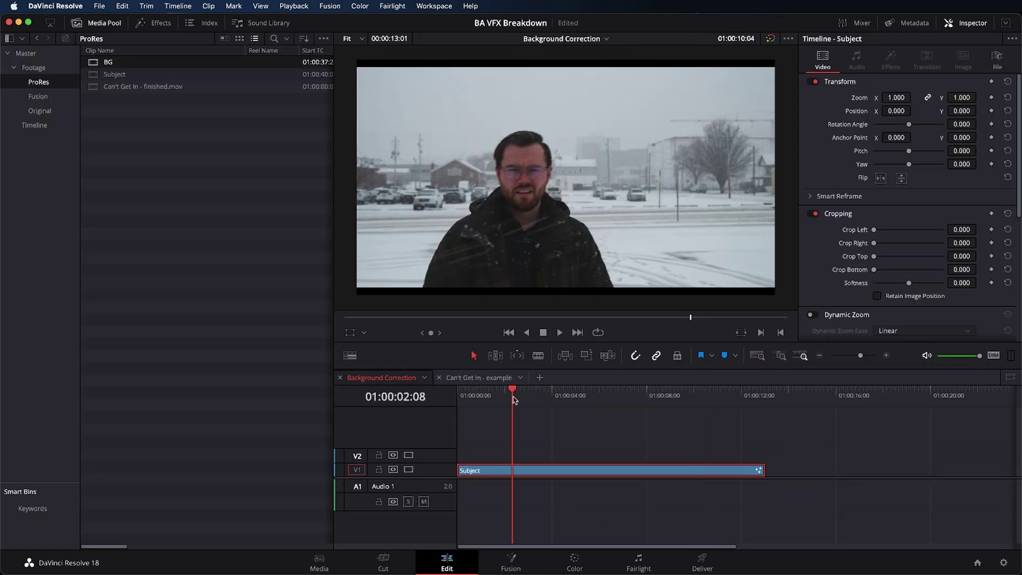
# Step: Move the playhead to 01:00:08:10 to view the finished composite over the blurred, grained background
pyautogui.click(659, 397)
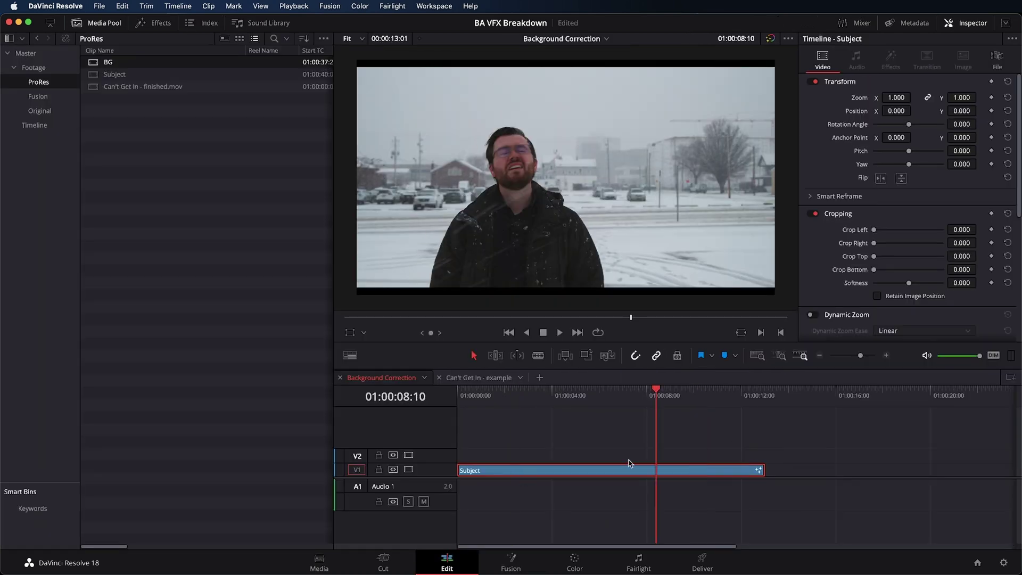